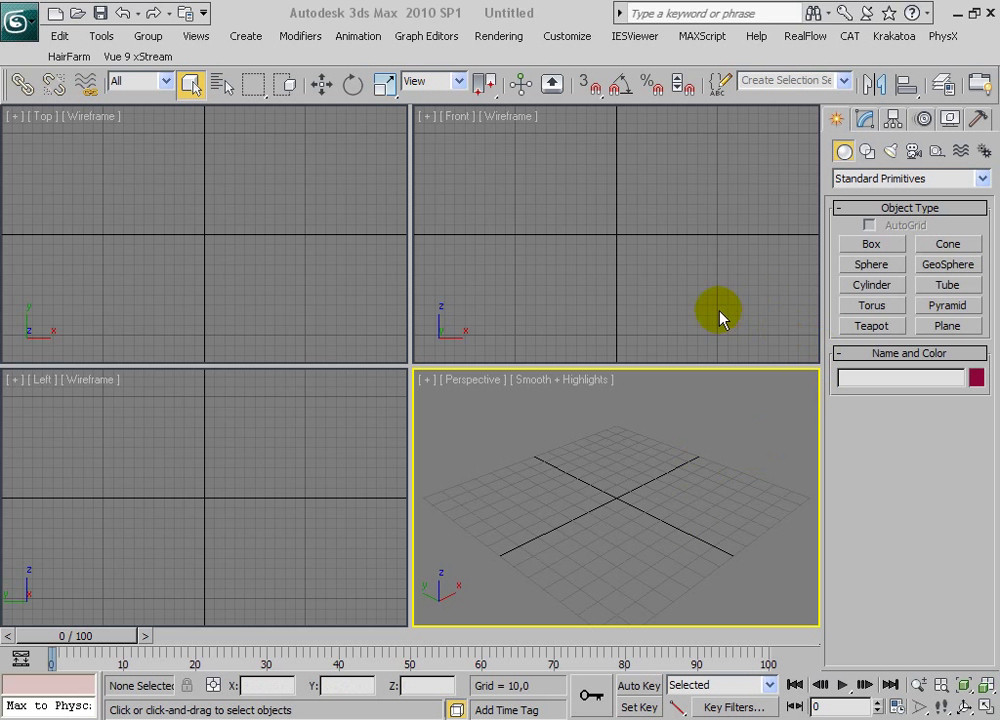
# Step: Create a plane in the Top view and zero its X and Y position at the world origin
pyautogui.click(946, 327)
pyautogui.moveTo(385, 340)
pyautogui.mouseDown()
pyautogui.moveTo(208, 274)
pyautogui.moveTo(9, 108)
pyautogui.mouseUp()
pyautogui.click(321, 85)
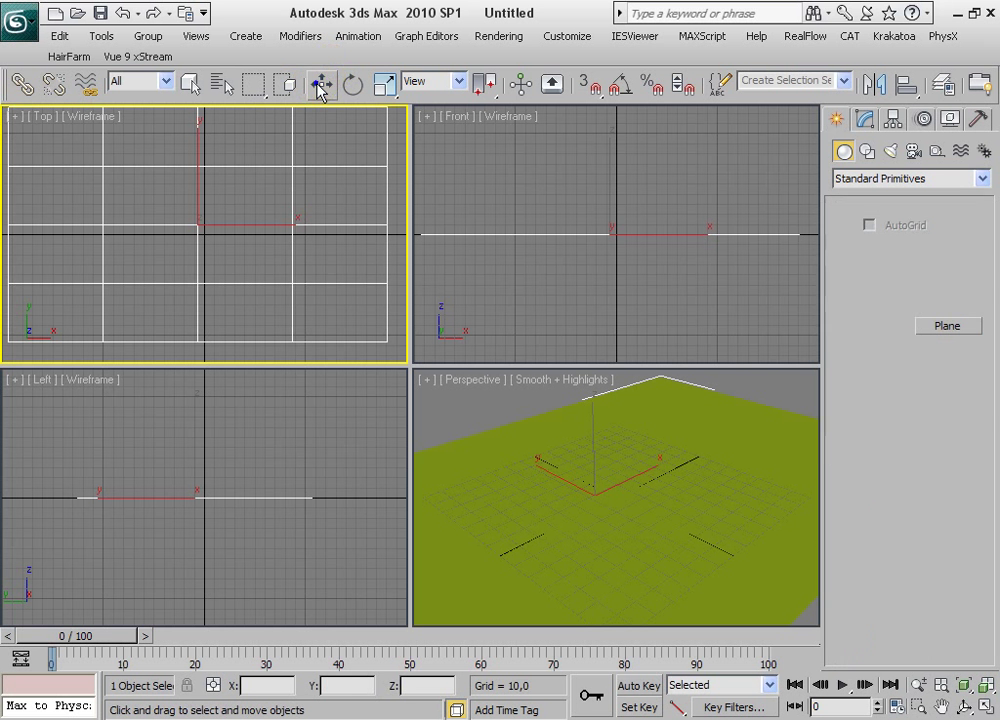
pyautogui.rightClick(321, 85)
pyautogui.rightClick(417, 493)
pyautogui.rightClick(417, 513)
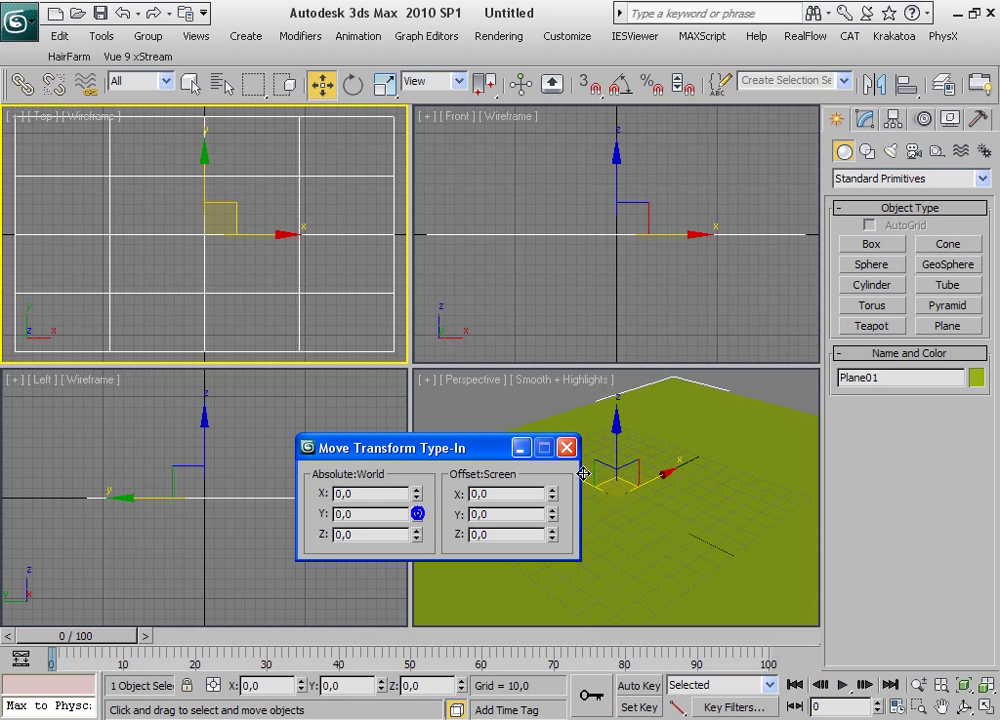
pyautogui.click(567, 447)
# Step: Uniformly scale the plane to about 233% and check it in the perspective view
pyautogui.click(385, 85)
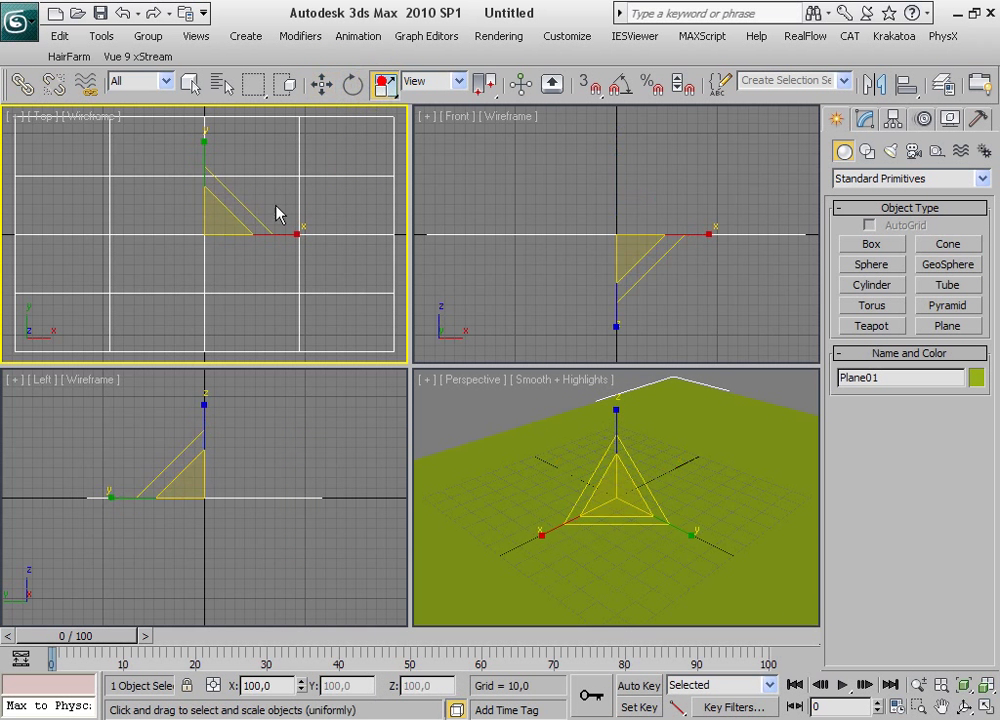
pyautogui.moveTo(220, 217); pyautogui.dragTo(627, 527)
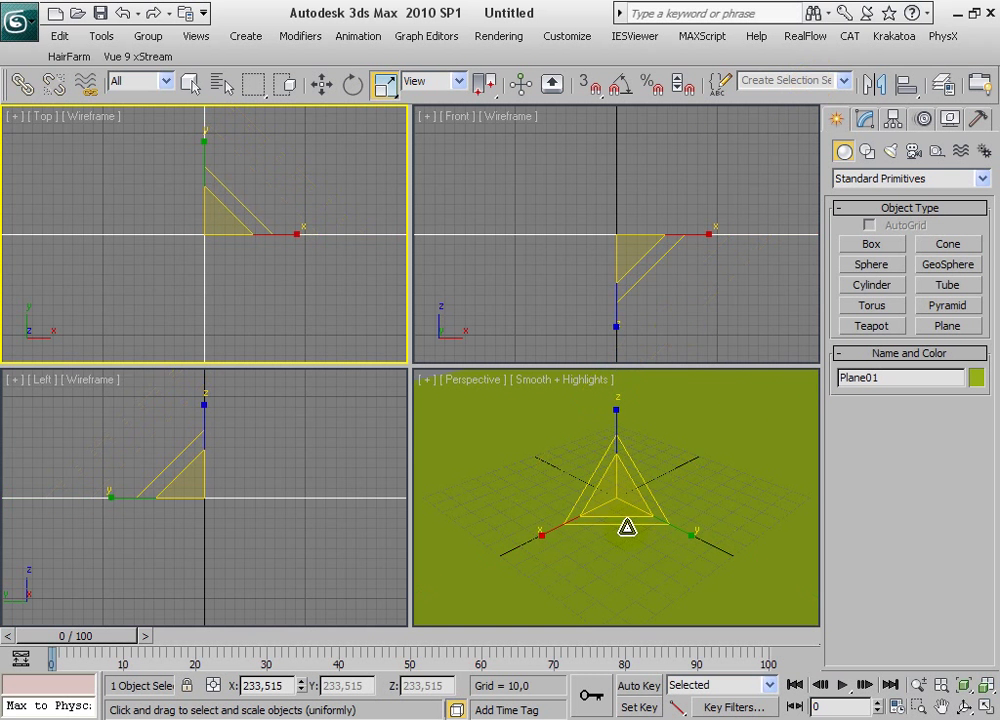
pyautogui.moveTo(598, 519)
pyautogui.keyDown('alt'); pyautogui.mouseDown(button='middle')
pyautogui.moveTo(687, 484)
pyautogui.moveTo(638, 504)
pyautogui.mouseUp(button='middle'); pyautogui.keyUp('alt')
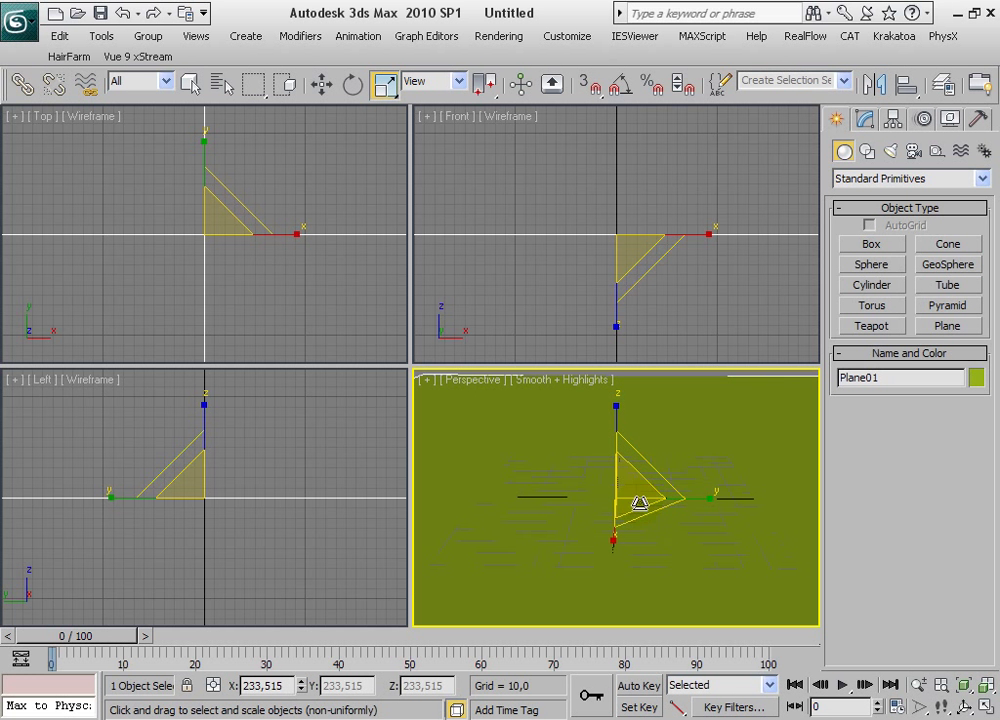
pyautogui.click(876, 252)
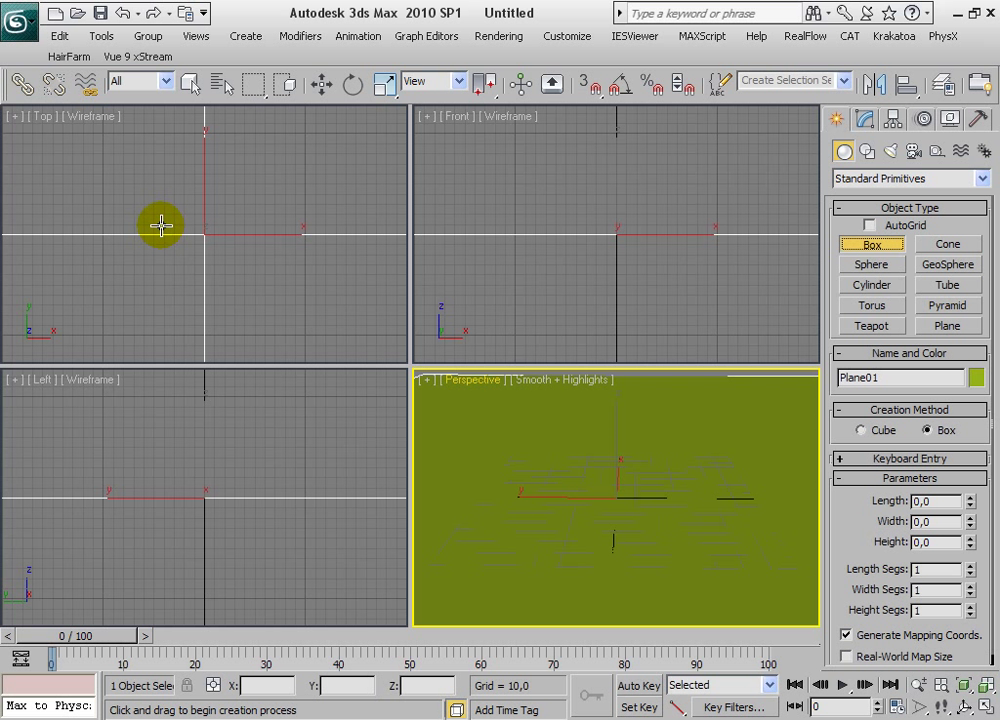
# Step: Draw a tall box in the Top view and narrow it along X to 90%
pyautogui.moveTo(161, 225); pyautogui.dragTo(291, 248)
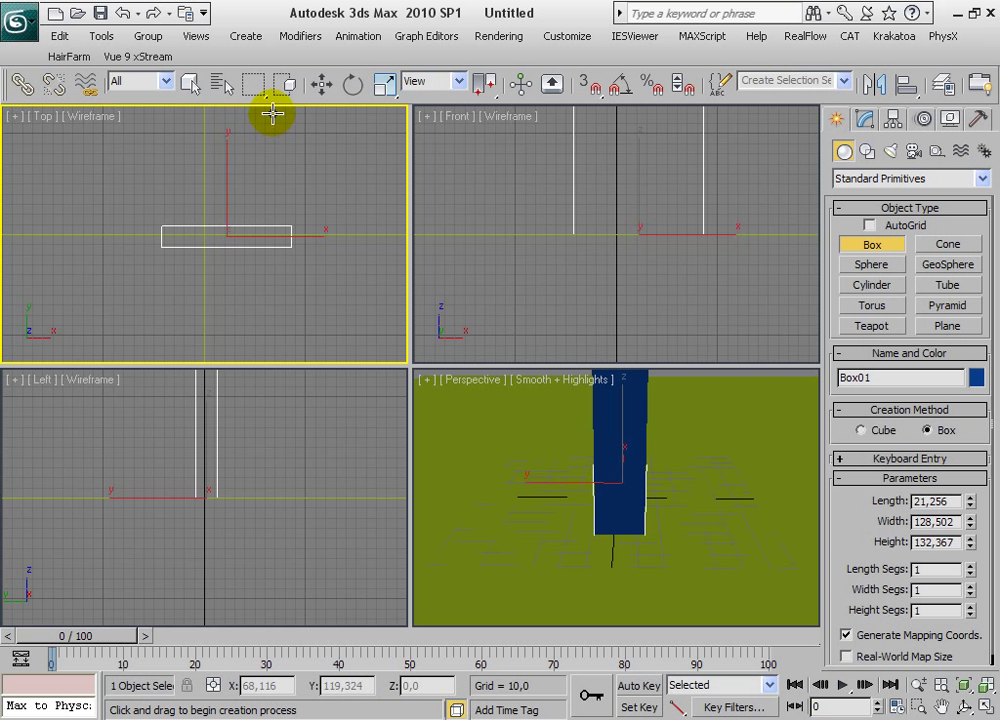
pyautogui.moveTo(280, 192); pyautogui.dragTo(266, 272, button='middle')
pyautogui.moveTo(622, 241); pyautogui.dragTo(620, 296, button='middle')
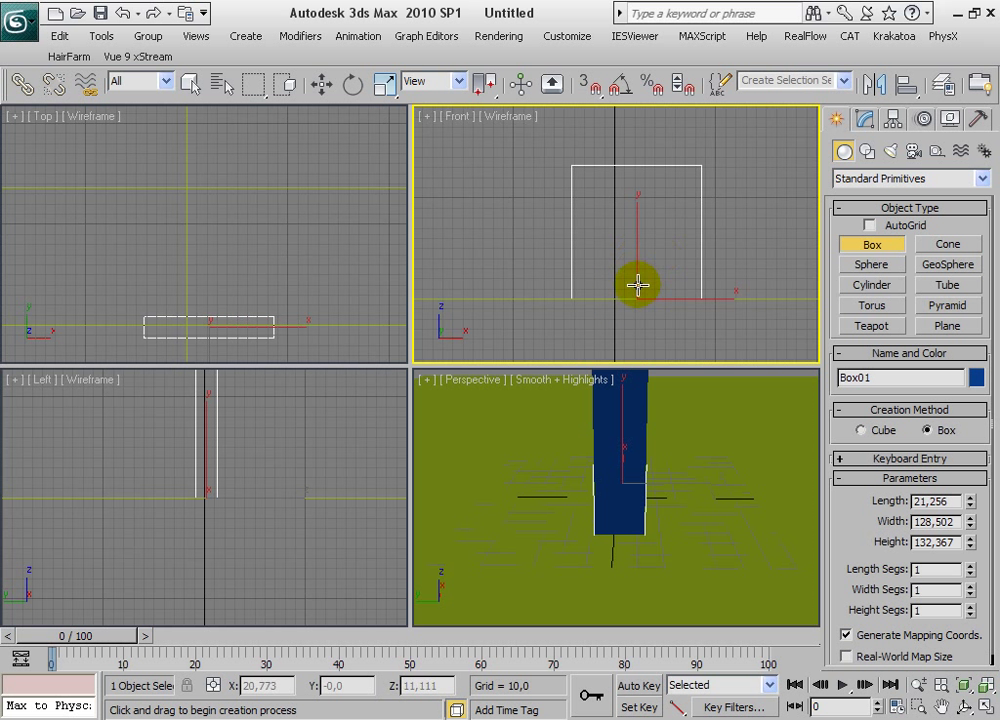
pyautogui.click(384, 85)
pyautogui.moveTo(665, 292); pyautogui.dragTo(723, 296)
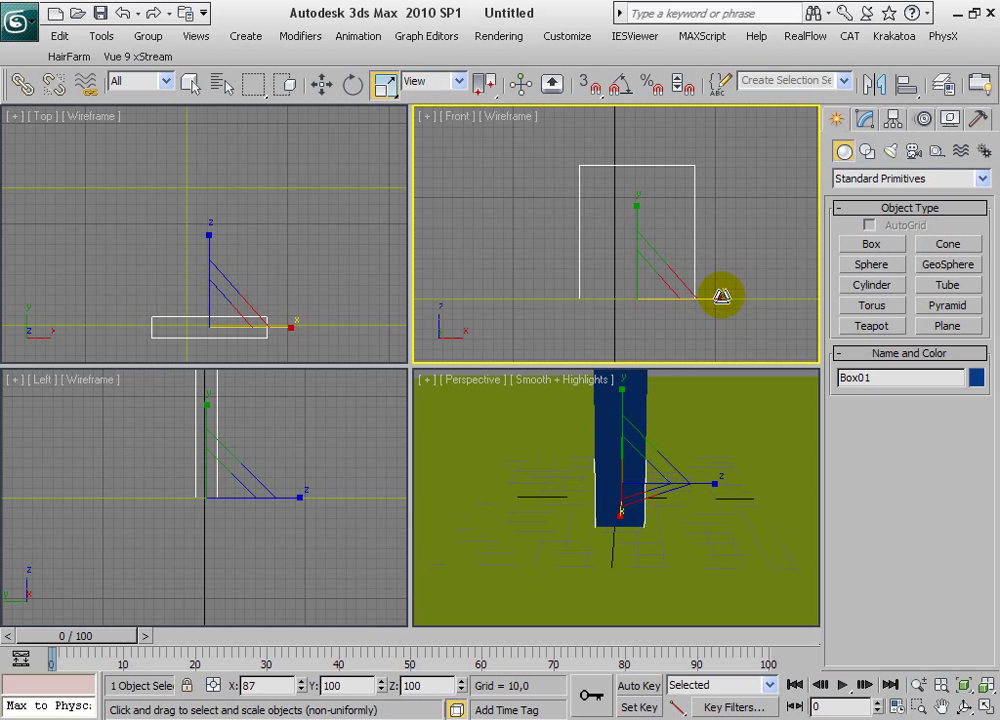
# Step: Move the box to X 0, Y 0 at the world origin
pyautogui.rightClick(321, 85)
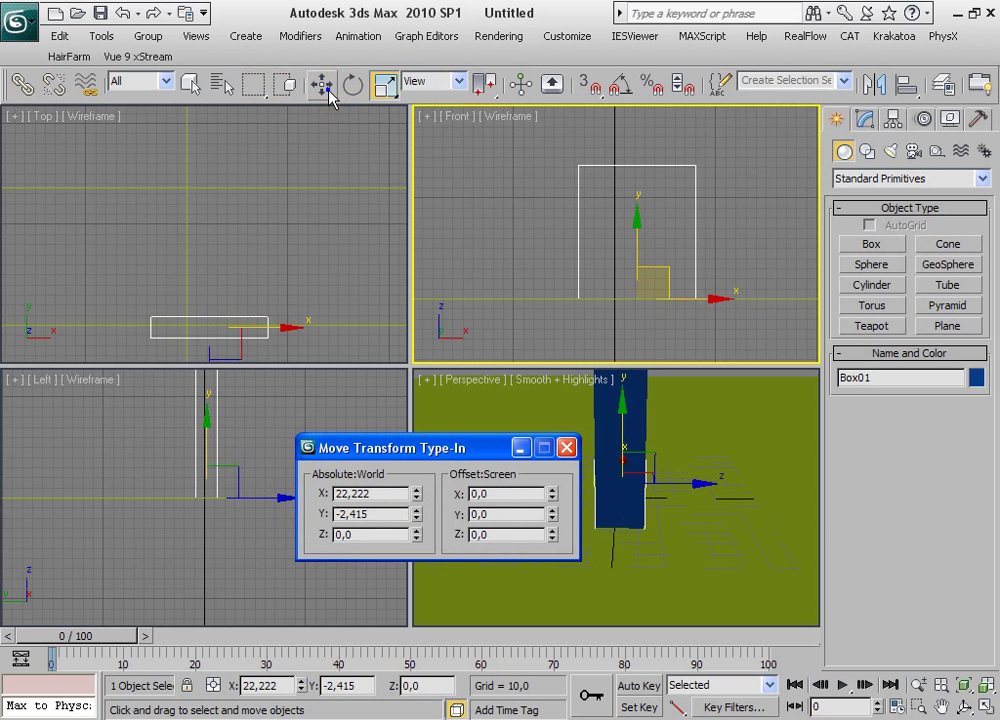
pyautogui.rightClick(416, 493)
pyautogui.rightClick(416, 514)
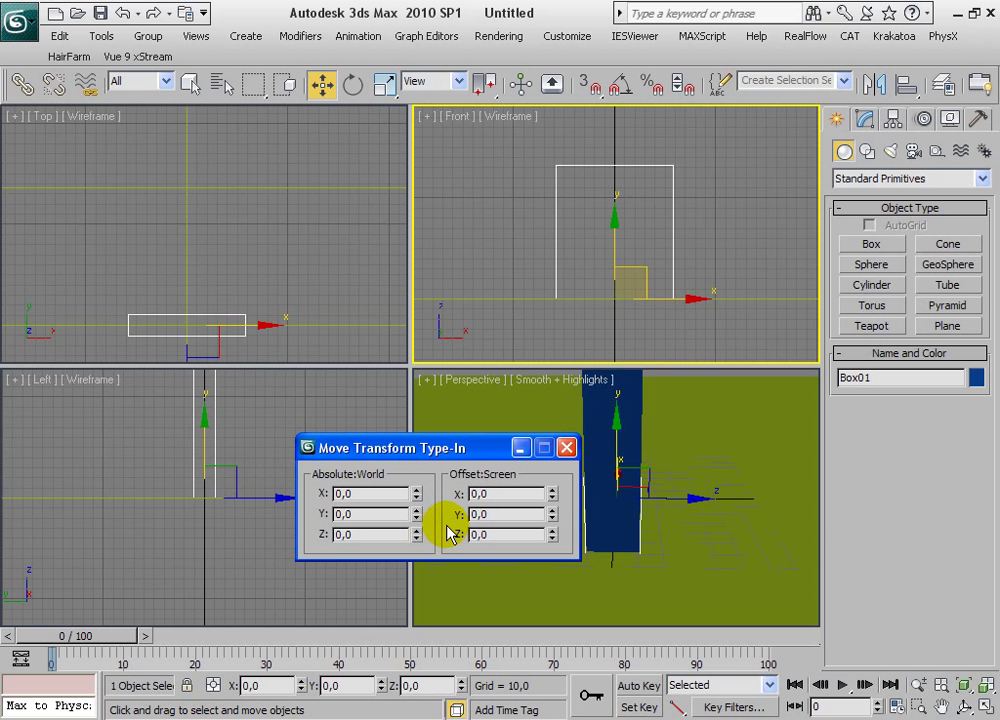
pyautogui.click(566, 447)
# Step: Confirm the ground plane sits at the origin, then reselect the box with the Scale tool
pyautogui.click(253, 168)
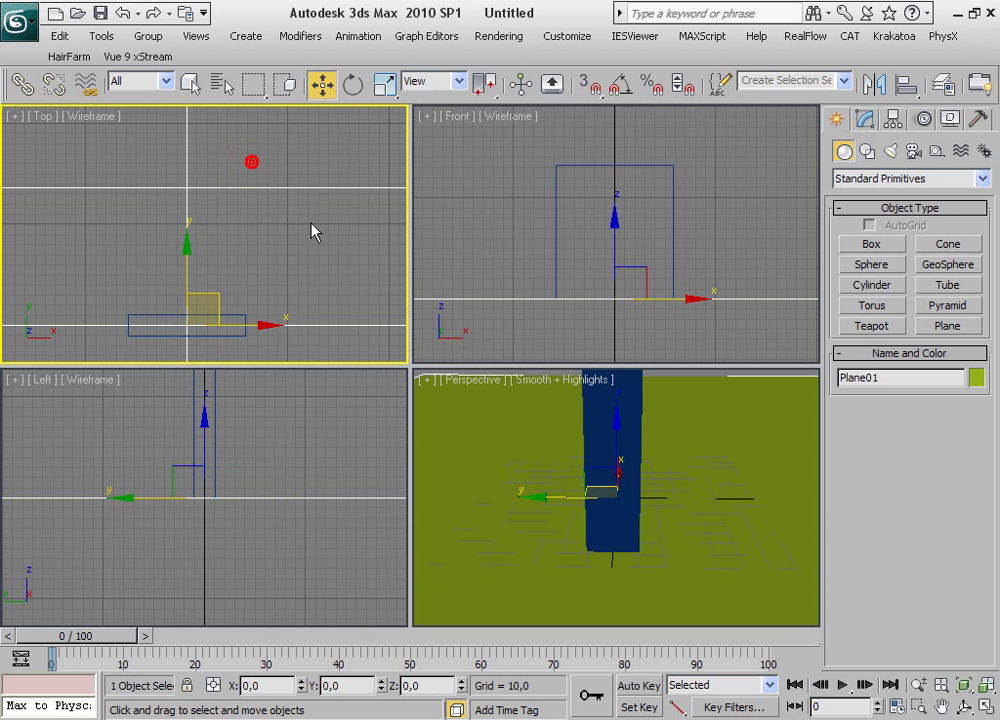
pyautogui.rightClick(320, 85)
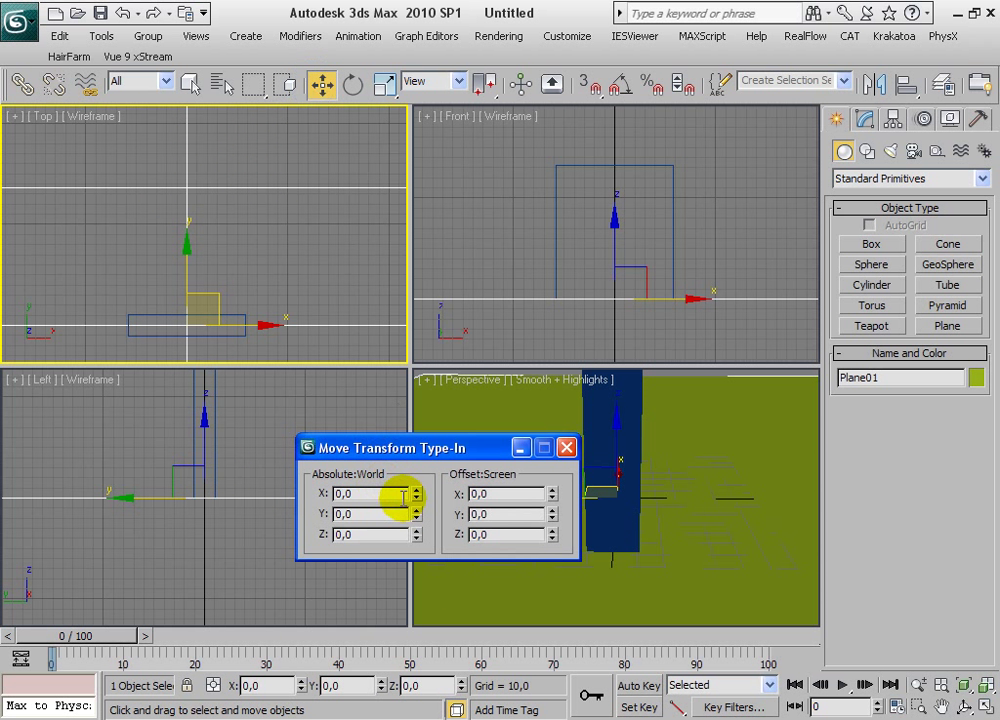
pyautogui.click(566, 447)
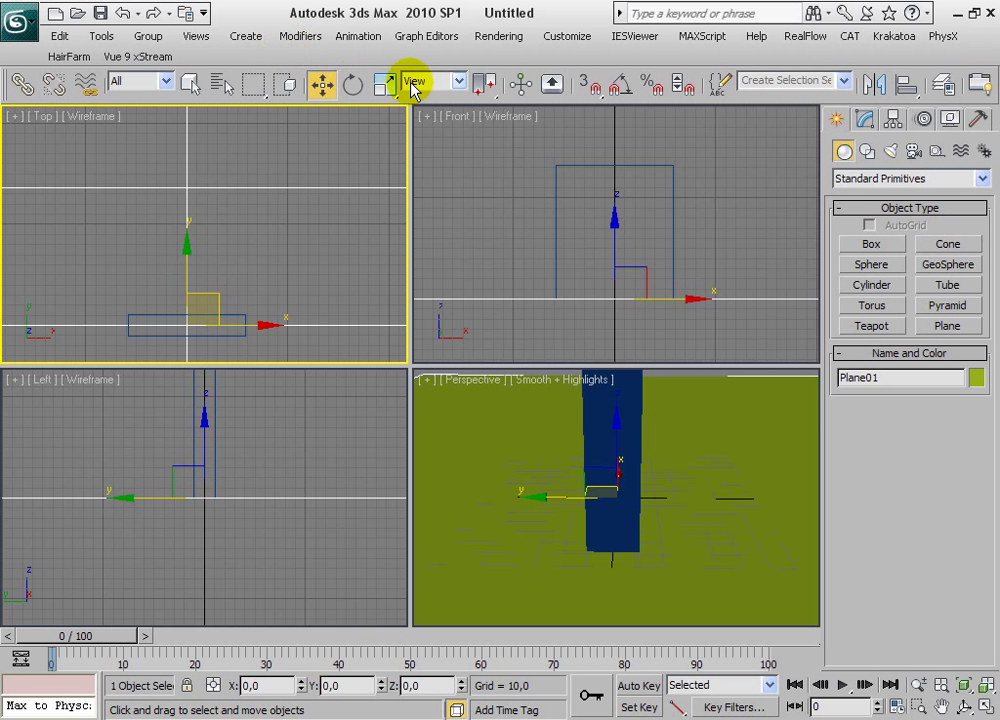
pyautogui.click(384, 84)
pyautogui.click(556, 168)
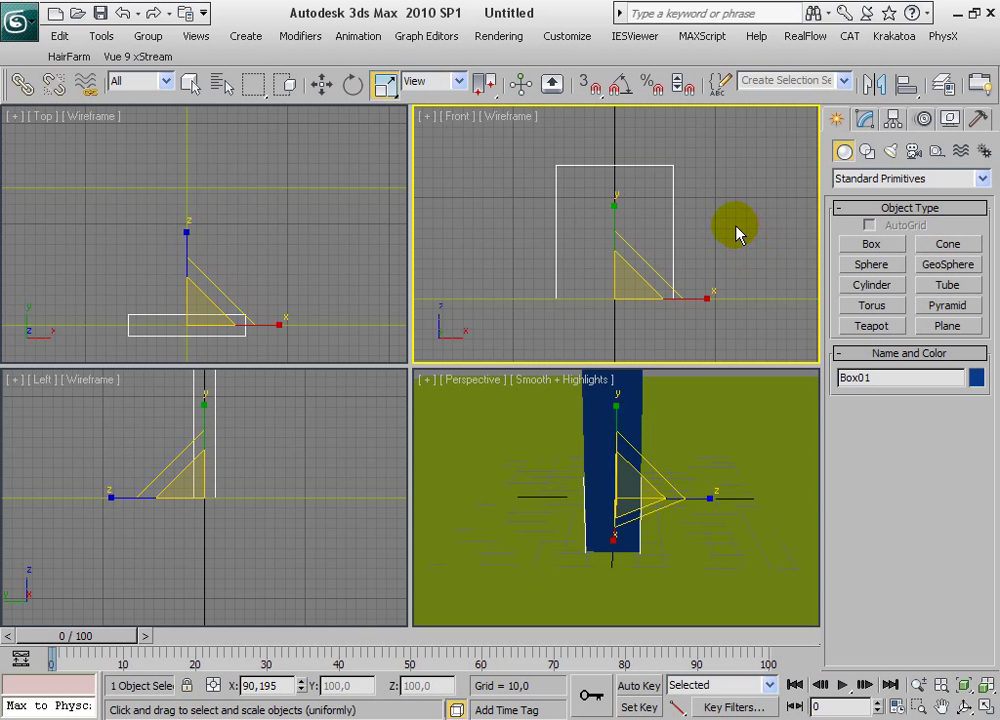
# Step: Set Box01's Width to 150 and Height to 200 in the Modify panel parameters
pyautogui.click(864, 119)
pyautogui.click(864, 119)
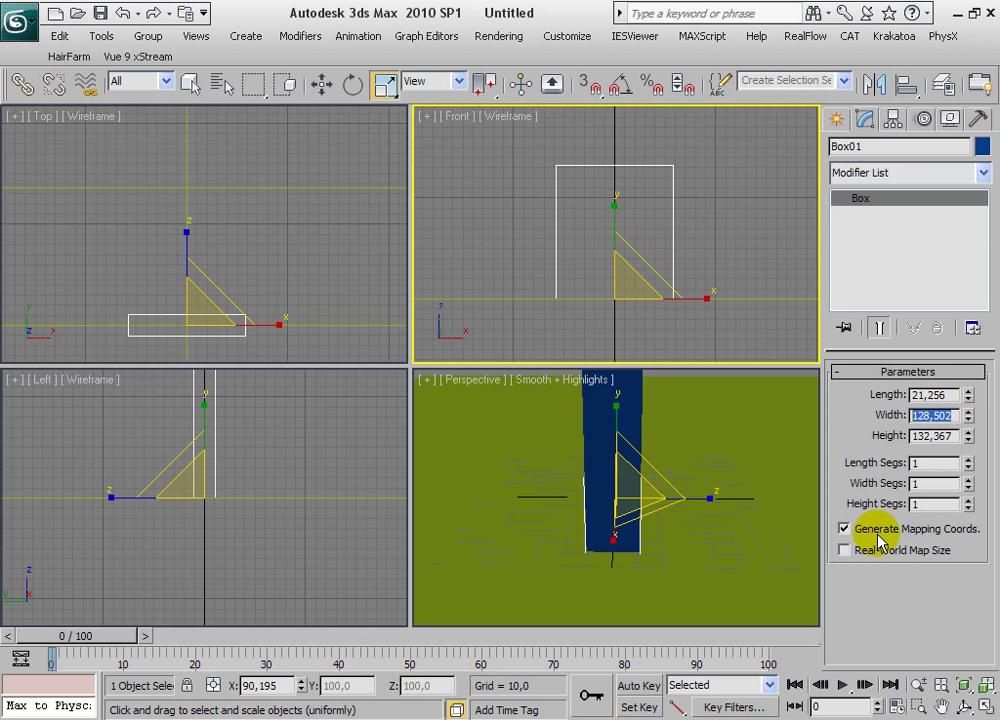
pyautogui.write('1')
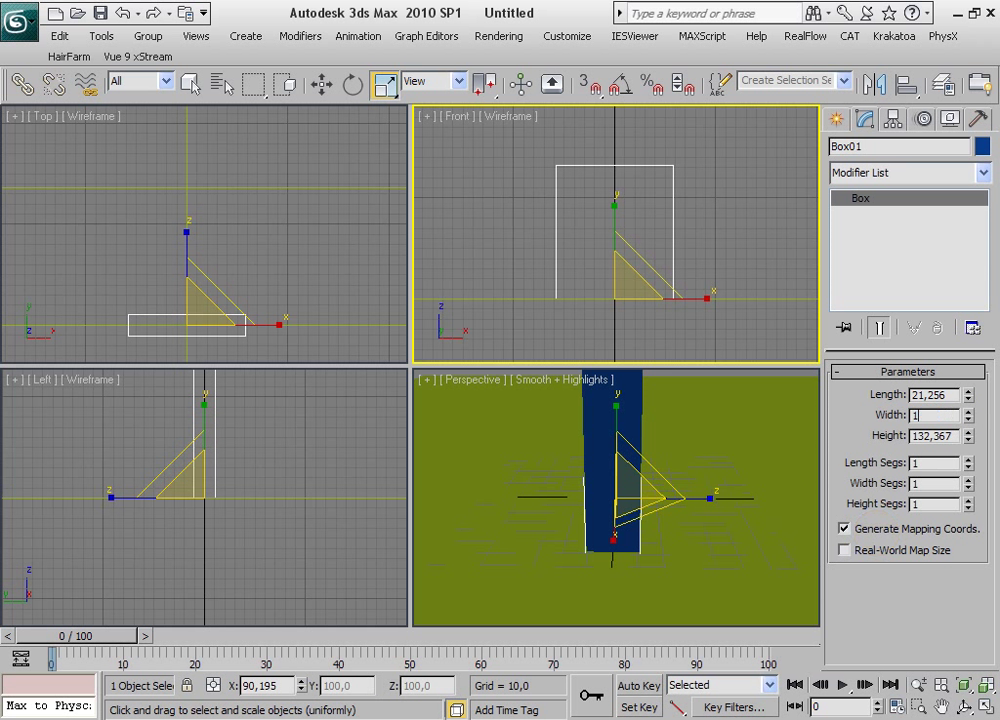
pyautogui.press('Return')
pyautogui.click(935, 435)
pyautogui.write('200,0')
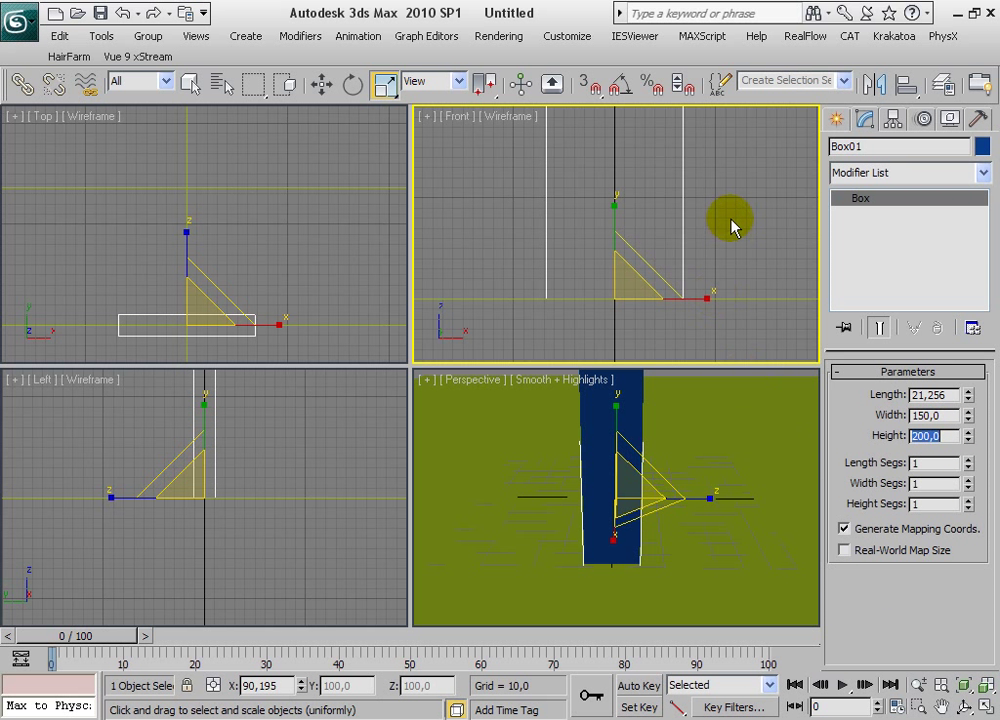
pyautogui.scroll(-2, 731, 250)
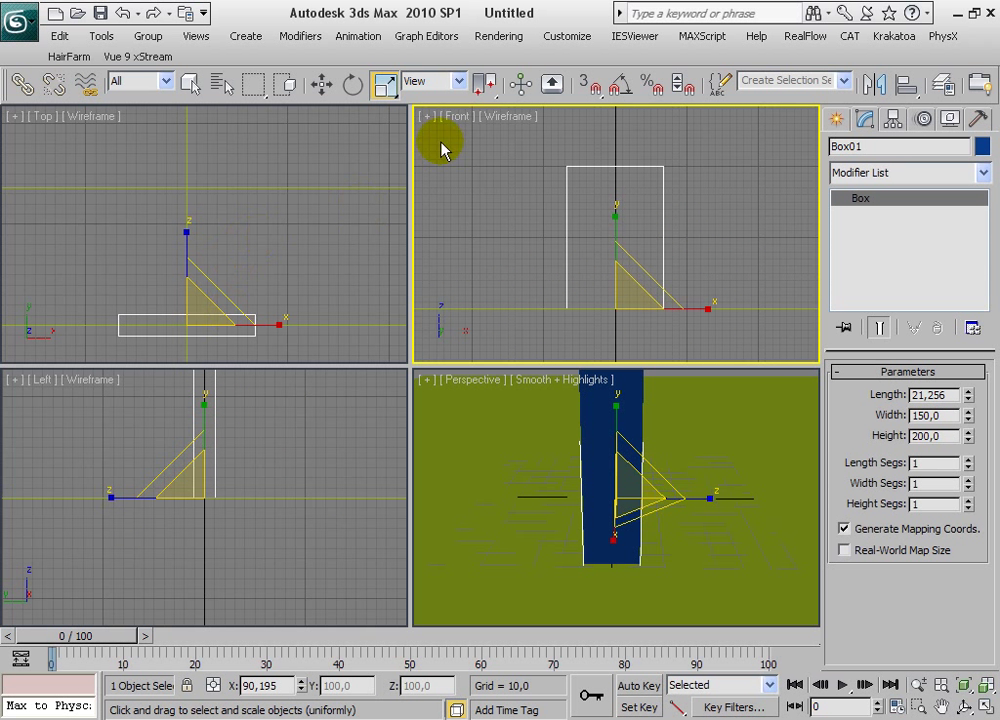
pyautogui.keyDown('alt'); pyautogui.moveTo(618, 482); pyautogui.dragTo(632, 488, button='middle'); pyautogui.keyUp('alt')
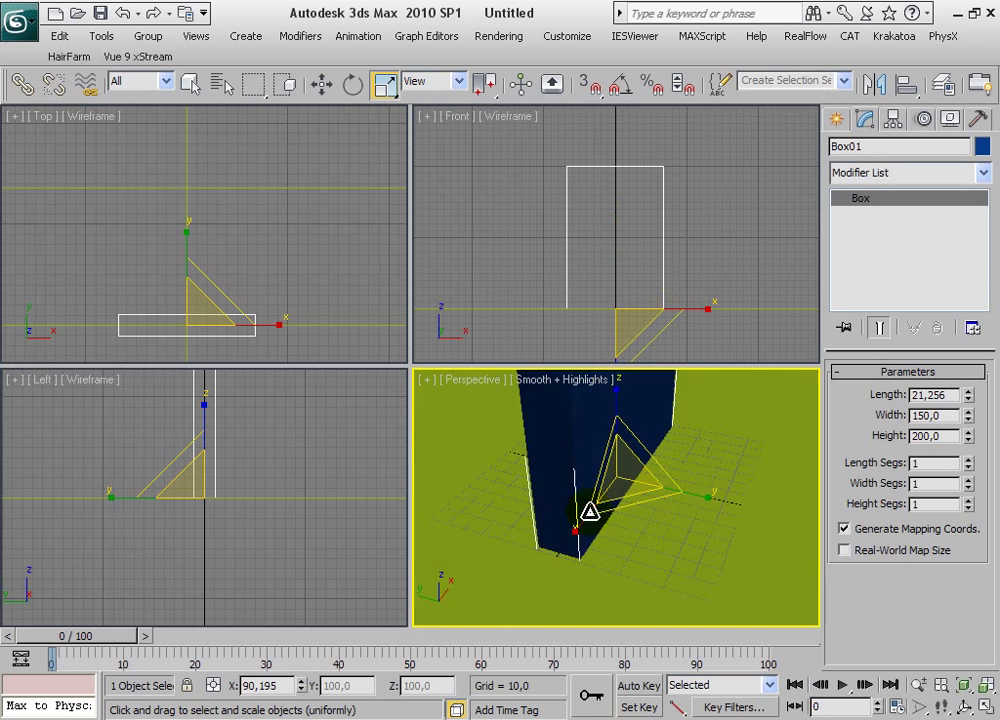
# Step: Non-uniformly scale Box01 along Y to about 44% depth so it becomes a thin board
pyautogui.moveTo(531, 505)
pyautogui.mouseDown()
pyautogui.moveTo(608, 495)
pyautogui.moveTo(607, 384)
pyautogui.mouseUp()
pyautogui.moveTo(687, 248)
pyautogui.keyDown('alt'); pyautogui.mouseDown(button='middle')
pyautogui.moveTo(518, 272)
pyautogui.moveTo(634, 268)
pyautogui.mouseUp(button='middle'); pyautogui.keyUp('alt')
pyautogui.press('f')
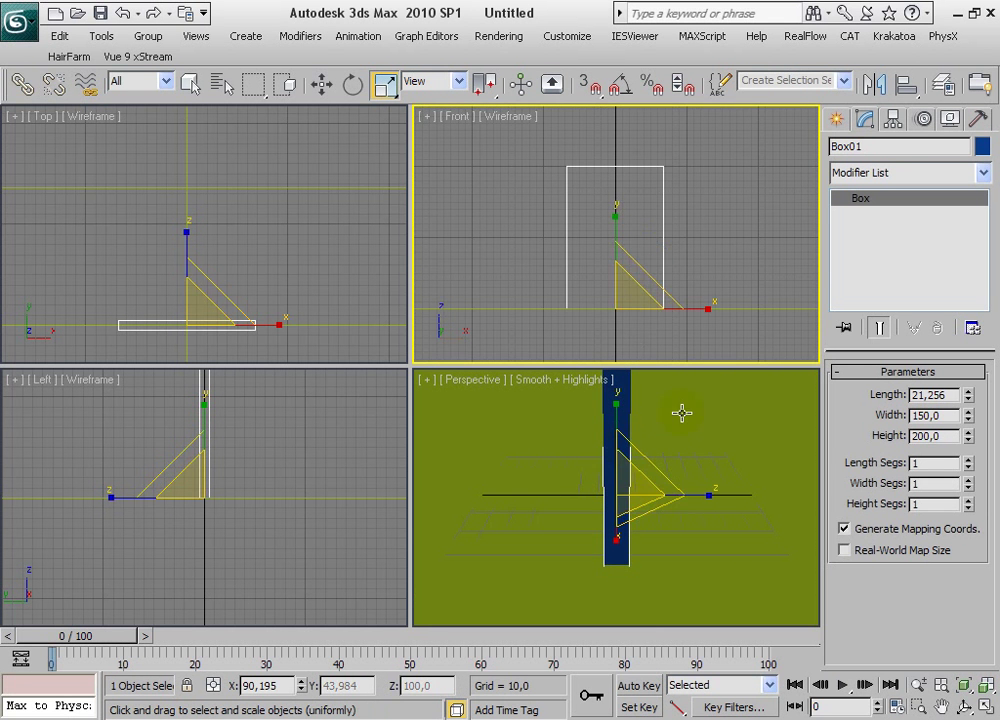
pyautogui.middleClick(681, 413)
# Step: Maximize the Perspective view and orbit until the board faces the camera
pyautogui.hotkey('alt', 'w')
pyautogui.scroll(3, 511, 292)
pyautogui.scroll(2, 513, 307)
pyautogui.moveTo(513, 307)
pyautogui.keyDown('alt'); pyautogui.mouseDown(button='middle')
pyautogui.moveTo(520, 428)
pyautogui.moveTo(386, 281)
pyautogui.moveTo(477, 337)
pyautogui.moveTo(424, 326)
pyautogui.moveTo(413, 286)
pyautogui.moveTo(392, 303)
pyautogui.moveTo(442, 328)
pyautogui.moveTo(393, 294)
pyautogui.mouseUp(button='middle'); pyautogui.keyUp('alt')
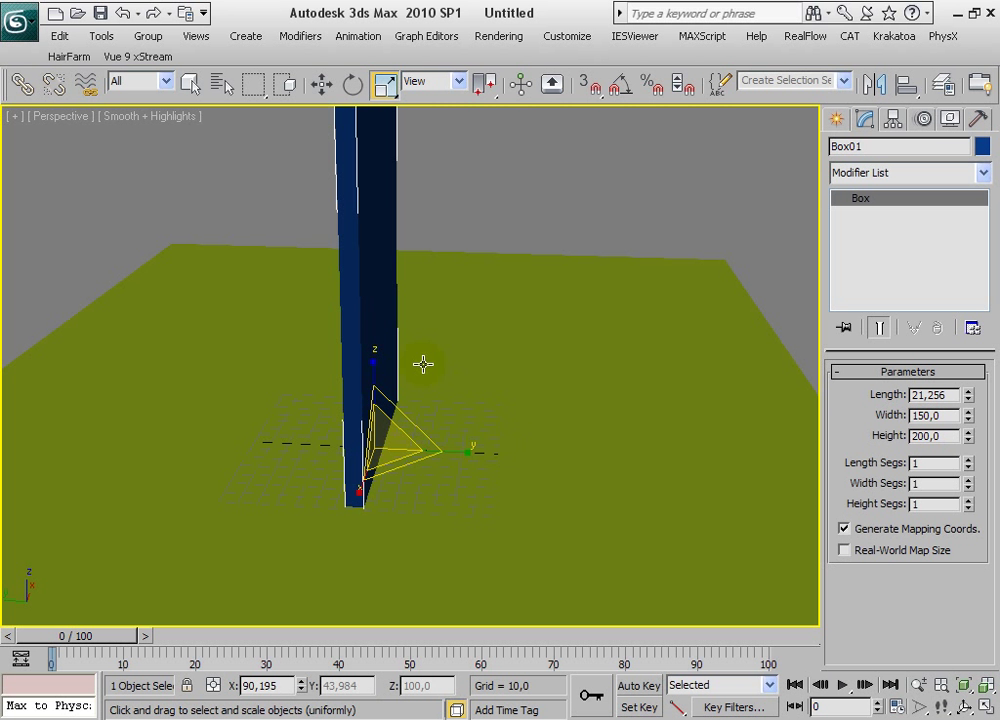
pyautogui.moveTo(385, 308)
pyautogui.keyDown('alt'); pyautogui.mouseDown(button='middle')
pyautogui.moveTo(362, 261)
pyautogui.moveTo(408, 312)
pyautogui.moveTo(558, 241)
pyautogui.moveTo(477, 254)
pyautogui.mouseUp(button='middle'); pyautogui.keyUp('alt')
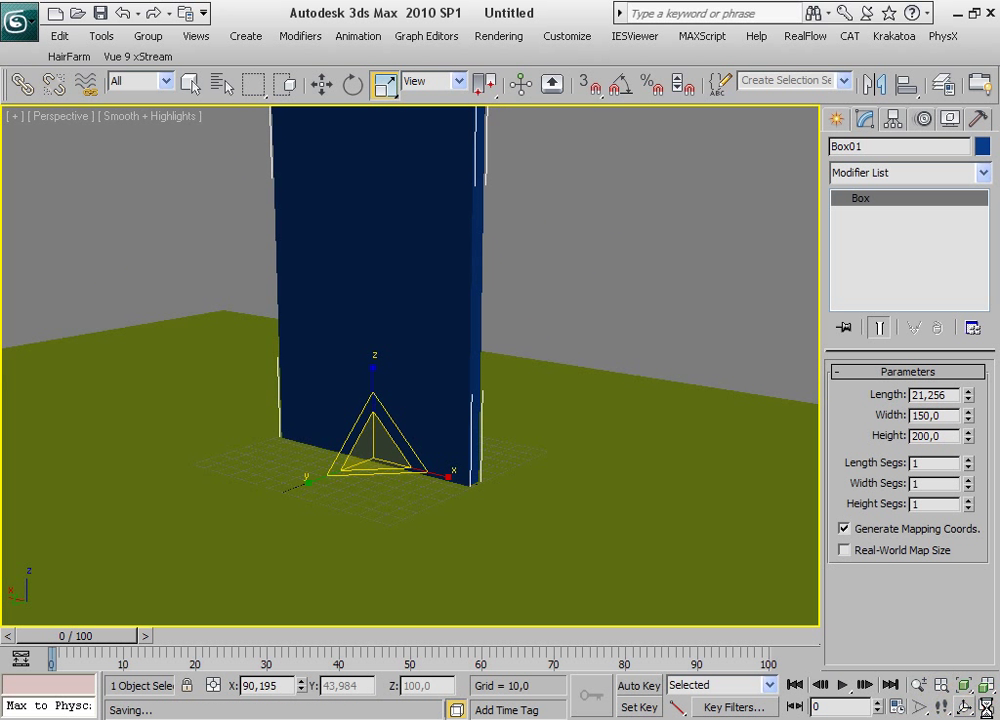
# Step: Return to four views, then maximize the Left view and centre the board in it
pyautogui.click(986, 707)
pyautogui.click(263, 517)
pyautogui.moveTo(270, 475); pyautogui.dragTo(290, 525, button='middle')
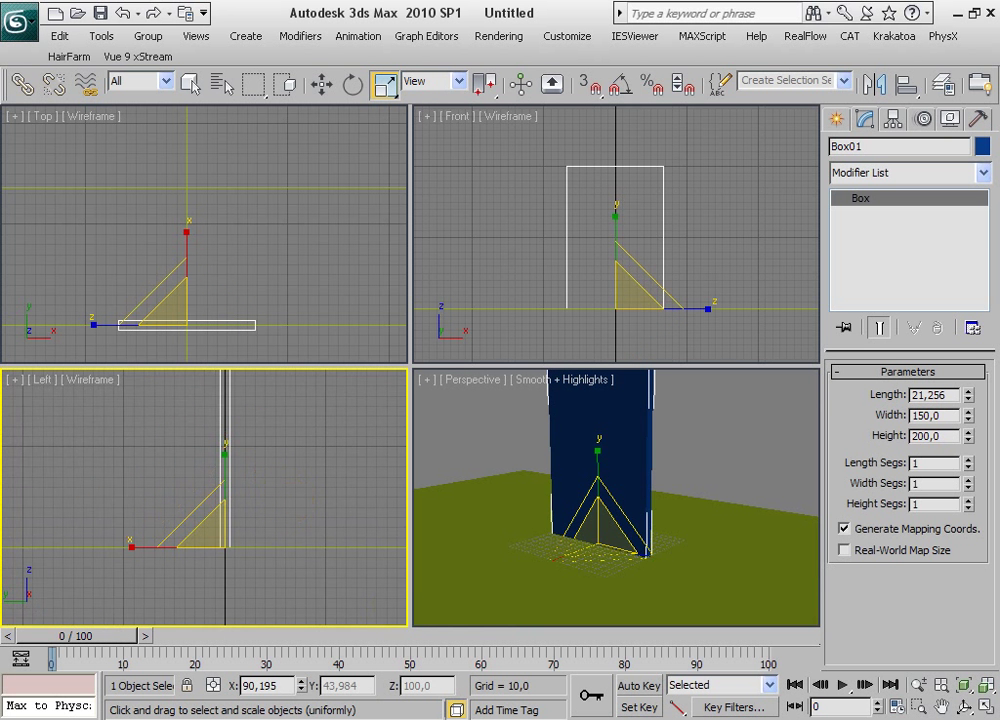
pyautogui.click(966, 706)
pyautogui.moveTo(509, 341)
pyautogui.mouseDown(button='middle')
pyautogui.moveTo(507, 462)
pyautogui.moveTo(504, 414)
pyautogui.mouseUp(button='middle')
# Step: With angle snap on, tilt the board back about 15 degrees around its base in the side view
pyautogui.click(353, 84)
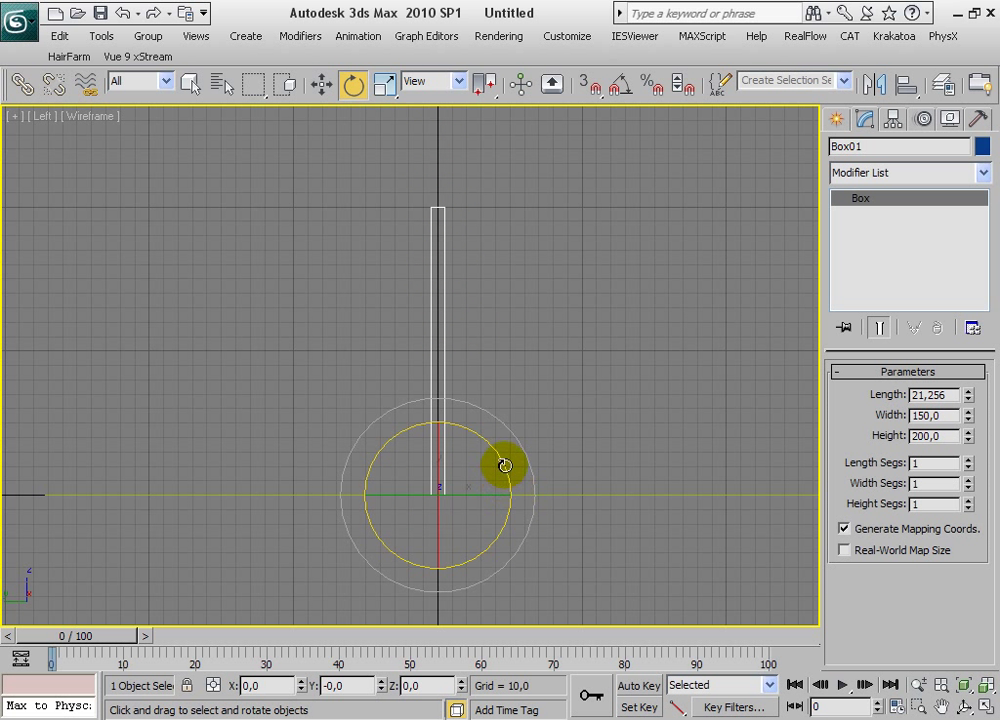
pyautogui.click(621, 84)
pyautogui.moveTo(504, 466); pyautogui.dragTo(494, 458)
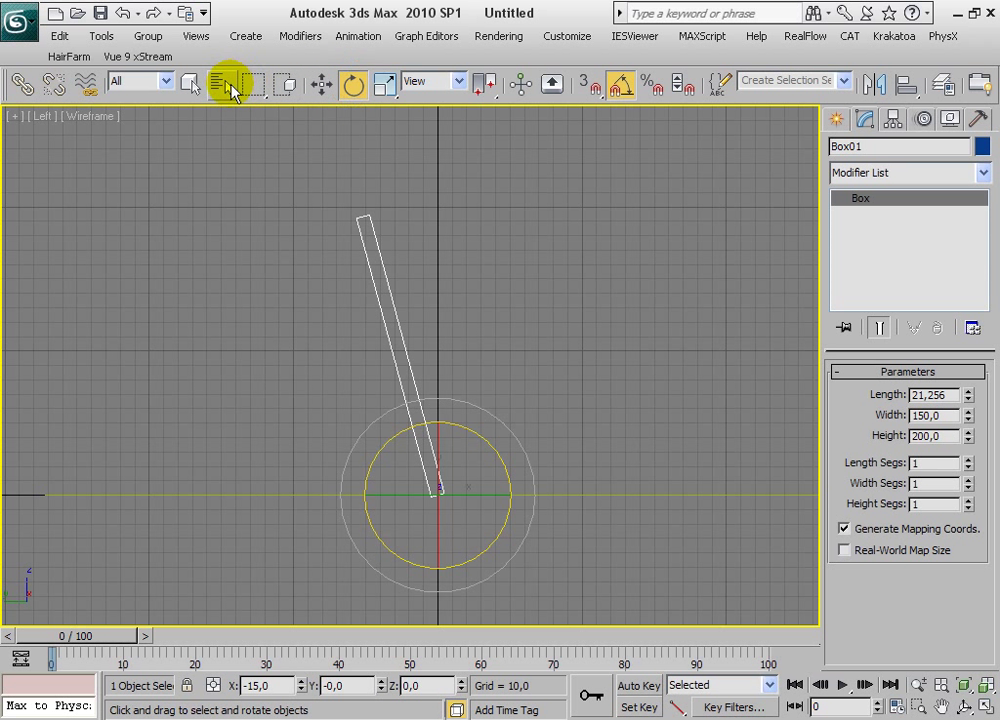
pyautogui.click(190, 84)
pyautogui.moveTo(336, 296)
pyautogui.mouseDown()
pyautogui.moveTo(451, 350)
pyautogui.moveTo(397, 330)
pyautogui.mouseUp()
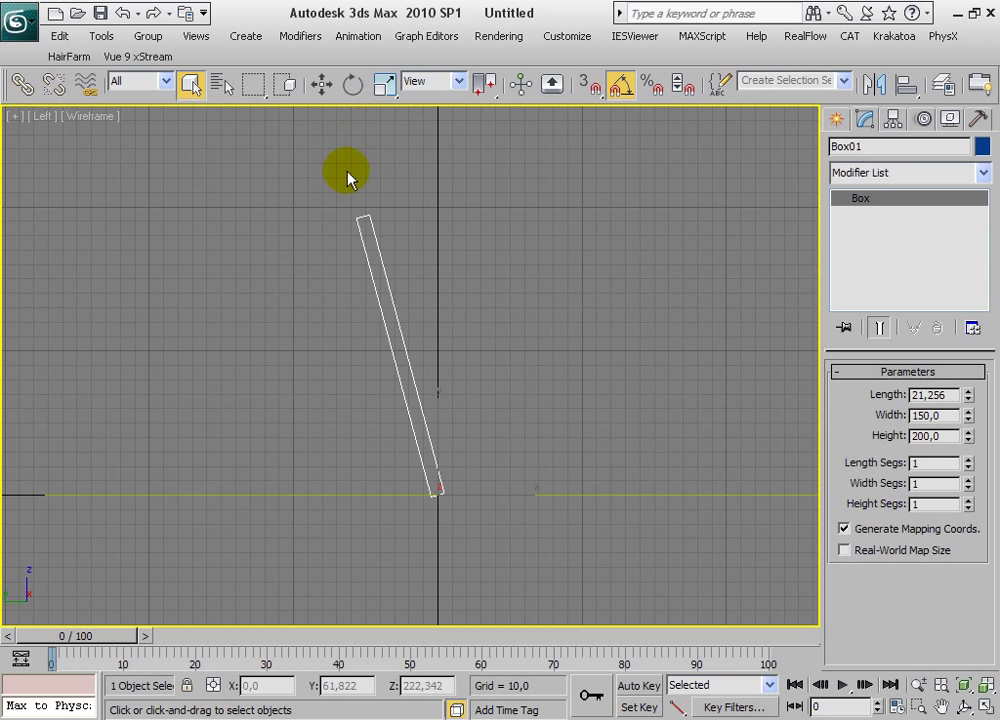
pyautogui.click(321, 84)
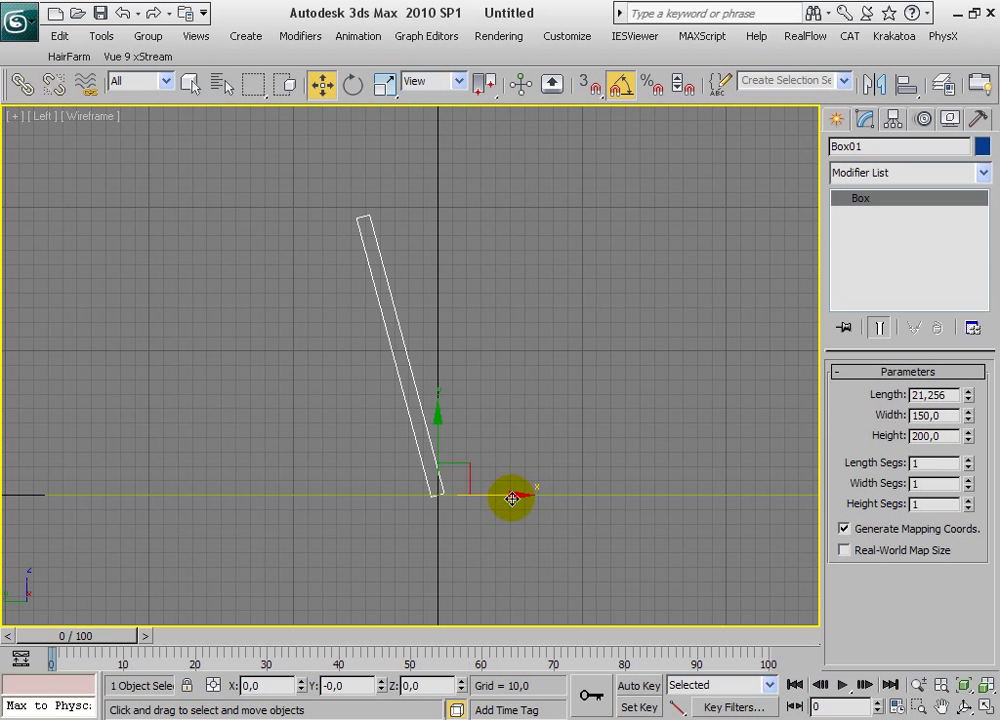
# Step: Shift-drag Box01 left along X as a Copy and name the clone Respaldo
pyautogui.moveTo(512, 498)
pyautogui.keyDown('shift'); pyautogui.mouseDown()
pyautogui.moveTo(425, 481)
pyautogui.moveTo(433, 474)
pyautogui.mouseUp(); pyautogui.keyUp('shift')
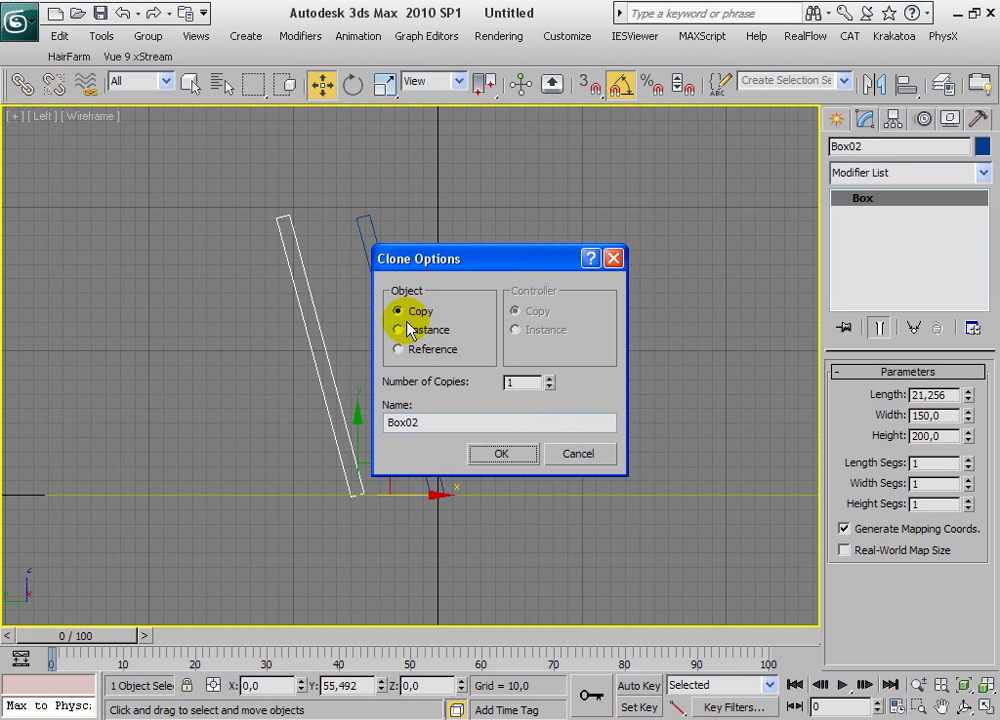
pyautogui.moveTo(417, 422); pyautogui.dragTo(378, 422)
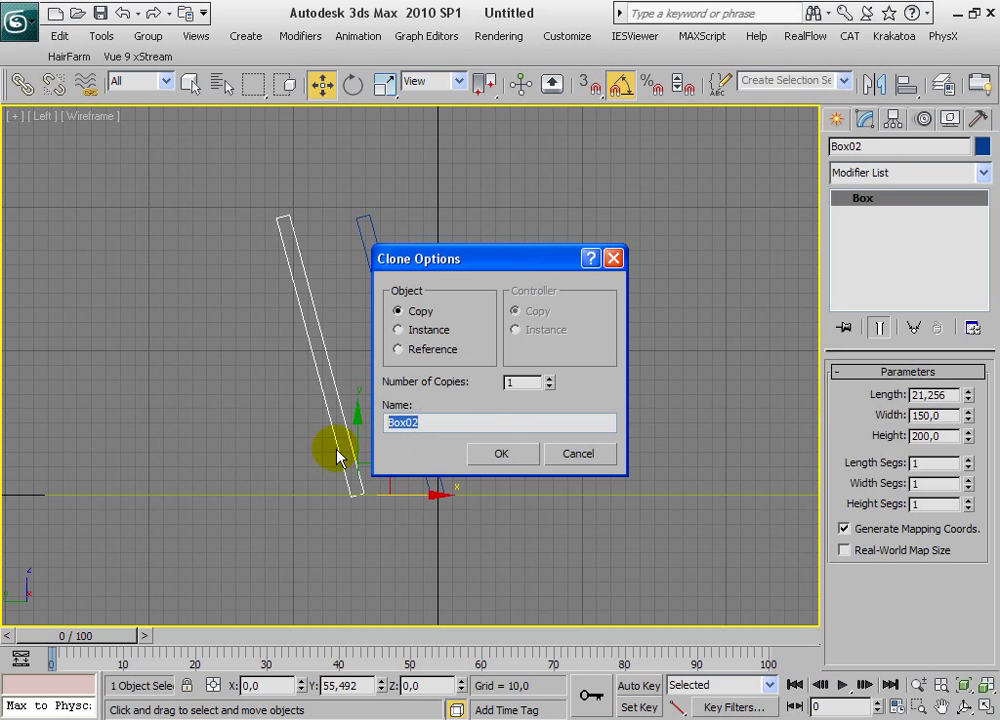
pyautogui.write('Respaldo')
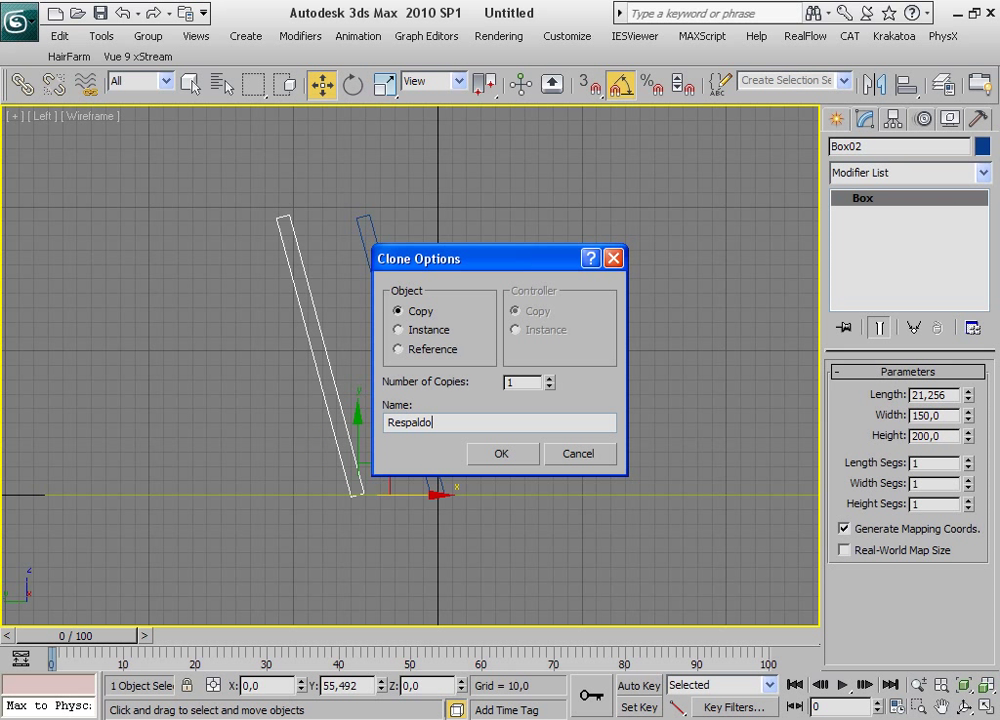
pyautogui.press('Return')
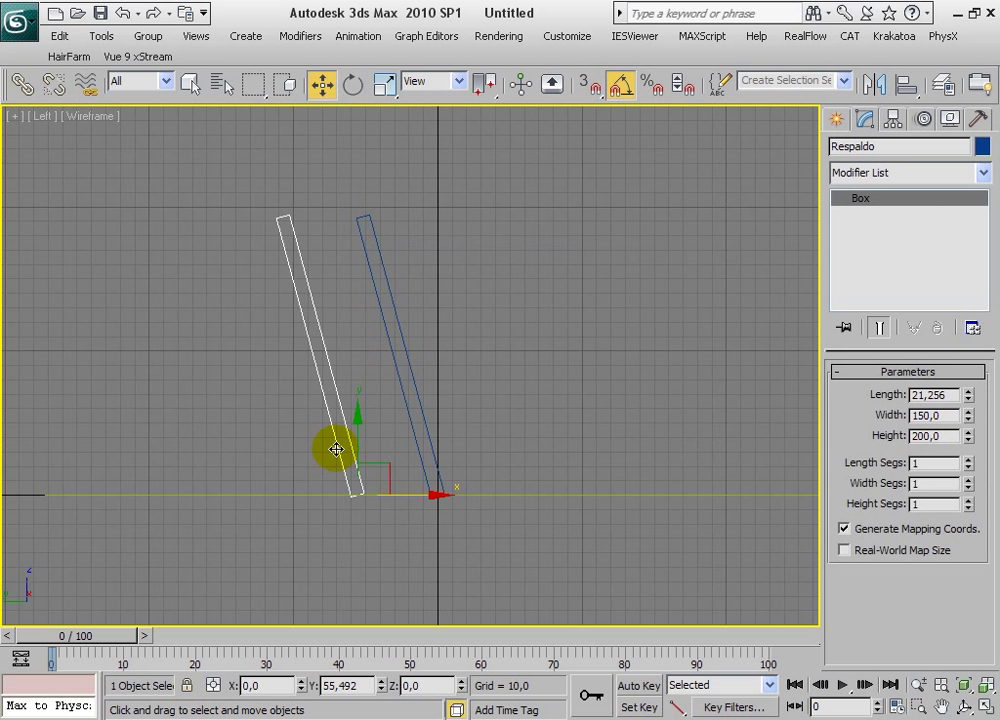
# Step: Shrink Respaldo uniformly toward its base and rotate it from -15 to -35 degrees
pyautogui.click(381, 87)
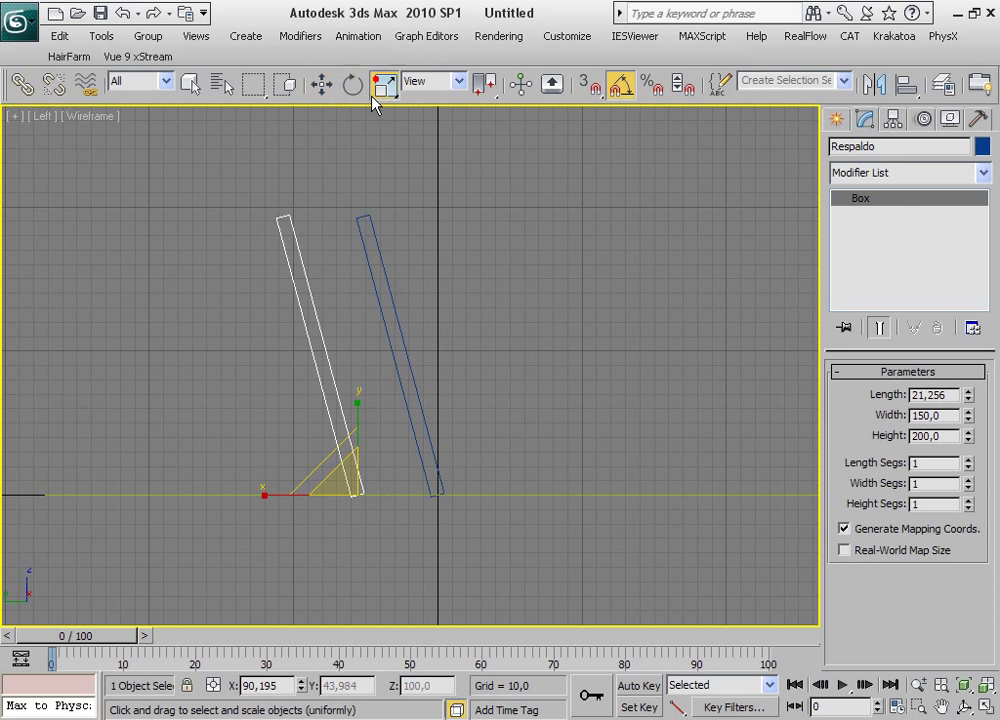
pyautogui.moveTo(343, 475); pyautogui.dragTo(254, 610)
pyautogui.click(353, 85)
pyautogui.moveTo(400, 438); pyautogui.dragTo(425, 458)
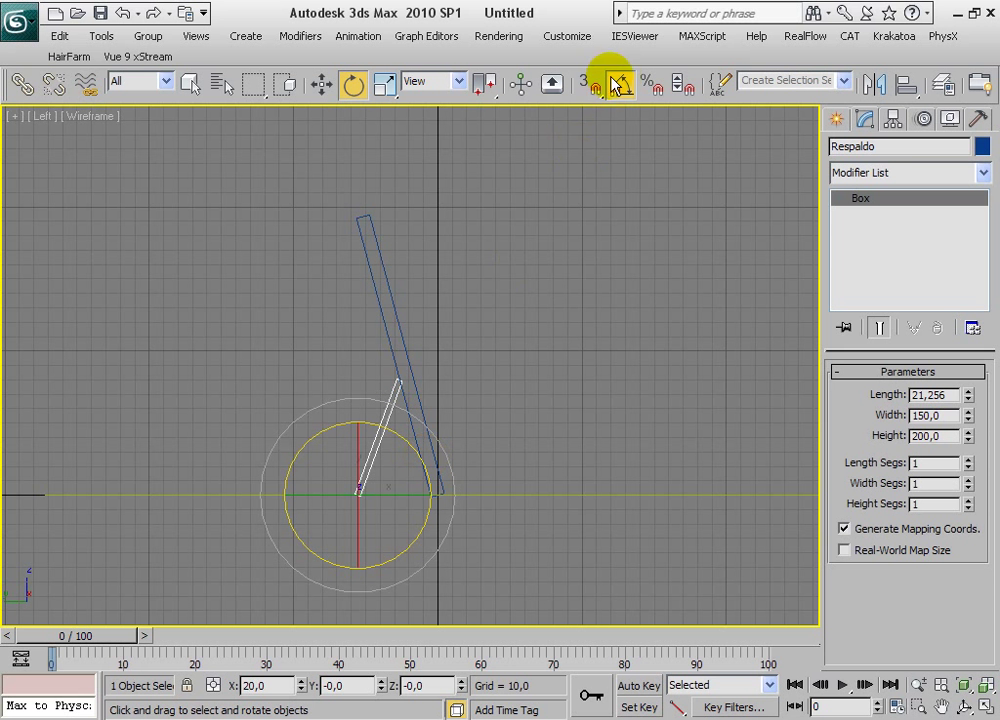
# Step: Maximize the Perspective view and orbit around the board and ground plane
pyautogui.click(984, 707)
pyautogui.rightClick(620, 449)
pyautogui.click(993, 707)
pyautogui.moveTo(458, 453)
pyautogui.keyDown('alt'); pyautogui.mouseDown(button='middle')
pyautogui.moveTo(290, 402)
pyautogui.moveTo(538, 380)
pyautogui.moveTo(632, 386)
pyautogui.moveTo(636, 431)
pyautogui.moveTo(542, 408)
pyautogui.moveTo(527, 414)
pyautogui.mouseUp(button='middle'); pyautogui.keyUp('alt')
pyautogui.moveTo(409, 406)
pyautogui.keyDown('alt'); pyautogui.mouseDown(button='middle')
pyautogui.moveTo(326, 379)
pyautogui.moveTo(567, 384)
pyautogui.moveTo(647, 399)
pyautogui.moveTo(594, 437)
pyautogui.moveTo(368, 458)
pyautogui.mouseUp(button='middle'); pyautogui.keyUp('alt')
# Step: Select Plane01 and uniformly scale it up well beyond the board and stand
pyautogui.click(530, 473)
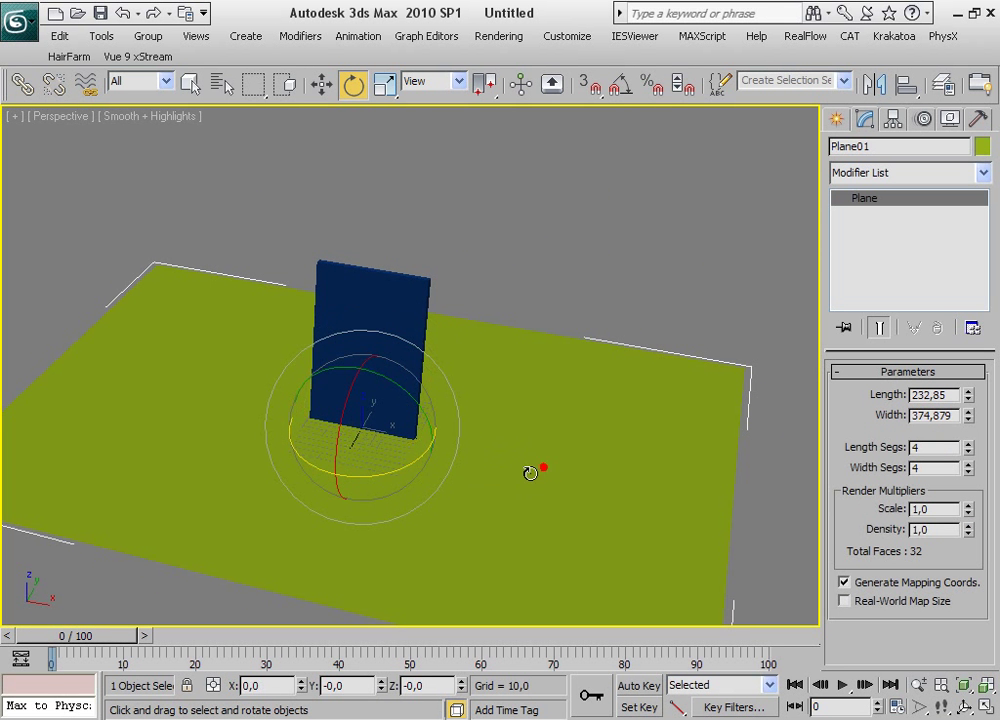
pyautogui.press('r')
pyautogui.moveTo(369, 435); pyautogui.dragTo(444, 404)
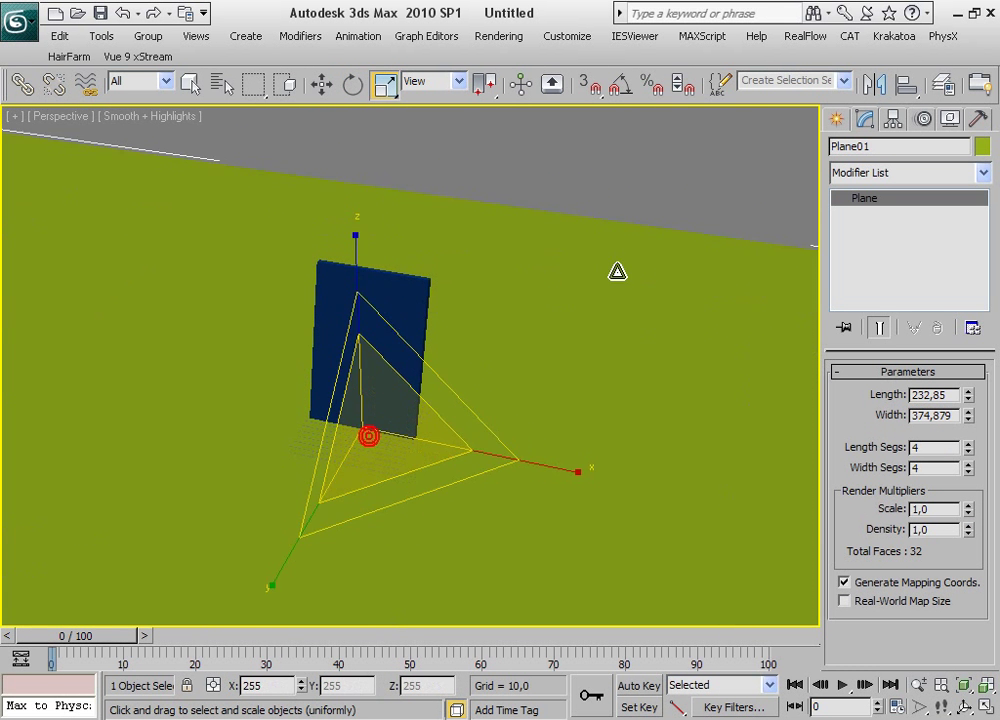
pyautogui.moveTo(444, 404)
pyautogui.keyDown('alt'); pyautogui.mouseDown(button='middle')
pyautogui.moveTo(451, 319)
pyautogui.moveTo(390, 401)
pyautogui.moveTo(454, 453)
pyautogui.mouseUp(button='middle'); pyautogui.keyUp('alt')
pyautogui.moveTo(403, 420)
pyautogui.keyDown('alt'); pyautogui.mouseDown(button='middle')
pyautogui.moveTo(426, 439)
pyautogui.moveTo(395, 462)
pyautogui.moveTo(429, 399)
pyautogui.mouseUp(button='middle'); pyautogui.keyUp('alt')
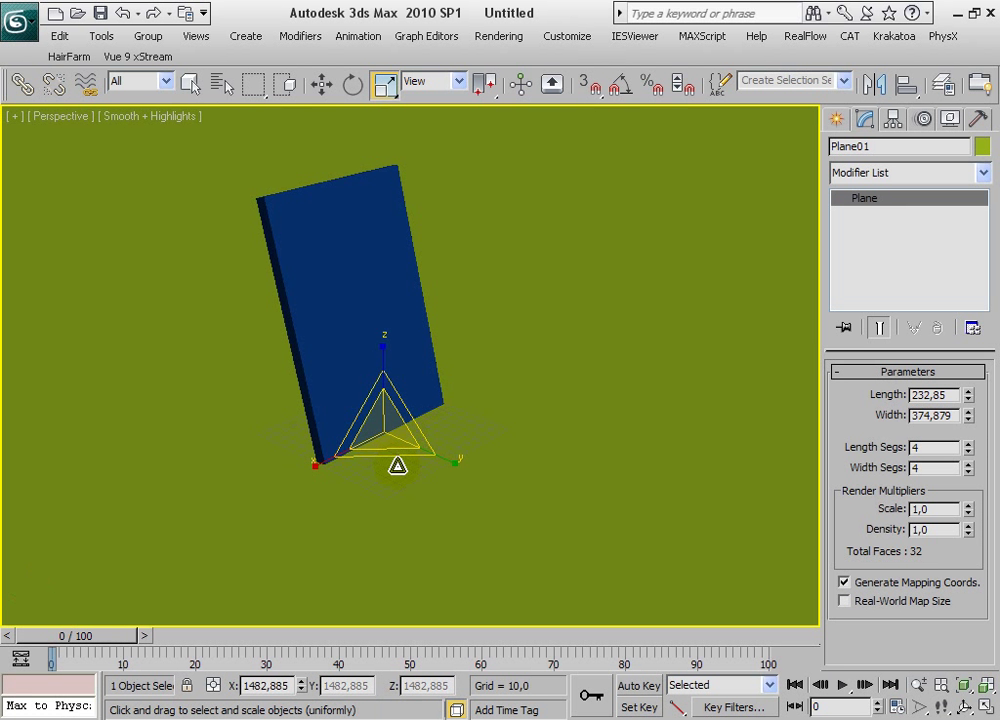
# Step: Orbit the perspective view around the board and stand, then open the Material Editor
pyautogui.click(190, 83)
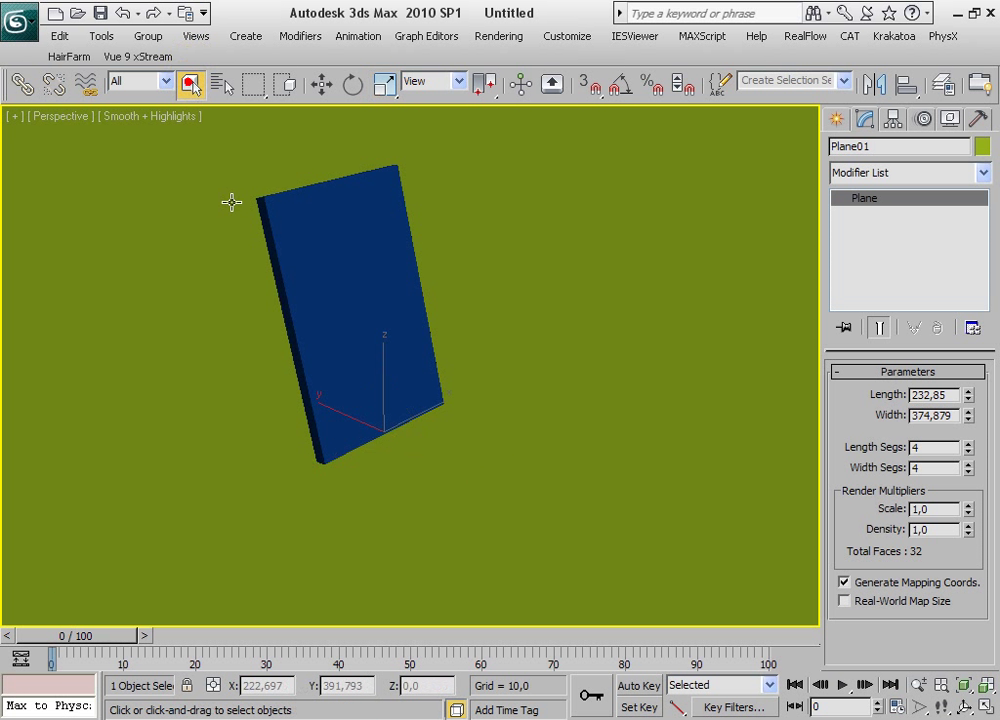
pyautogui.keyDown('alt'); pyautogui.moveTo(330, 345); pyautogui.dragTo(223, 341, button='middle'); pyautogui.keyUp('alt')
pyautogui.moveTo(329, 342)
pyautogui.keyDown('alt'); pyautogui.mouseDown(button='middle')
pyautogui.moveTo(335, 388)
pyautogui.moveTo(208, 384)
pyautogui.moveTo(370, 378)
pyautogui.moveTo(531, 355)
pyautogui.moveTo(426, 373)
pyautogui.moveTo(383, 358)
pyautogui.moveTo(453, 349)
pyautogui.mouseUp(button='middle'); pyautogui.keyUp('alt')
pyautogui.keyDown('alt'); pyautogui.moveTo(487, 375); pyautogui.dragTo(596, 379, button='middle'); pyautogui.keyUp('alt')
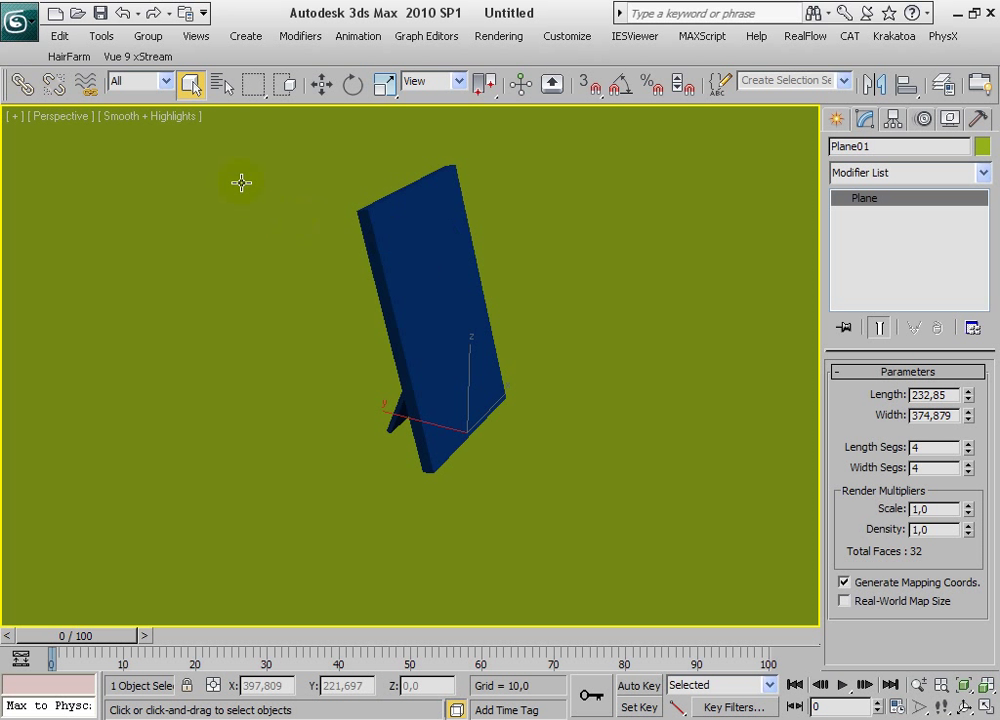
pyautogui.press('m')
pyautogui.moveTo(127, 20); pyautogui.dragTo(124, 32)
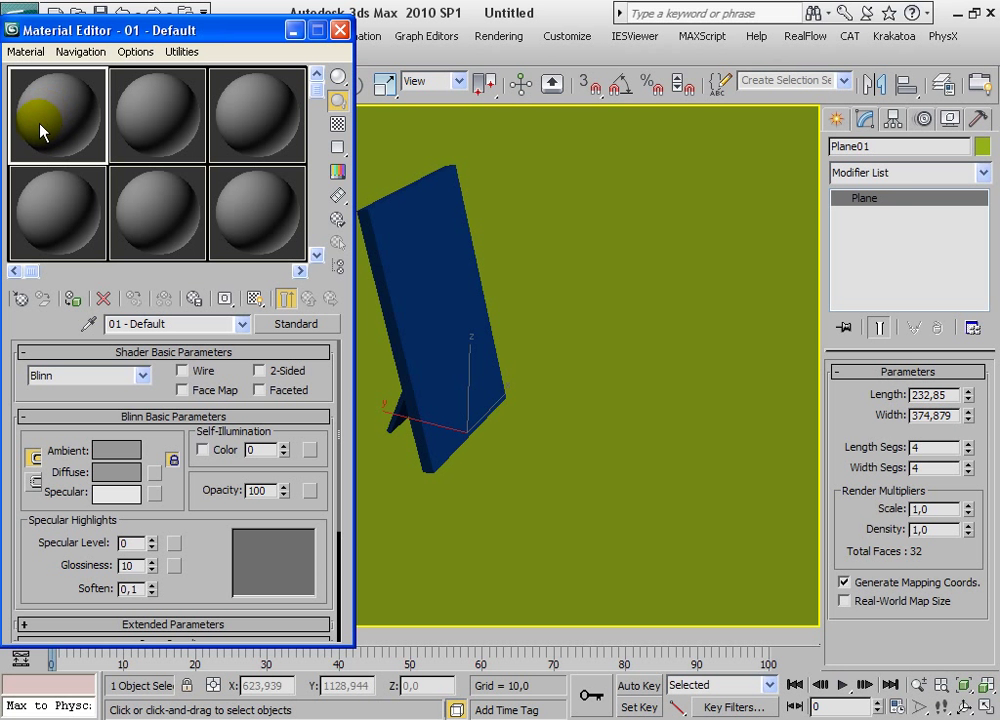
# Step: Set the Material/Map Browser to browse from Mtl Library and bring up the library file dialog
pyautogui.click(298, 320)
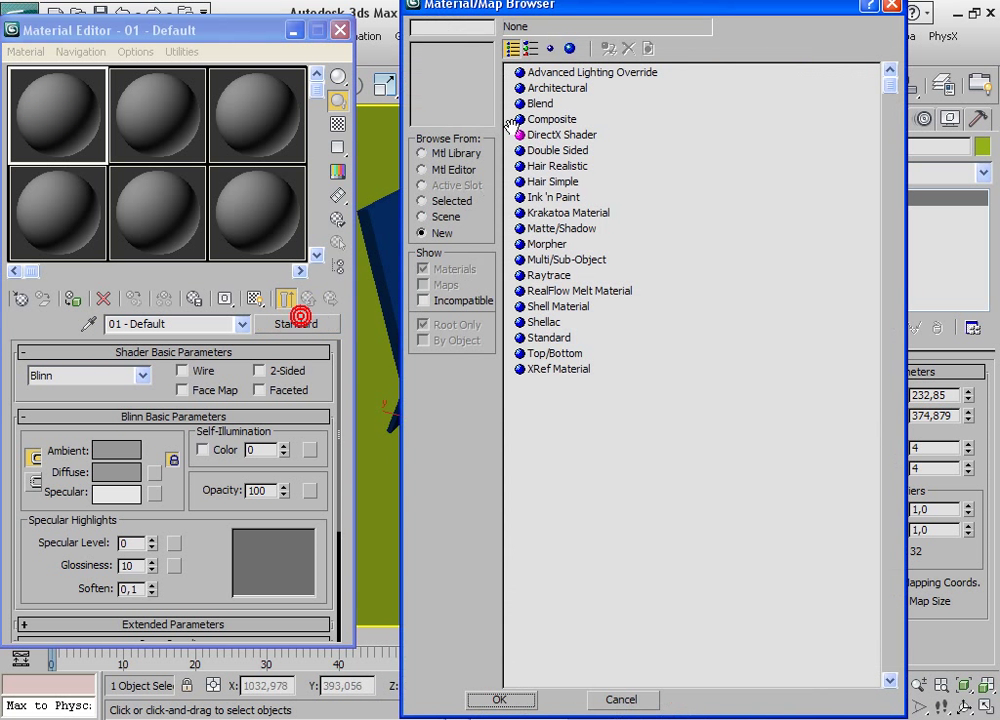
pyautogui.moveTo(577, 14); pyautogui.dragTo(530, 34)
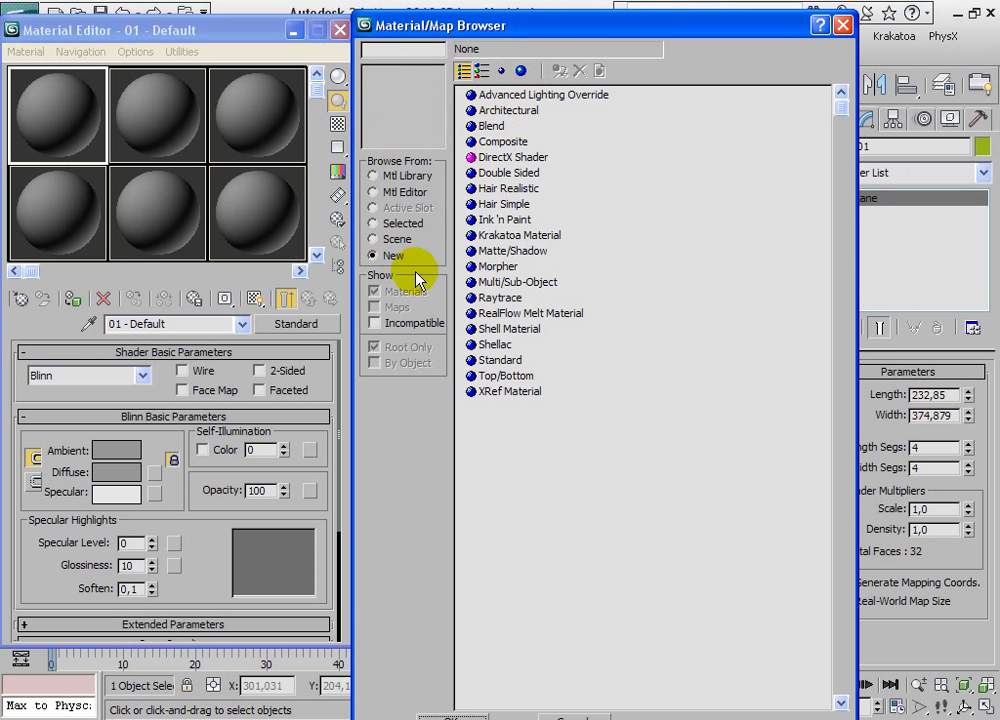
pyautogui.click(373, 176)
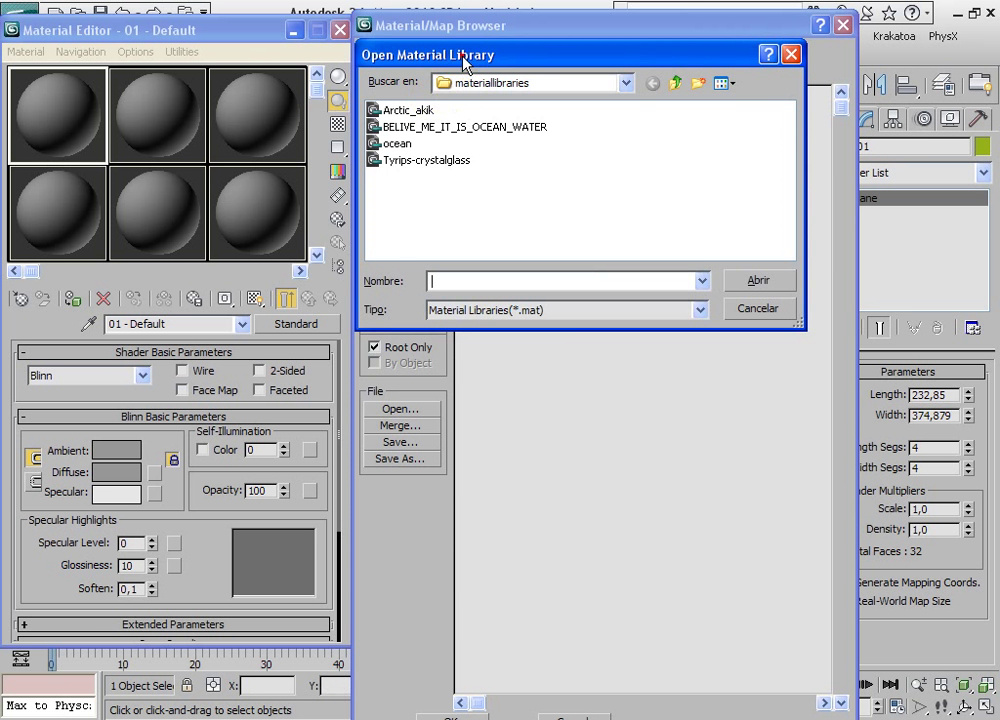
pyautogui.moveTo(464, 58); pyautogui.dragTo(559, 40)
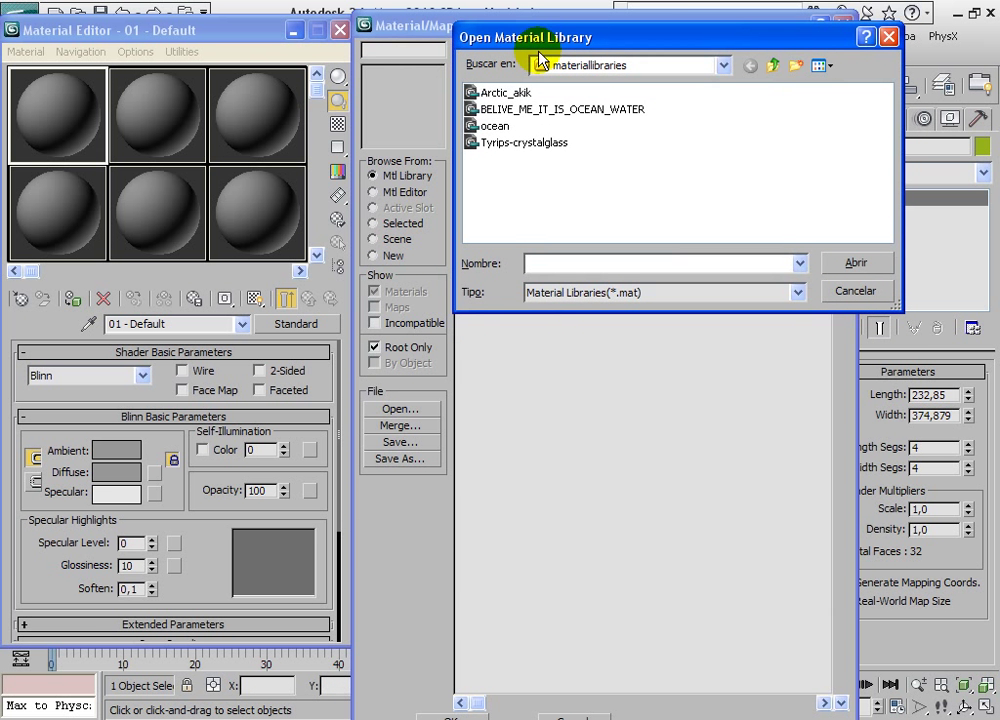
# Step: Open 3dsmax.mat from C:\Archivos de programa\Autodesk\3ds Max 2010\materiallibraries
pyautogui.click(590, 66)
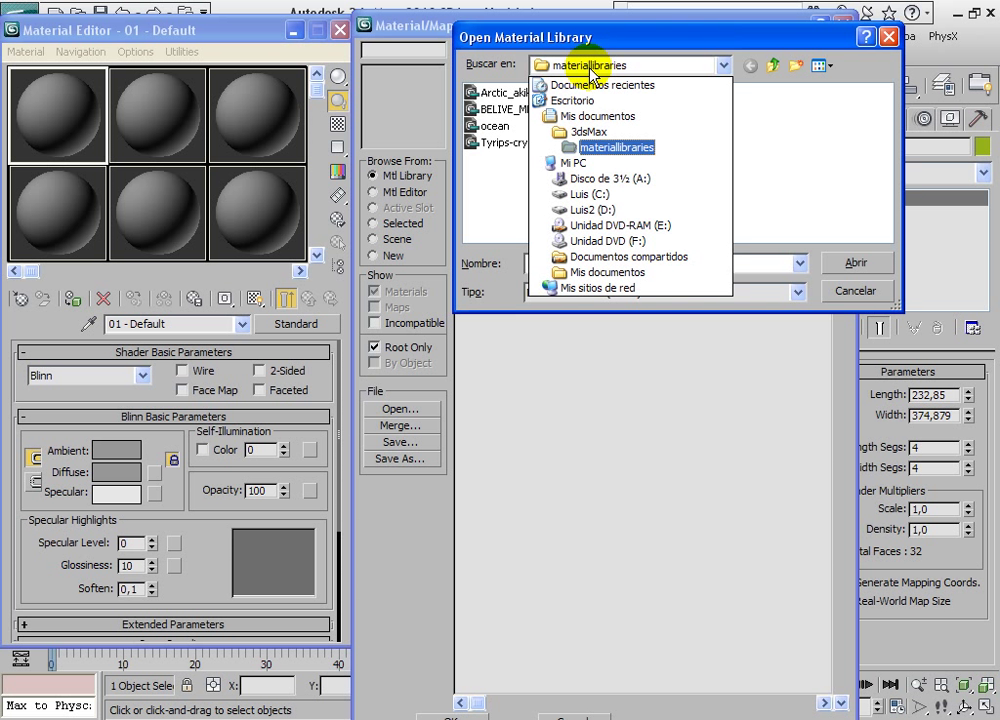
pyautogui.click(595, 194)
pyautogui.doubleClick(511, 110)
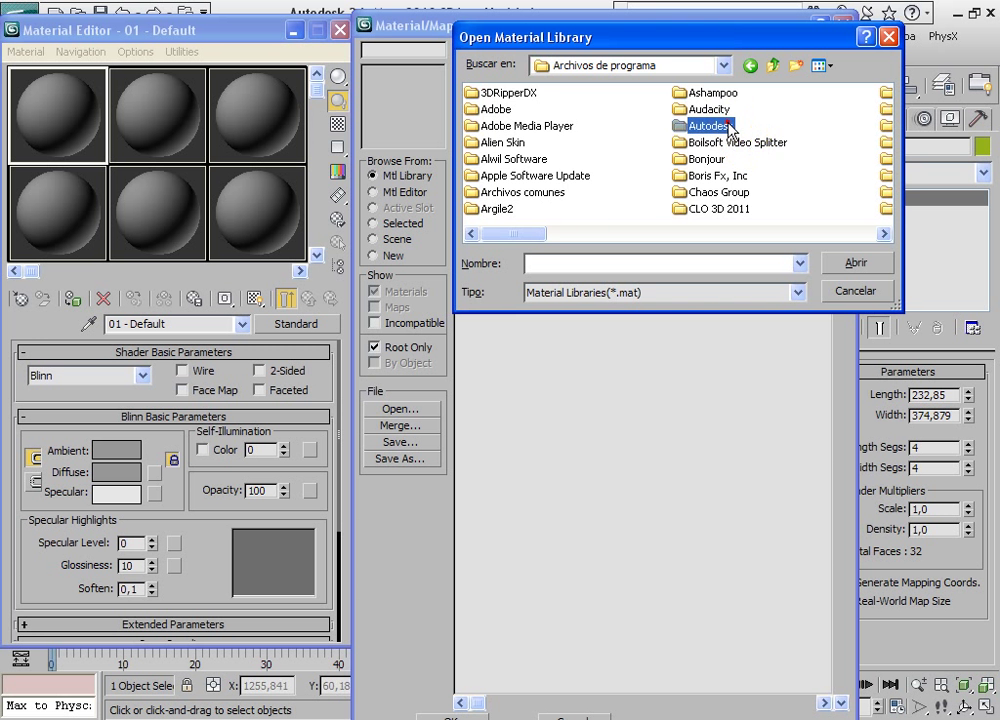
pyautogui.doubleClick(727, 124)
pyautogui.doubleClick(513, 94)
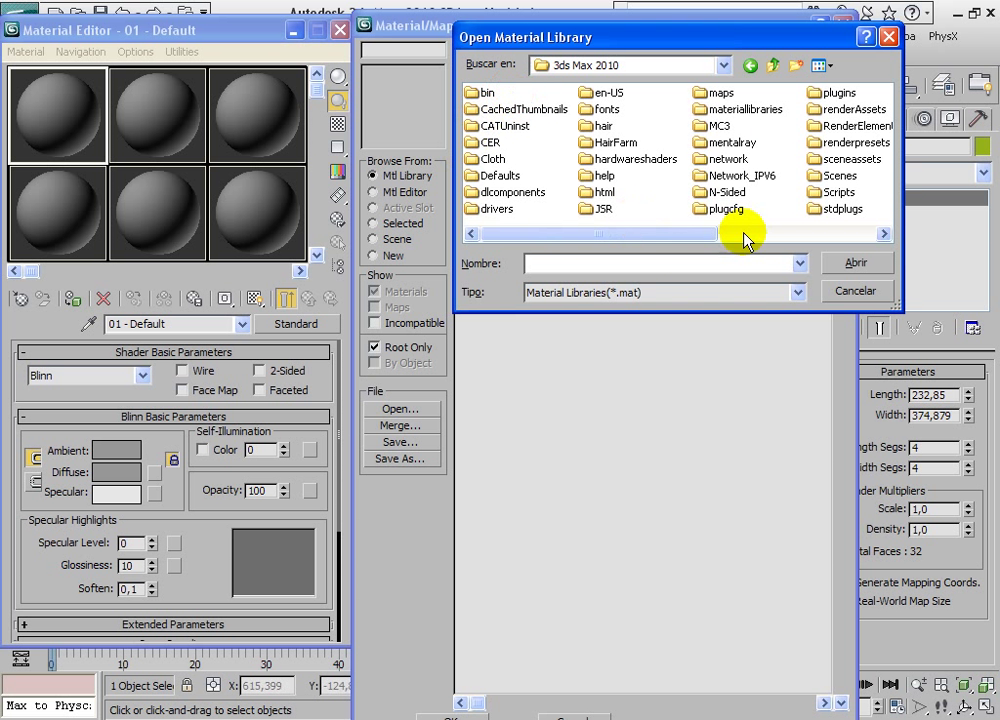
pyautogui.moveTo(595, 236); pyautogui.dragTo(662, 236)
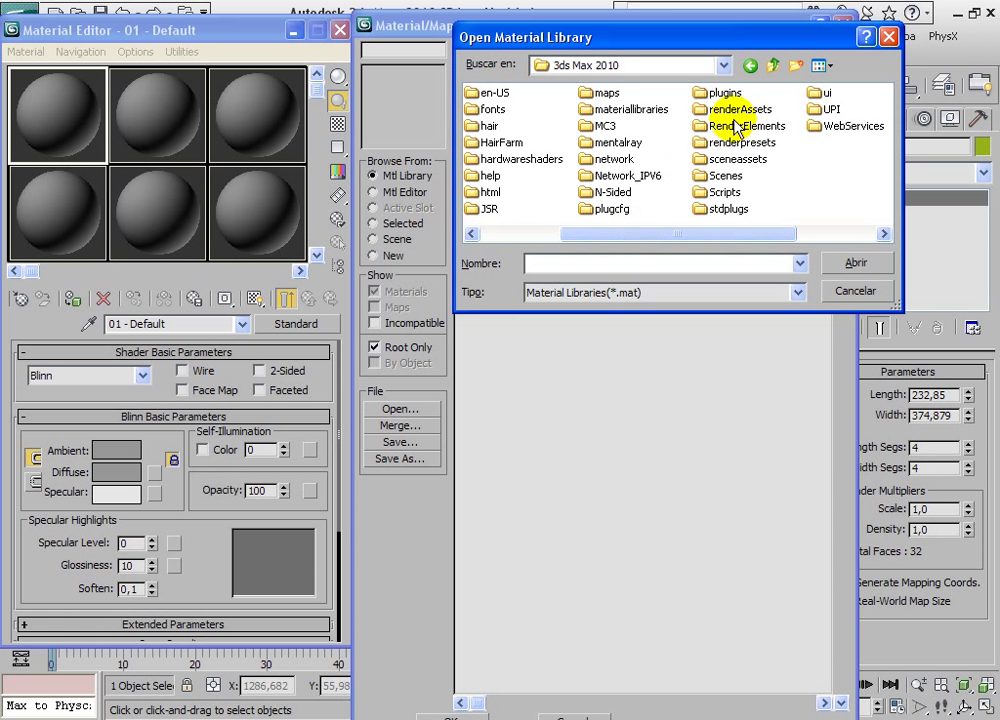
pyautogui.doubleClick(607, 110)
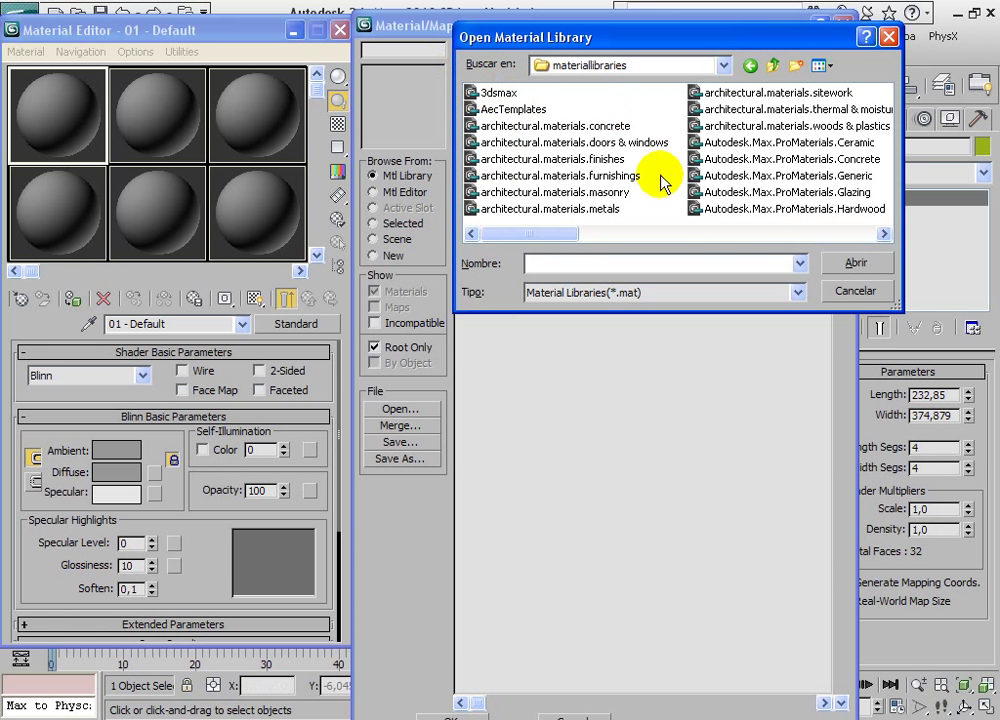
pyautogui.moveTo(535, 233)
pyautogui.mouseDown()
pyautogui.moveTo(595, 233)
pyautogui.moveTo(531, 239)
pyautogui.mouseUp()
pyautogui.click(690, 240)
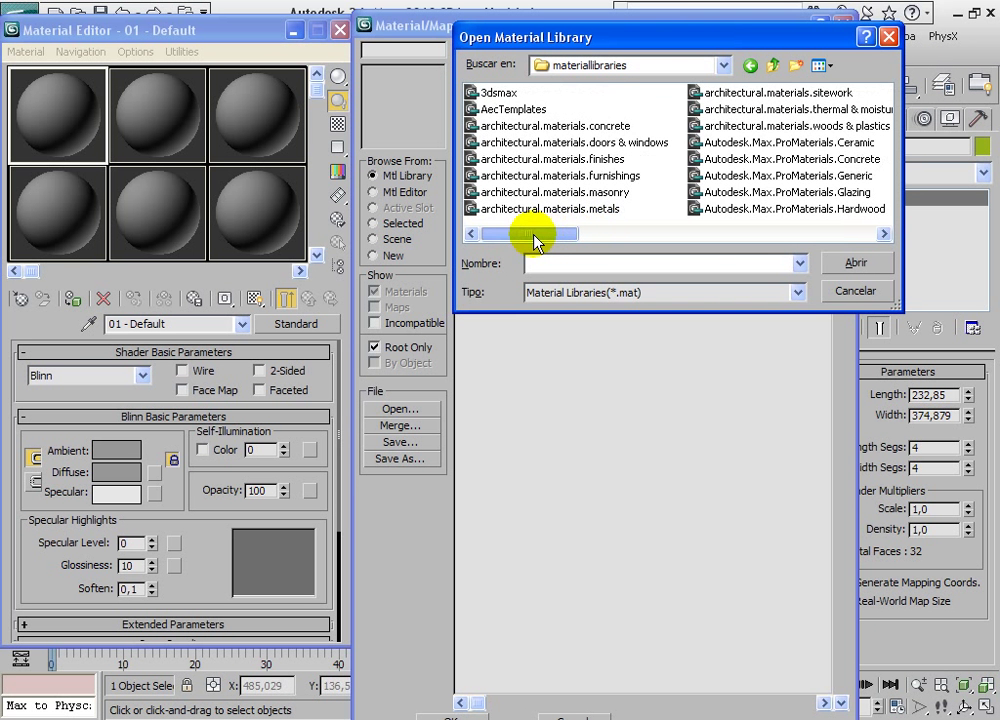
pyautogui.doubleClick(493, 95)
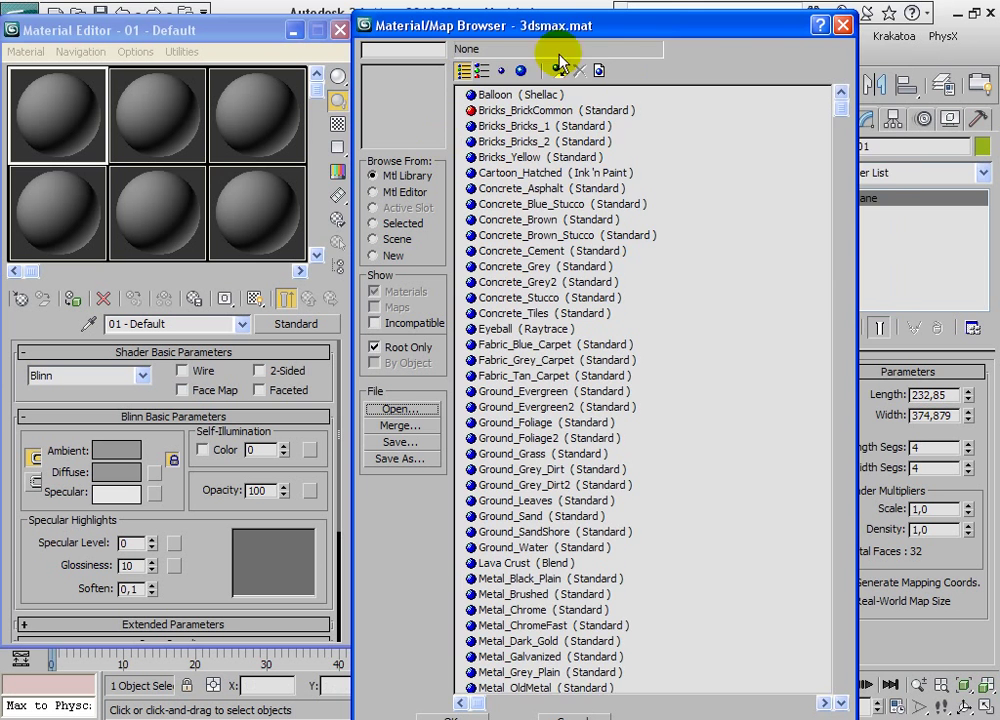
# Step: Show the library as large thumbnails, scroll down and load Wood_Oakgrtrt into the first slot
pyautogui.moveTo(530, 37); pyautogui.dragTo(540, 28)
pyautogui.click(531, 62)
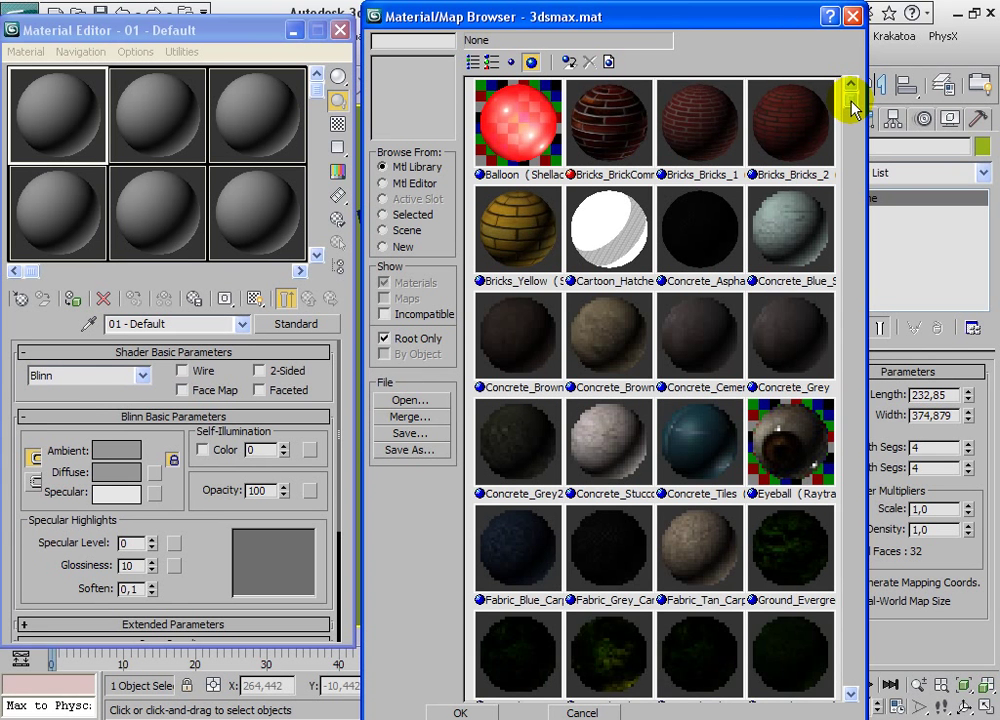
pyautogui.moveTo(851, 108); pyautogui.dragTo(851, 224)
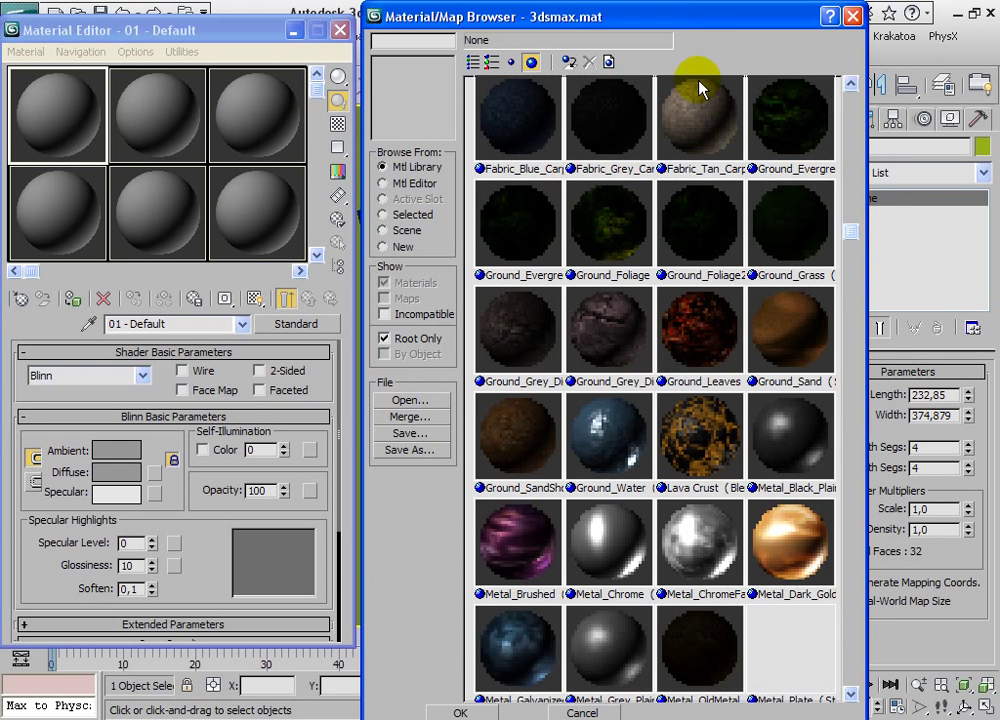
pyautogui.moveTo(849, 230); pyautogui.dragTo(854, 490)
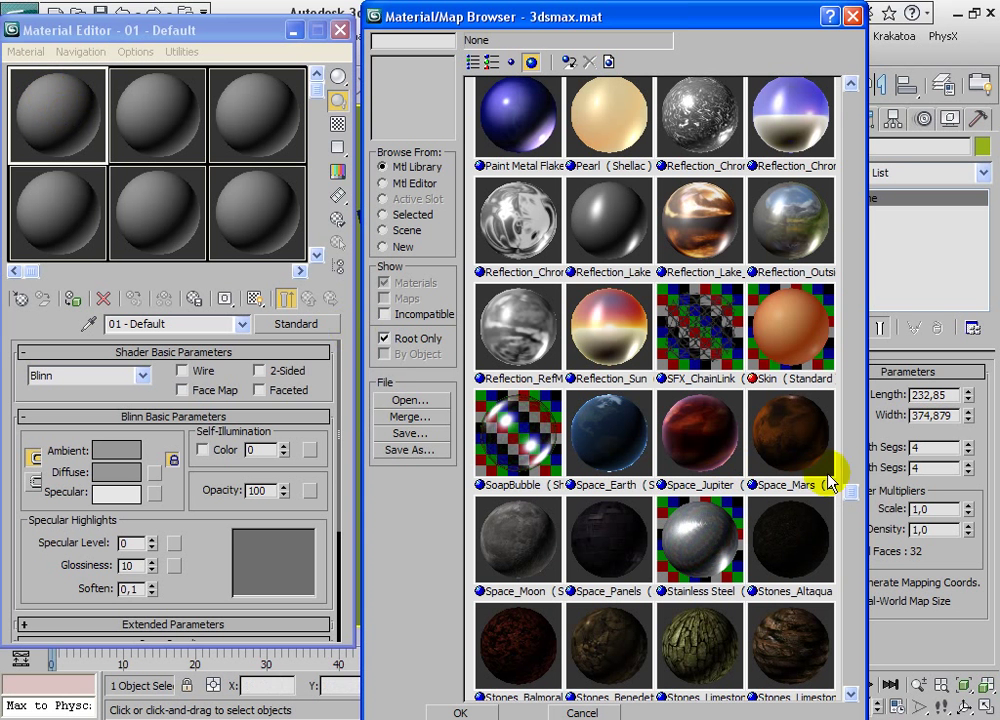
pyautogui.moveTo(852, 490)
pyautogui.mouseDown()
pyautogui.moveTo(840, 588)
pyautogui.moveTo(852, 592)
pyautogui.mouseUp()
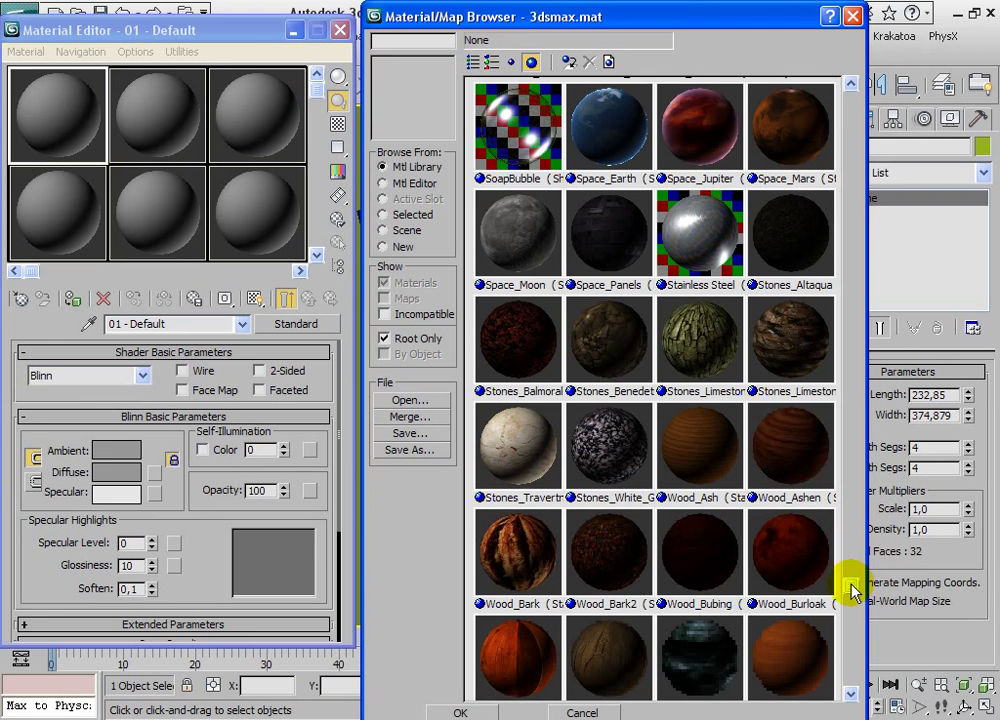
pyautogui.click(852, 595)
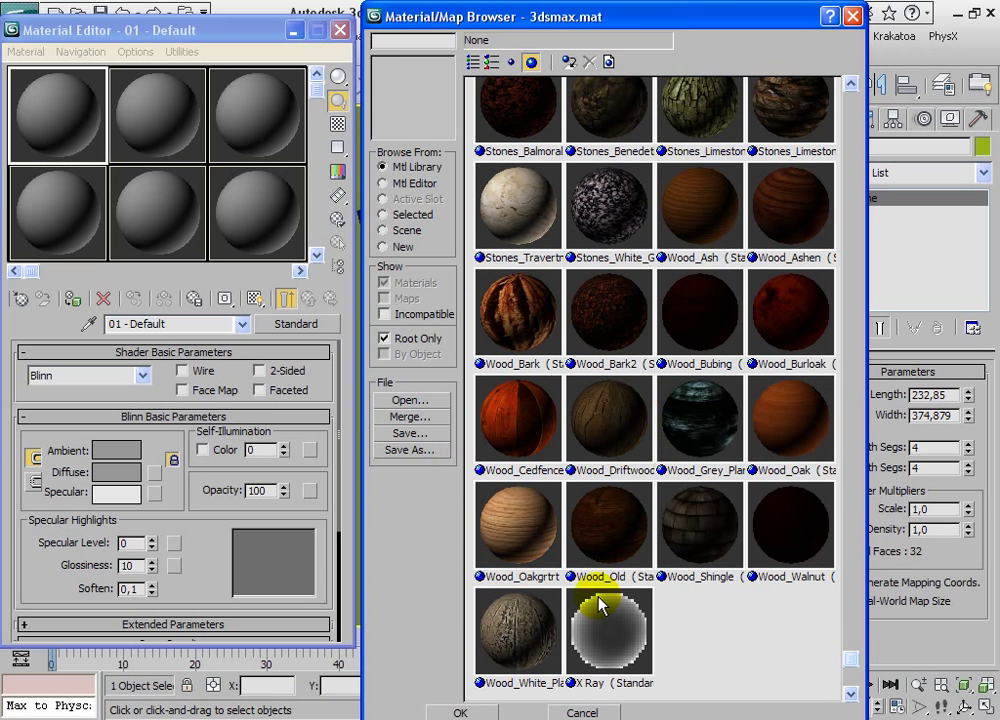
pyautogui.doubleClick(517, 518)
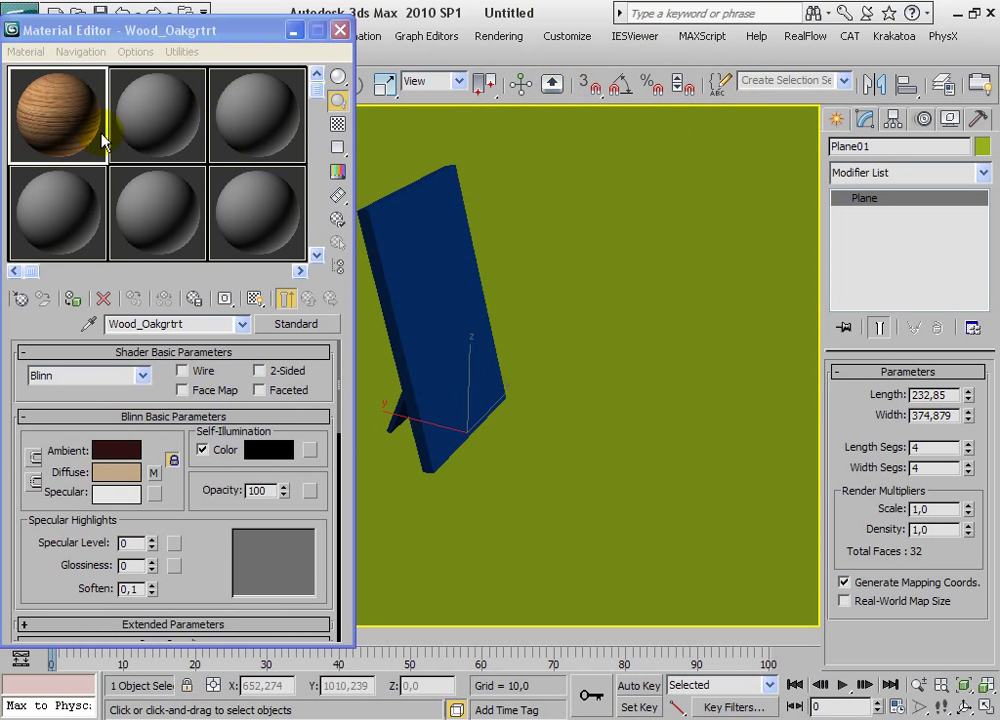
# Step: Drag Wood_Oakgrtrt onto the board plane and the Respaldo stand, orbiting to check the oak grain
pyautogui.moveTo(495, 360)
pyautogui.keyDown('alt'); pyautogui.mouseDown(button='middle')
pyautogui.moveTo(379, 359)
pyautogui.moveTo(465, 329)
pyautogui.moveTo(337, 219)
pyautogui.mouseUp(button='middle'); pyautogui.keyUp('alt')
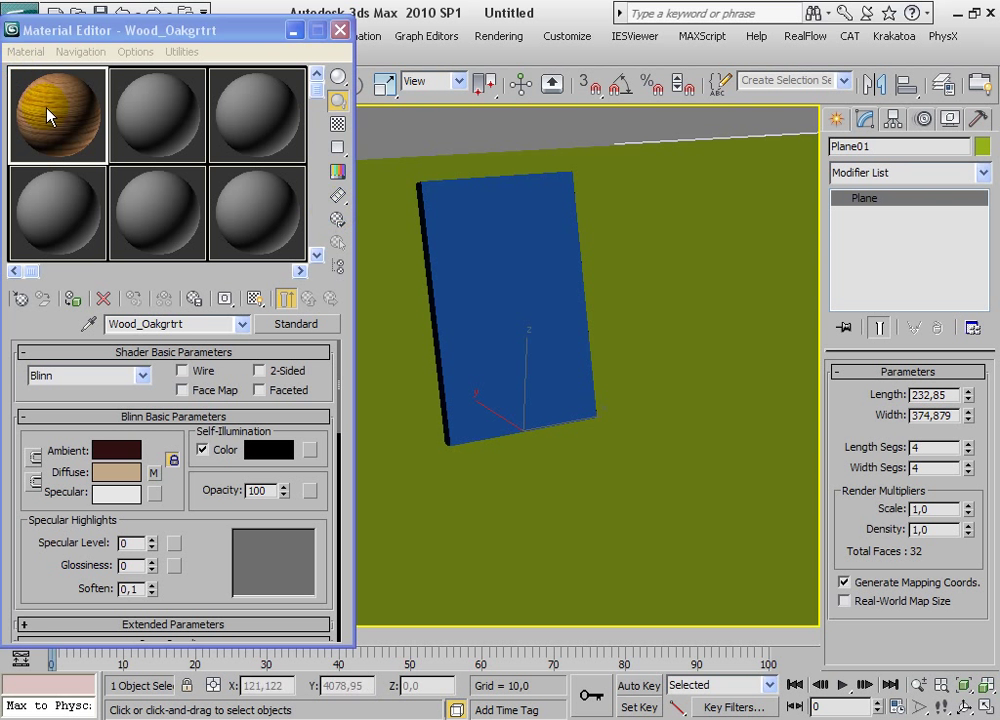
pyautogui.moveTo(50, 117); pyautogui.dragTo(518, 312)
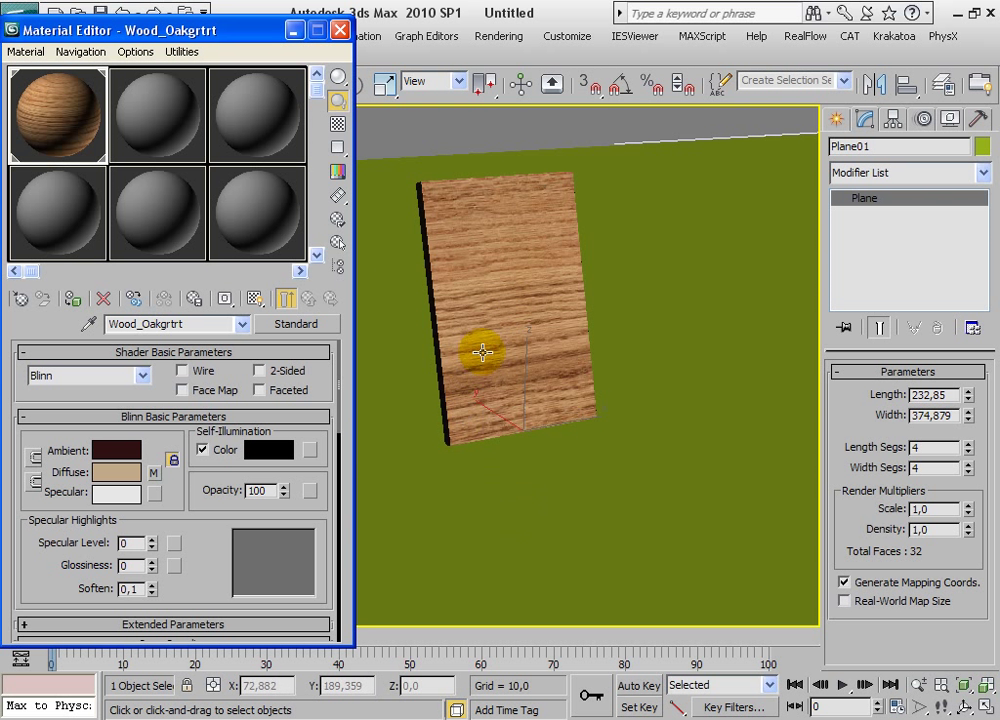
pyautogui.keyDown('alt'); pyautogui.moveTo(484, 343); pyautogui.dragTo(618, 327, button='middle'); pyautogui.keyUp('alt')
pyautogui.moveTo(62, 110)
pyautogui.mouseDown()
pyautogui.moveTo(476, 372)
pyautogui.moveTo(487, 404)
pyautogui.mouseUp()
pyautogui.moveTo(487, 406)
pyautogui.keyDown('alt'); pyautogui.mouseDown(button='middle')
pyautogui.moveTo(398, 384)
pyautogui.moveTo(527, 377)
pyautogui.moveTo(487, 373)
pyautogui.moveTo(571, 384)
pyautogui.moveTo(701, 368)
pyautogui.moveTo(641, 400)
pyautogui.moveTo(554, 391)
pyautogui.moveTo(453, 262)
pyautogui.mouseUp(button='middle'); pyautogui.keyUp('alt')
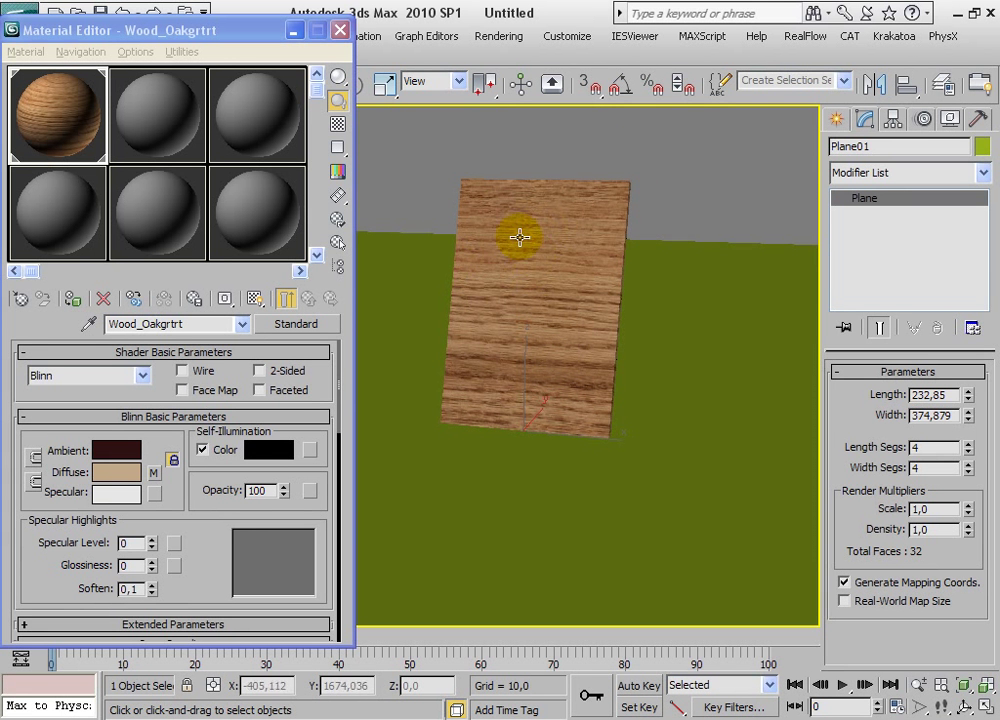
pyautogui.moveTo(579, 341)
pyautogui.keyDown('alt'); pyautogui.mouseDown(button='middle')
pyautogui.moveTo(462, 348)
pyautogui.moveTo(513, 379)
pyautogui.moveTo(598, 337)
pyautogui.moveTo(605, 351)
pyautogui.mouseUp(button='middle'); pyautogui.keyUp('alt')
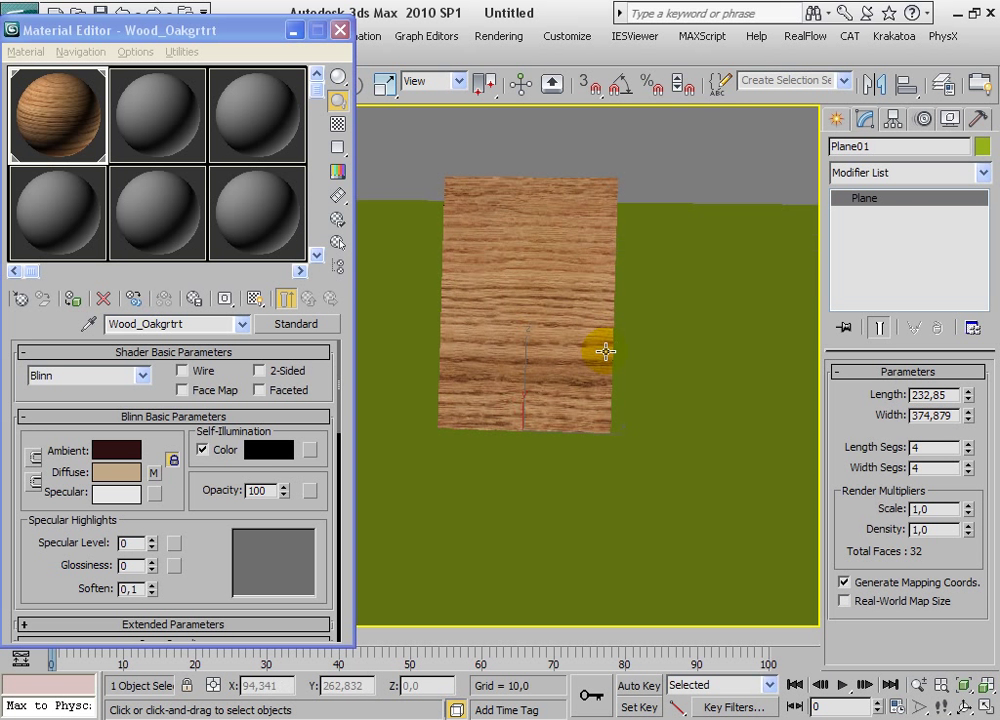
pyautogui.moveTo(151, 106); pyautogui.dragTo(292, 130)
# Step: Assign material slot 2 to the ground and set its Diffuse colour to white (255)
pyautogui.moveTo(716, 500); pyautogui.dragTo(714, 496)
pyautogui.click(145, 128)
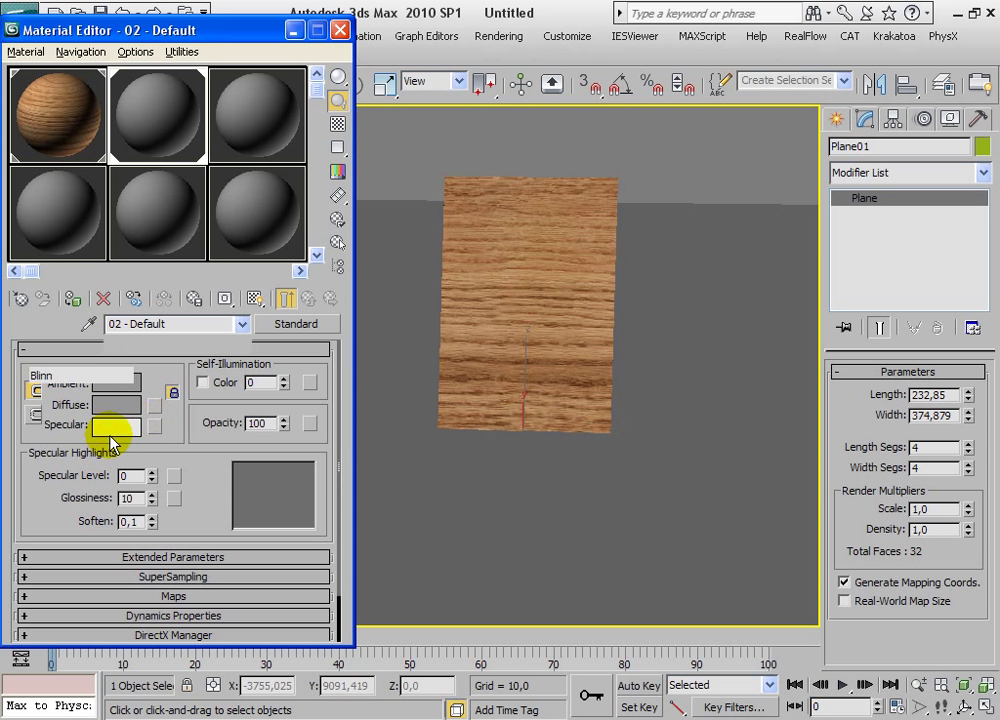
pyautogui.click(117, 468)
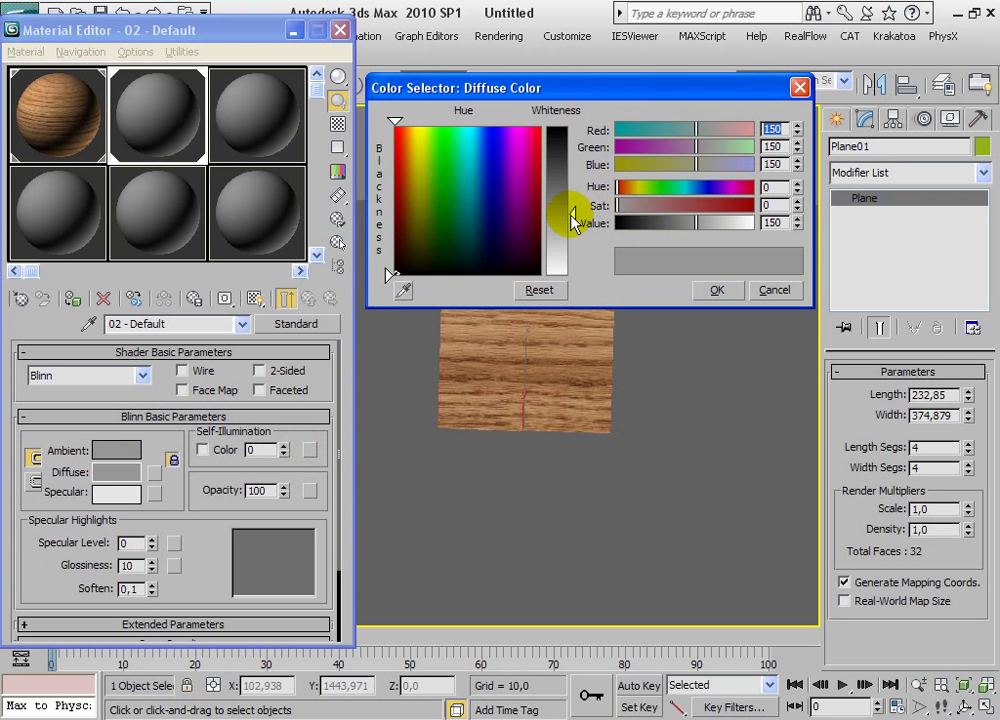
pyautogui.moveTo(573, 222); pyautogui.dragTo(562, 152)
pyautogui.click(709, 289)
# Step: Render a test image, then close the render window and the Material Editor
pyautogui.keyDown('alt'); pyautogui.moveTo(543, 323); pyautogui.dragTo(454, 306, button='middle'); pyautogui.keyUp('alt')
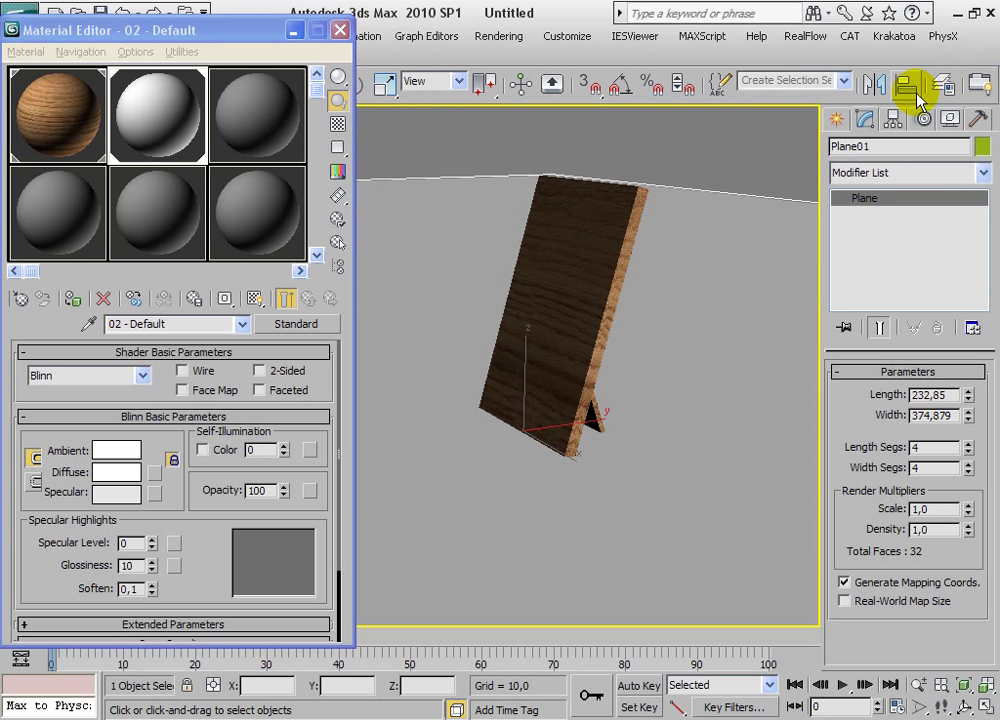
pyautogui.moveTo(831, 98); pyautogui.dragTo(814, 101)
pyautogui.click(984, 86)
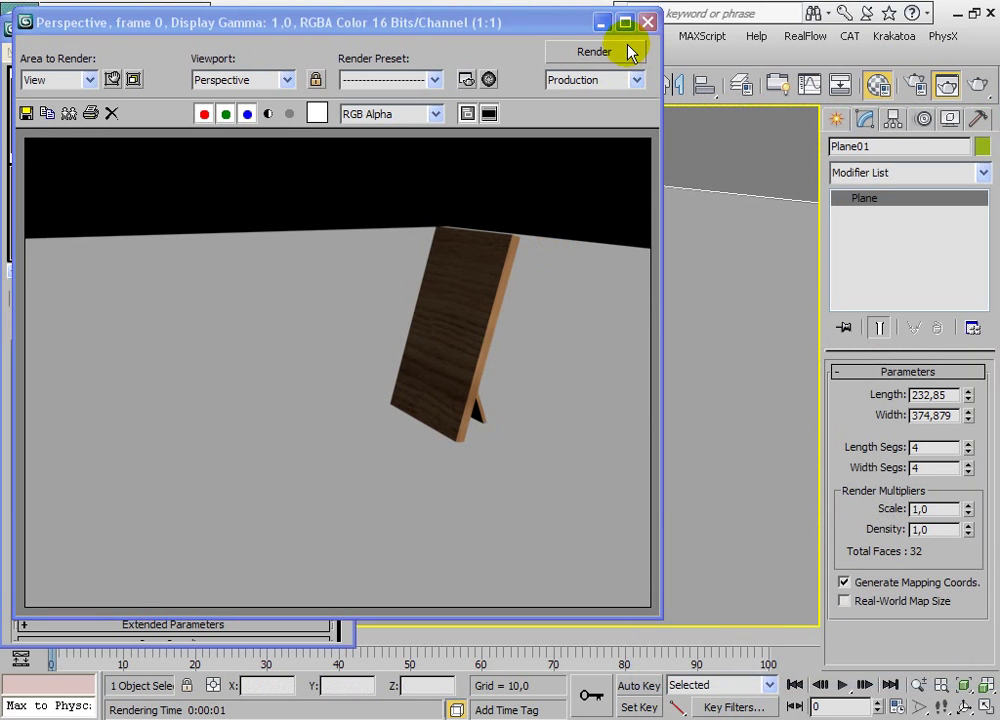
pyautogui.click(647, 20)
pyautogui.click(335, 20)
pyautogui.keyDown('alt'); pyautogui.moveTo(463, 350); pyautogui.dragTo(598, 357, button='middle'); pyautogui.keyUp('alt')
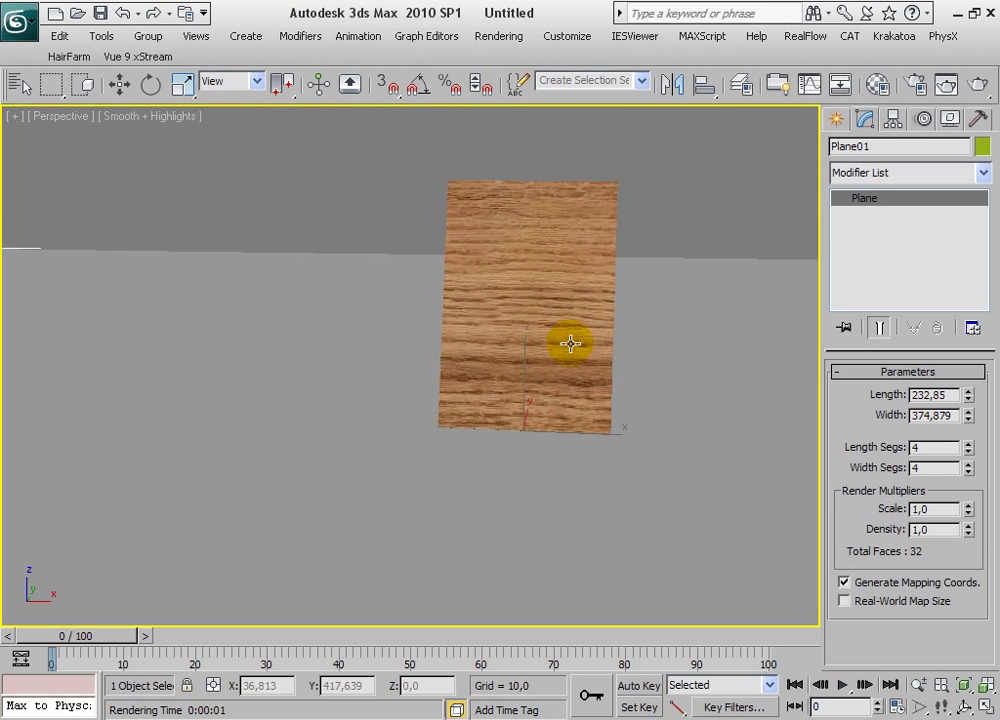
pyautogui.click(836, 120)
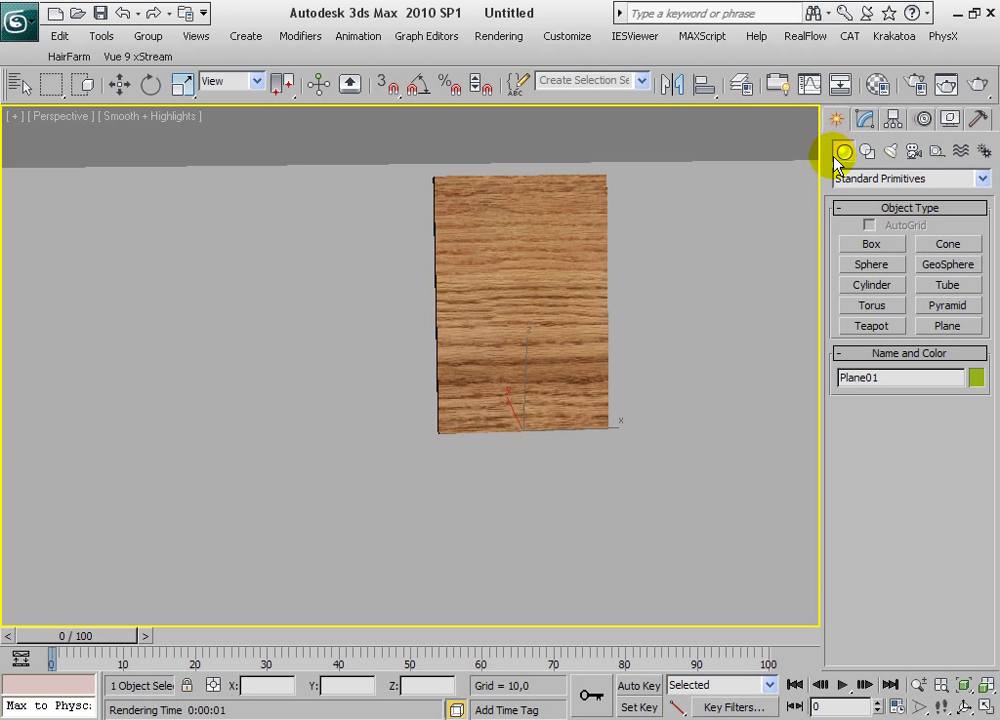
# Step: Place a standard Omni light, Omni01, in the Top viewport in front of the board
pyautogui.click(893, 152)
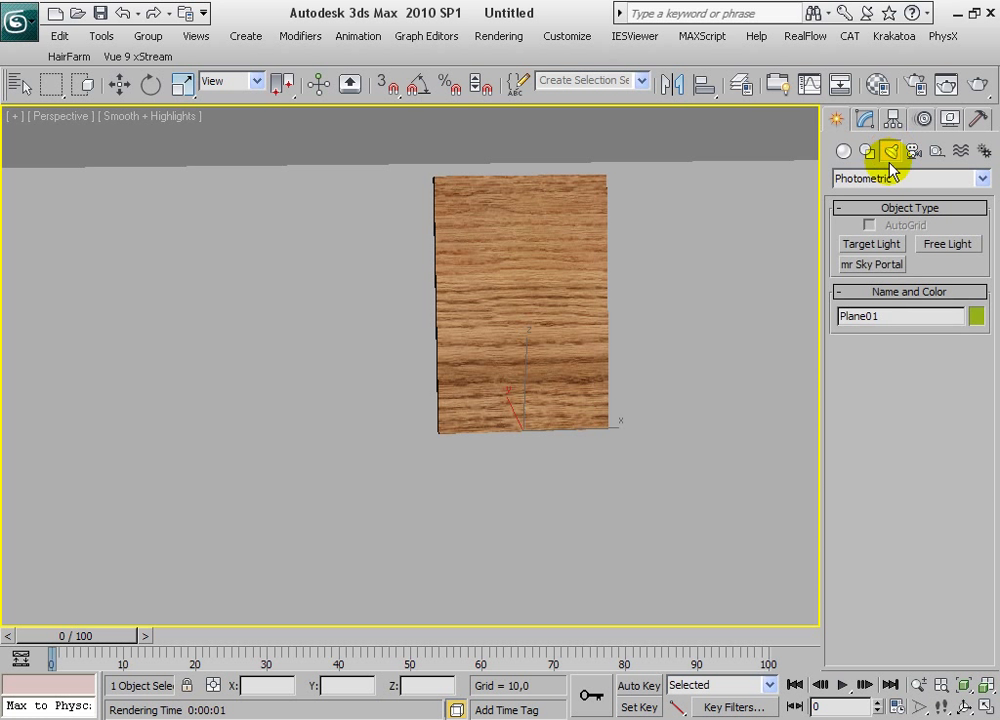
pyautogui.click(866, 176)
pyautogui.click(856, 208)
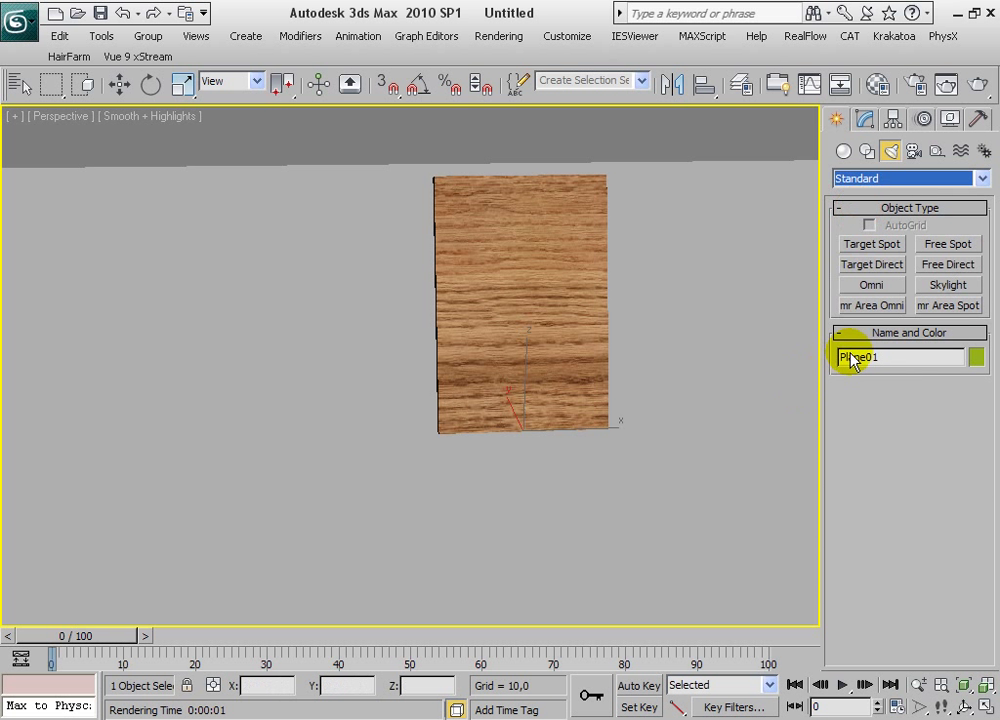
pyautogui.click(872, 285)
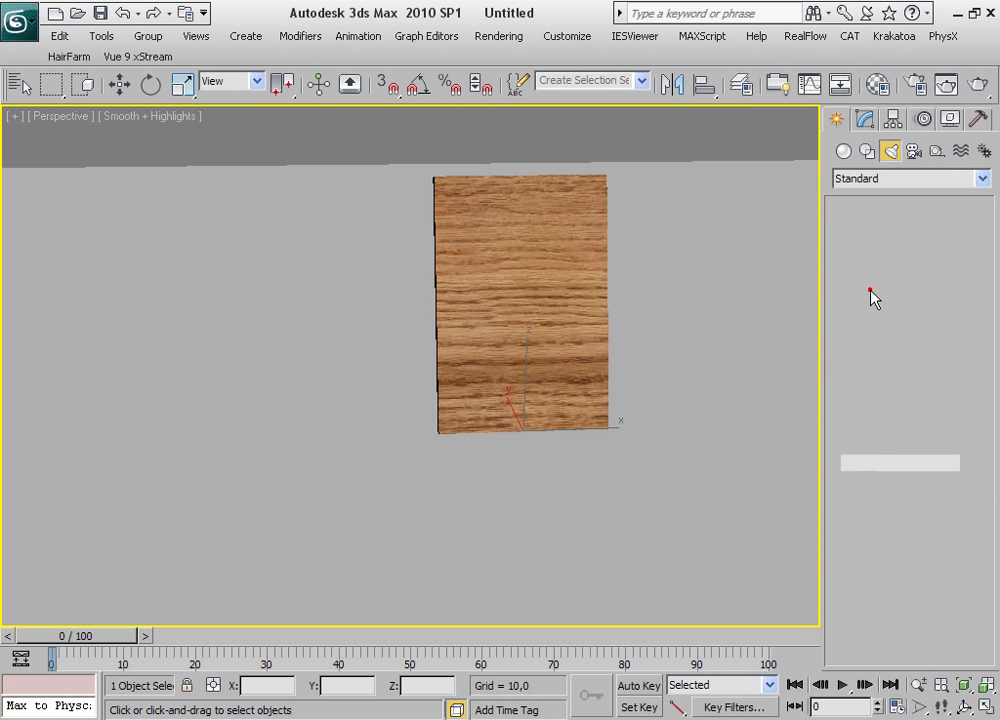
pyautogui.click(984, 705)
pyautogui.moveTo(288, 319); pyautogui.dragTo(308, 174, button='middle')
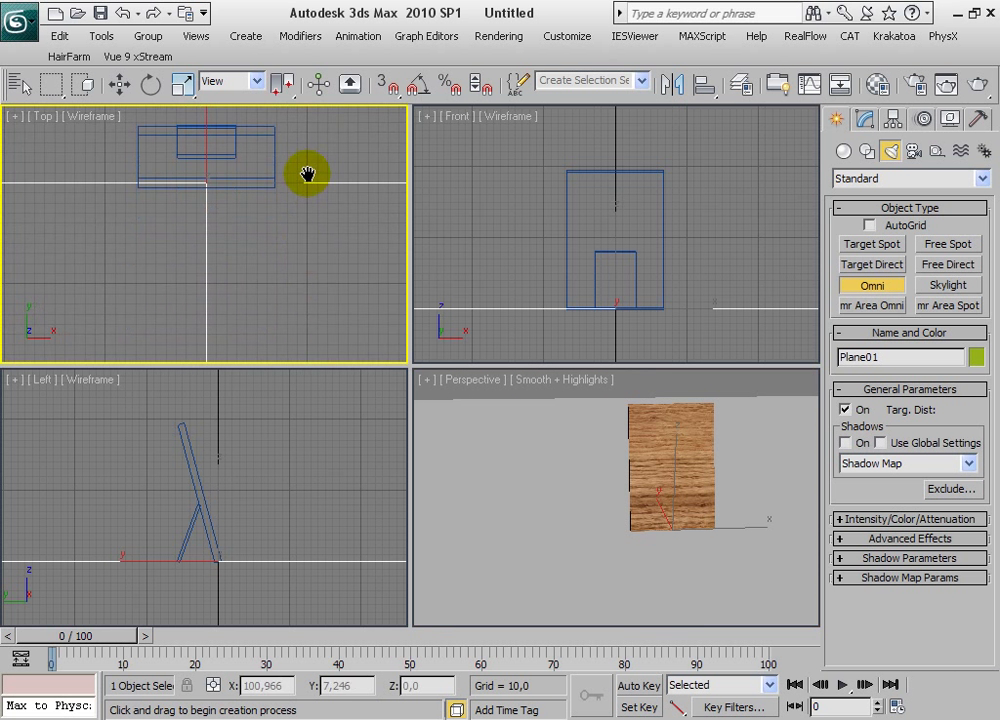
pyautogui.click(206, 180)
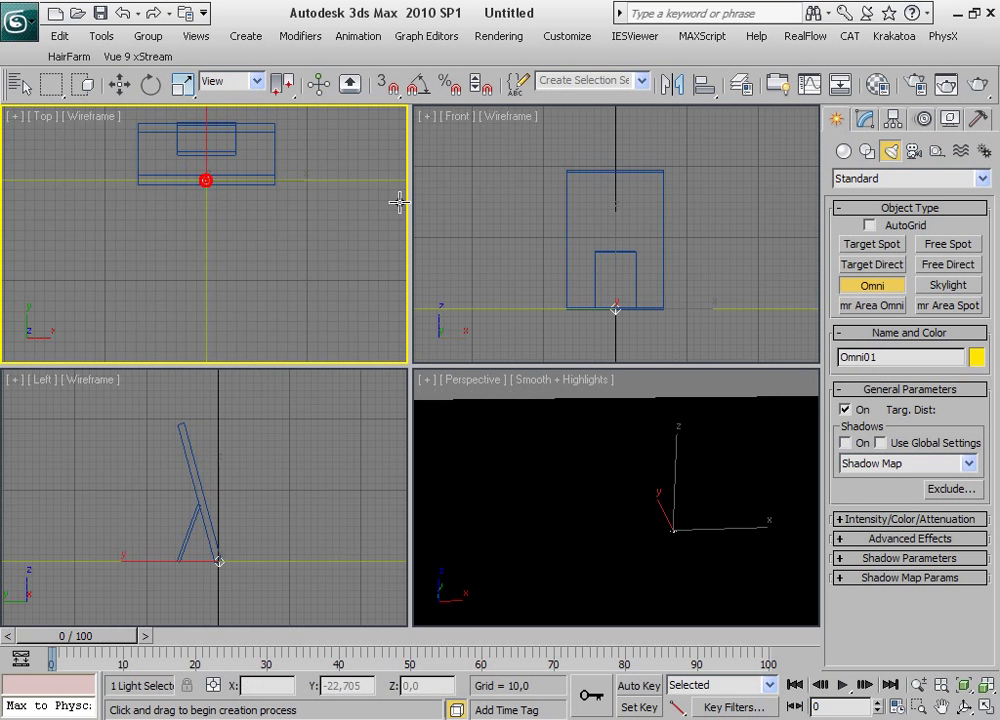
# Step: Move Omni01 up along Z to about 283.5 using the Front and Left viewports
pyautogui.click(115, 95)
pyautogui.moveTo(650, 236); pyautogui.dragTo(652, 263, button='middle')
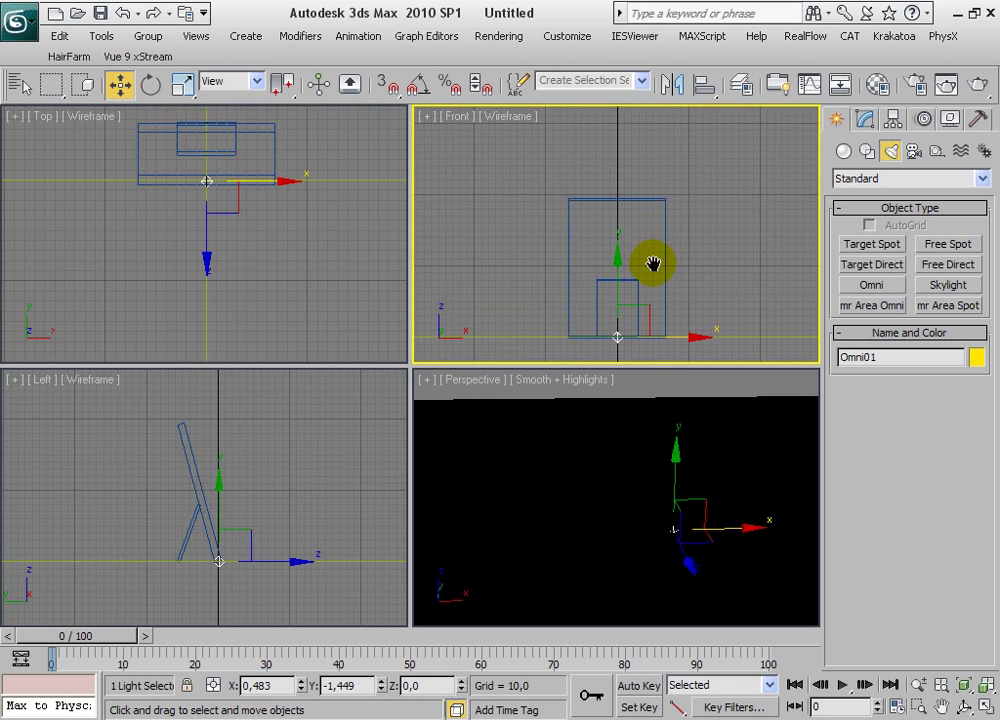
pyautogui.moveTo(618, 258); pyautogui.dragTo(605, 67)
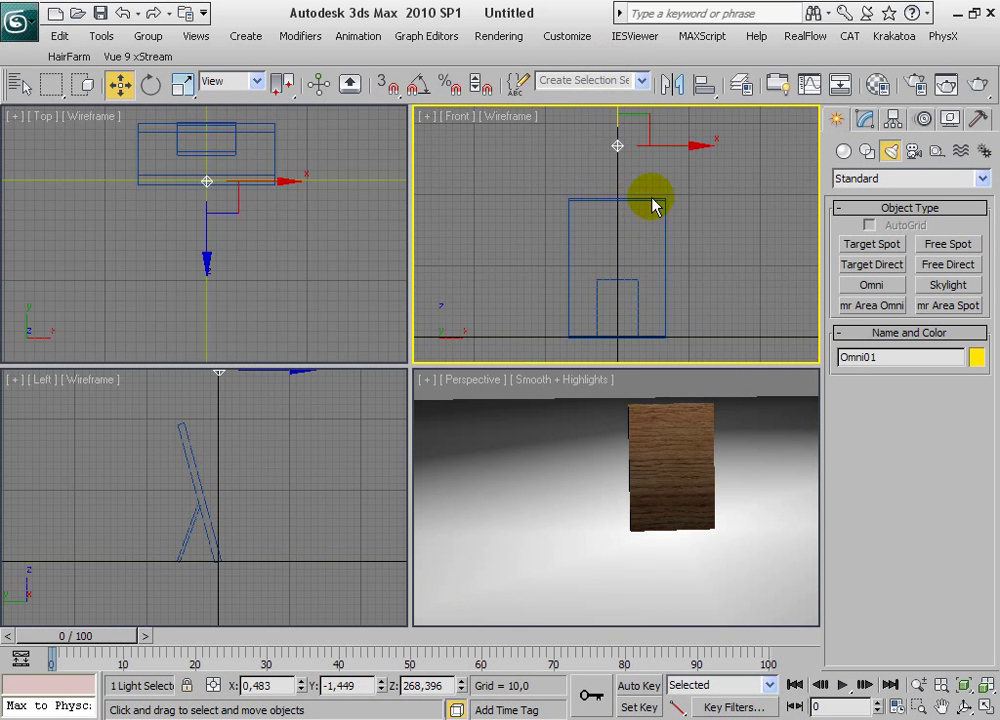
pyautogui.scroll(-2, 665, 258)
pyautogui.moveTo(257, 462); pyautogui.dragTo(239, 495, button='middle')
pyautogui.moveTo(239, 440); pyautogui.dragTo(350, 446)
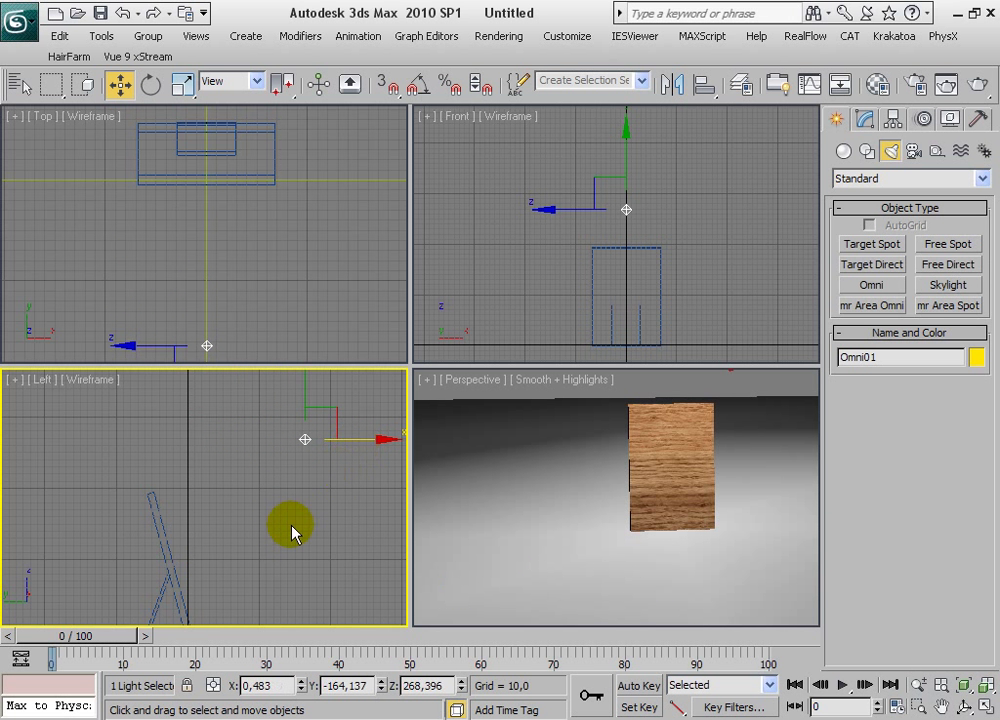
pyautogui.moveTo(292, 529); pyautogui.dragTo(280, 479, button='middle')
pyautogui.scroll(-2, 280, 483)
pyautogui.scroll(-1, 297, 502)
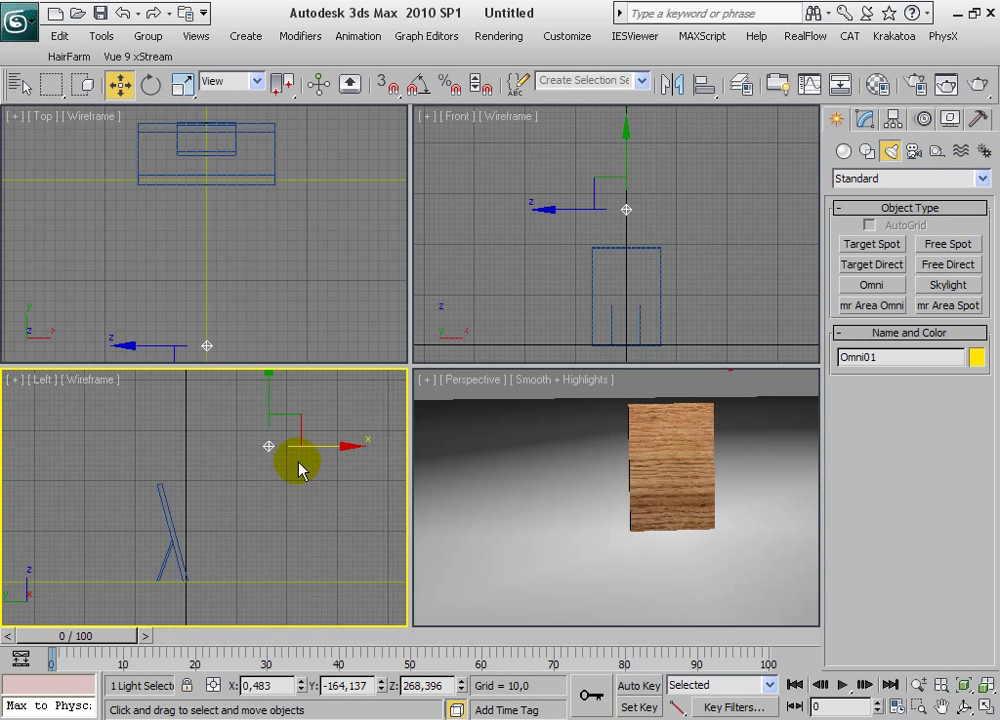
pyautogui.moveTo(268, 396); pyautogui.dragTo(268, 387)
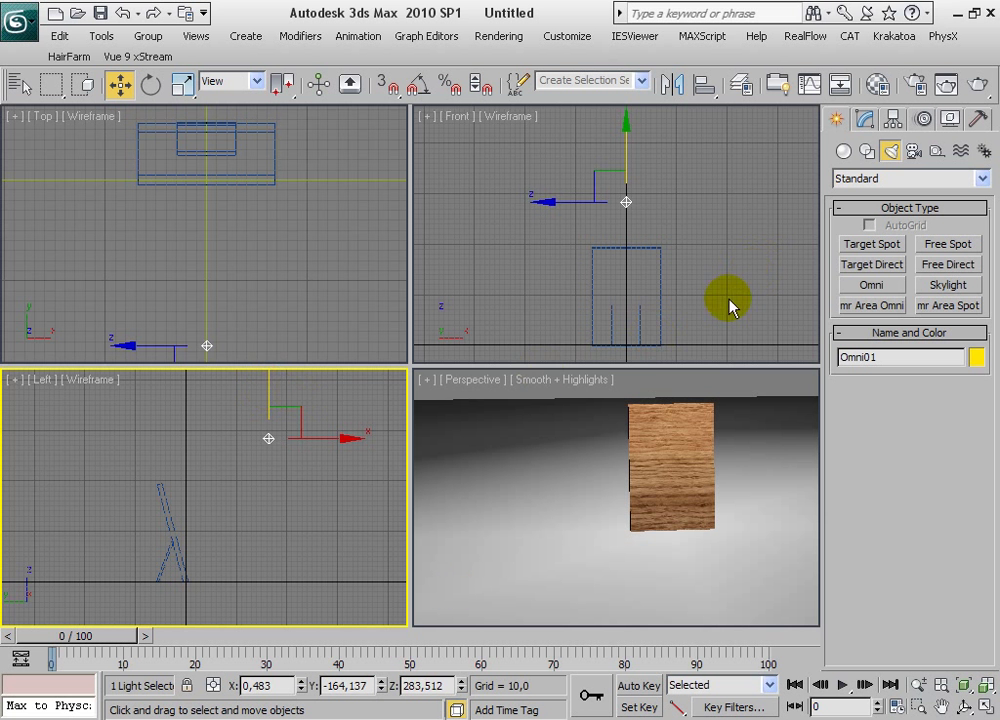
pyautogui.rightClick(537, 434)
pyautogui.moveTo(737, 484)
pyautogui.keyDown('alt'); pyautogui.mouseDown(button='middle')
pyautogui.moveTo(654, 510)
pyautogui.moveTo(725, 490)
pyautogui.moveTo(689, 505)
pyautogui.mouseUp(button='middle'); pyautogui.keyUp('alt')
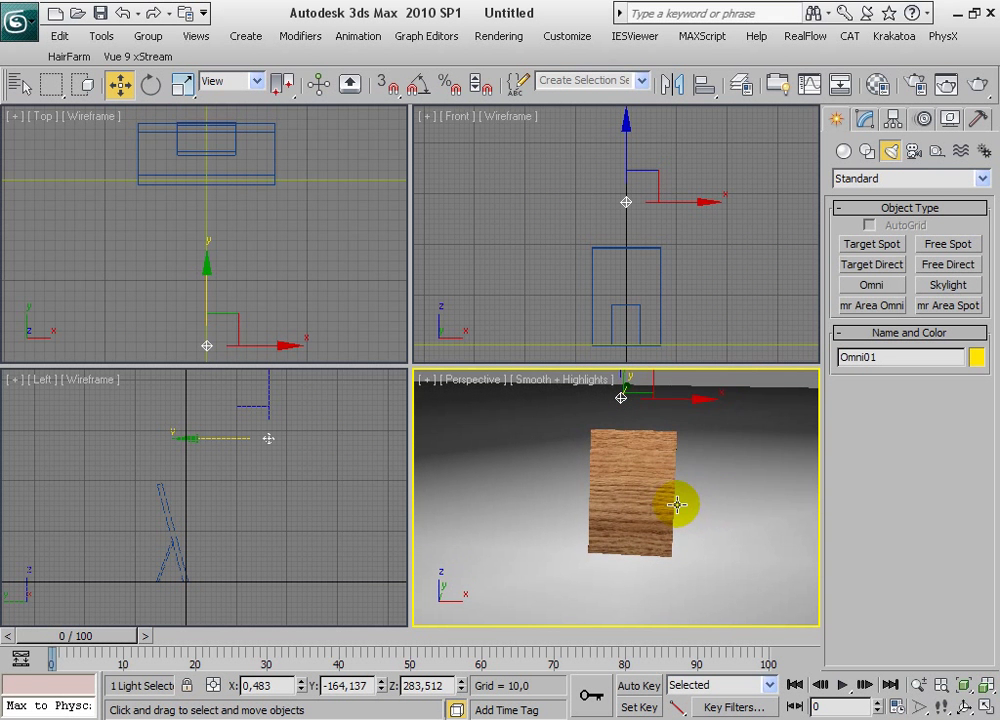
# Step: Turn on Shadows for Omni01 in the Modify panel and test-render the lit scene
pyautogui.click(946, 84)
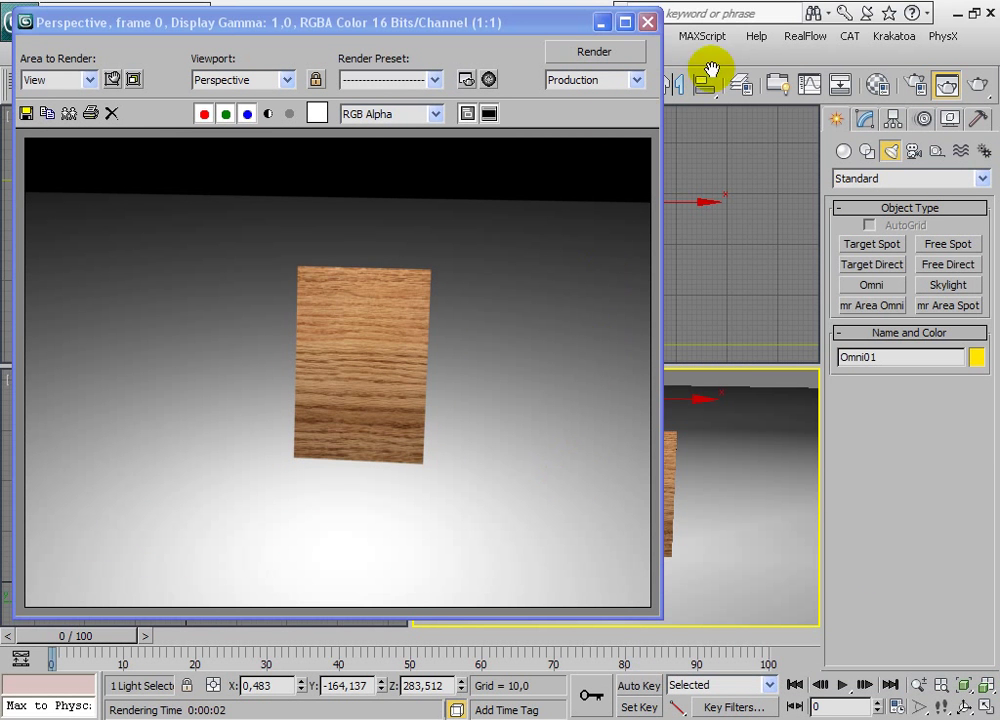
pyautogui.click(647, 21)
pyautogui.click(855, 121)
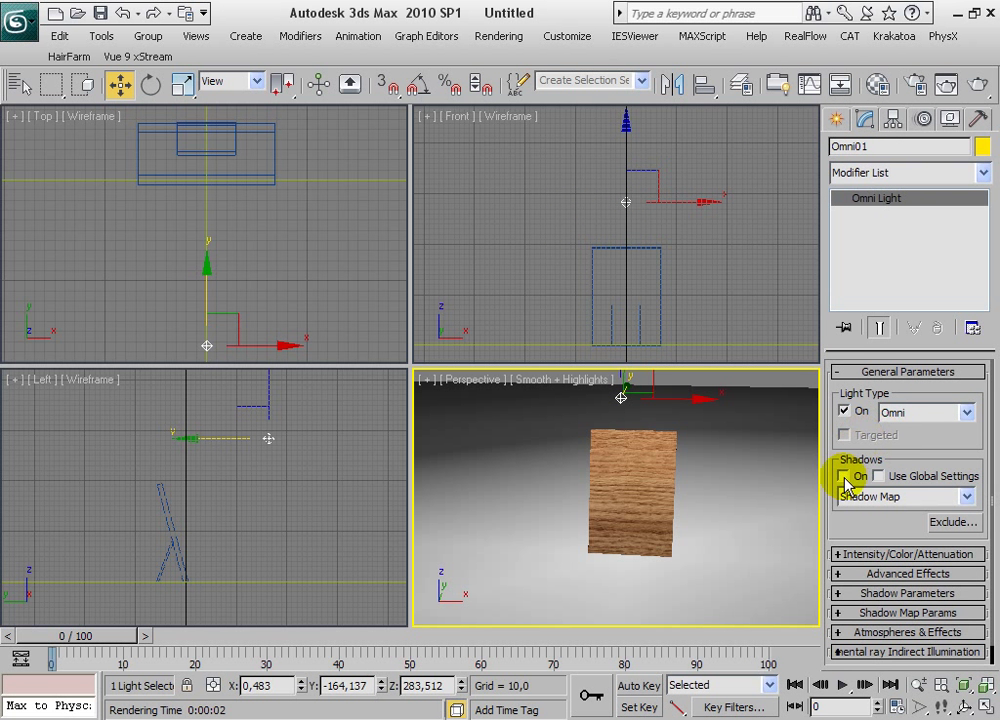
pyautogui.click(946, 84)
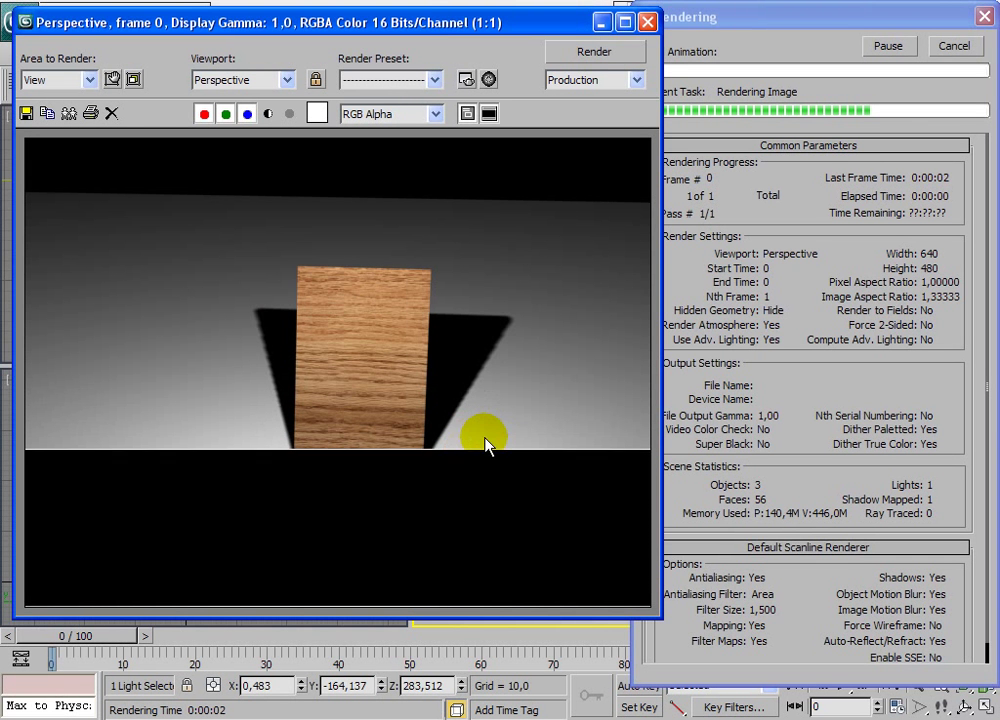
pyautogui.click(647, 23)
# Step: Render a maximized, angled Perspective view showing the board's shadow on the white floor
pyautogui.moveTo(501, 414)
pyautogui.keyDown('alt'); pyautogui.mouseDown(button='middle')
pyautogui.moveTo(632, 495)
pyautogui.moveTo(574, 484)
pyautogui.moveTo(614, 504)
pyautogui.moveTo(628, 497)
pyautogui.mouseUp(button='middle'); pyautogui.keyUp('alt')
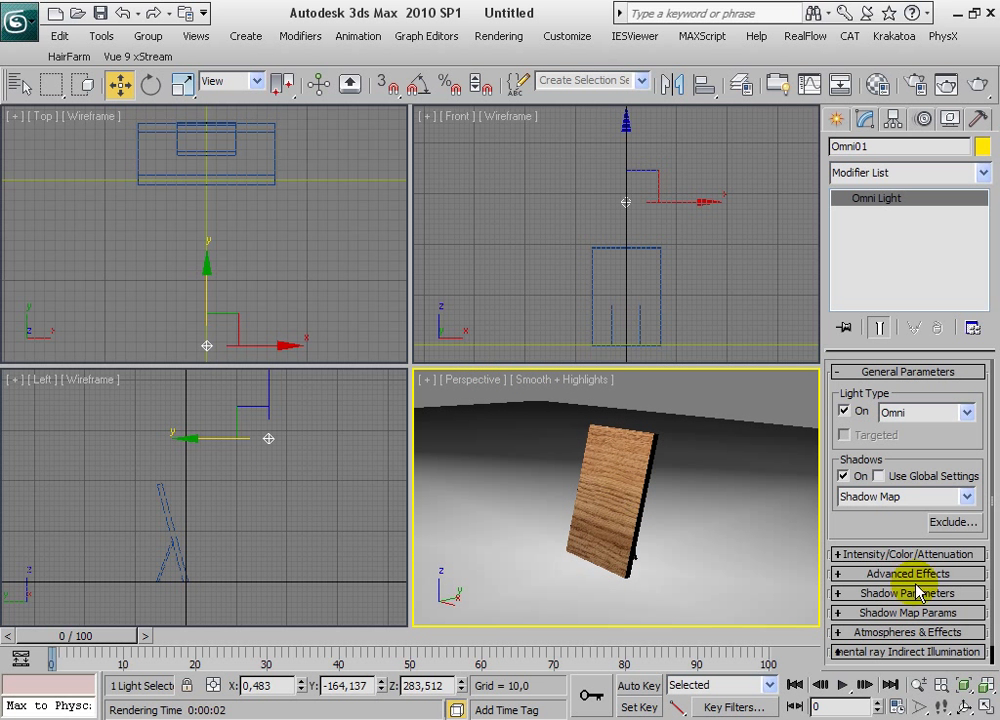
pyautogui.click(987, 707)
pyautogui.moveTo(388, 446); pyautogui.dragTo(391, 433, button='middle')
pyautogui.click(975, 84)
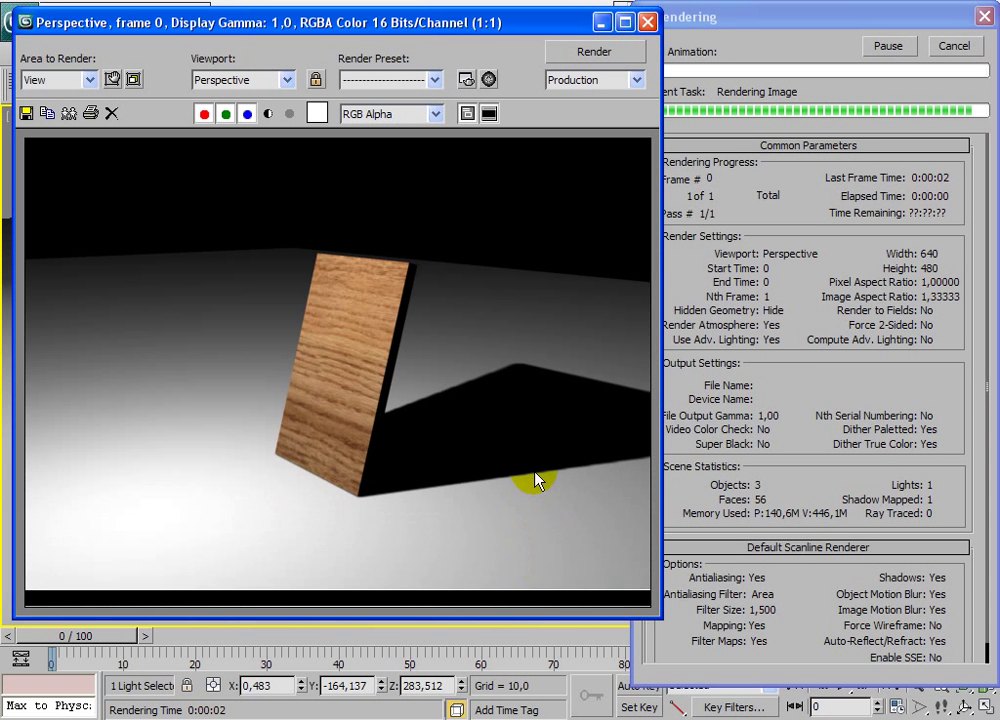
# Step: Set Omni01's shadow density to 0,5 in Shadow Parameters and test-render
pyautogui.click(647, 21)
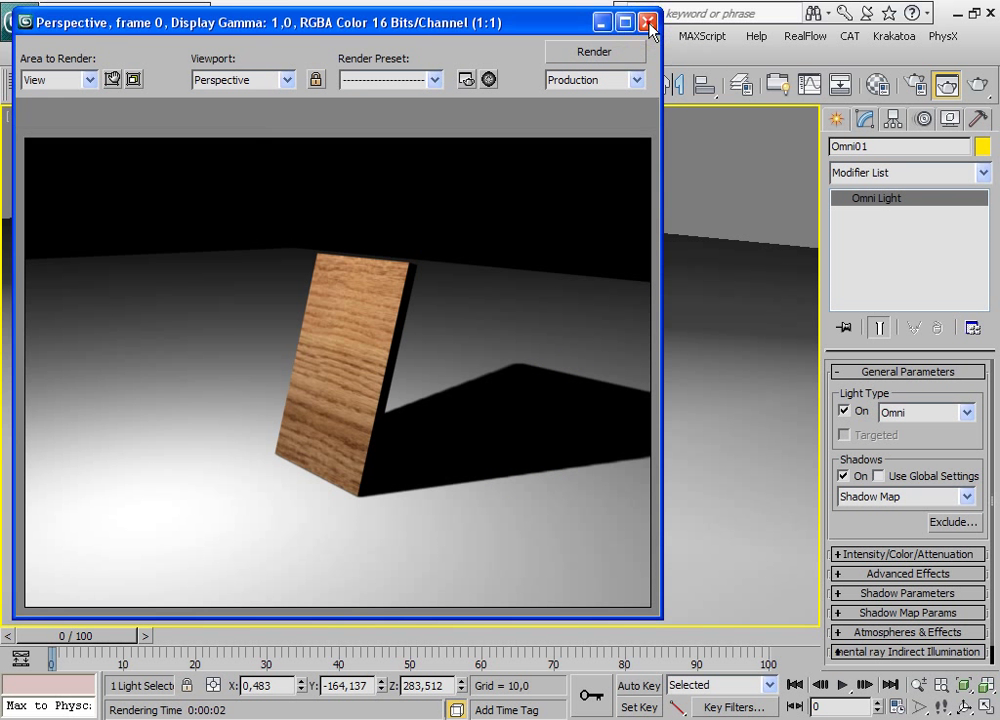
pyautogui.scroll(-1, 875, 516)
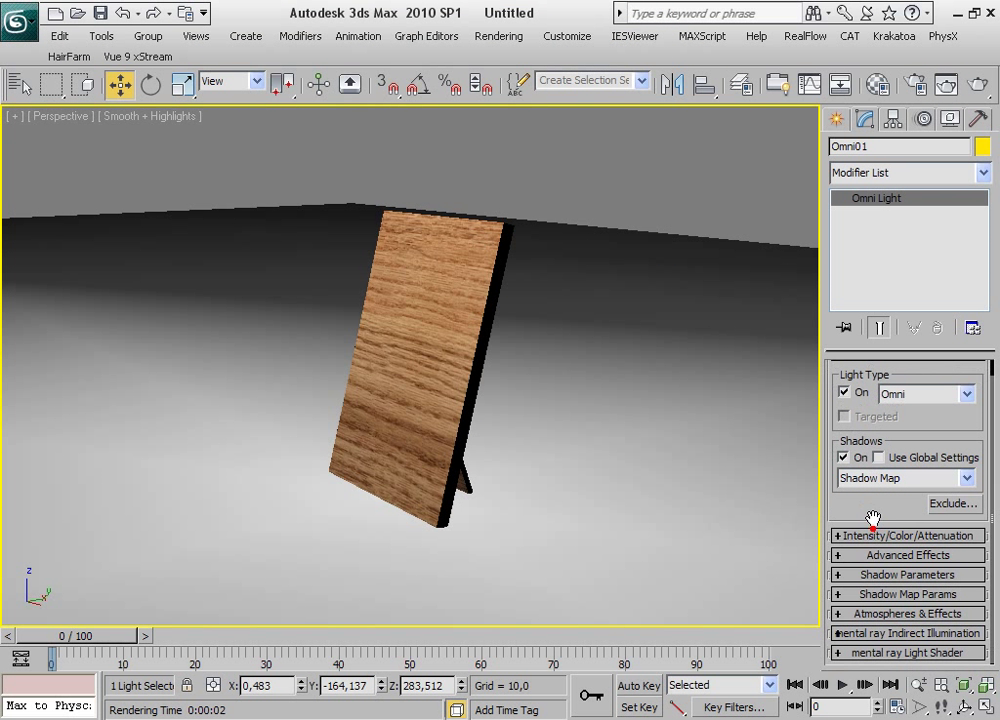
pyautogui.click(870, 578)
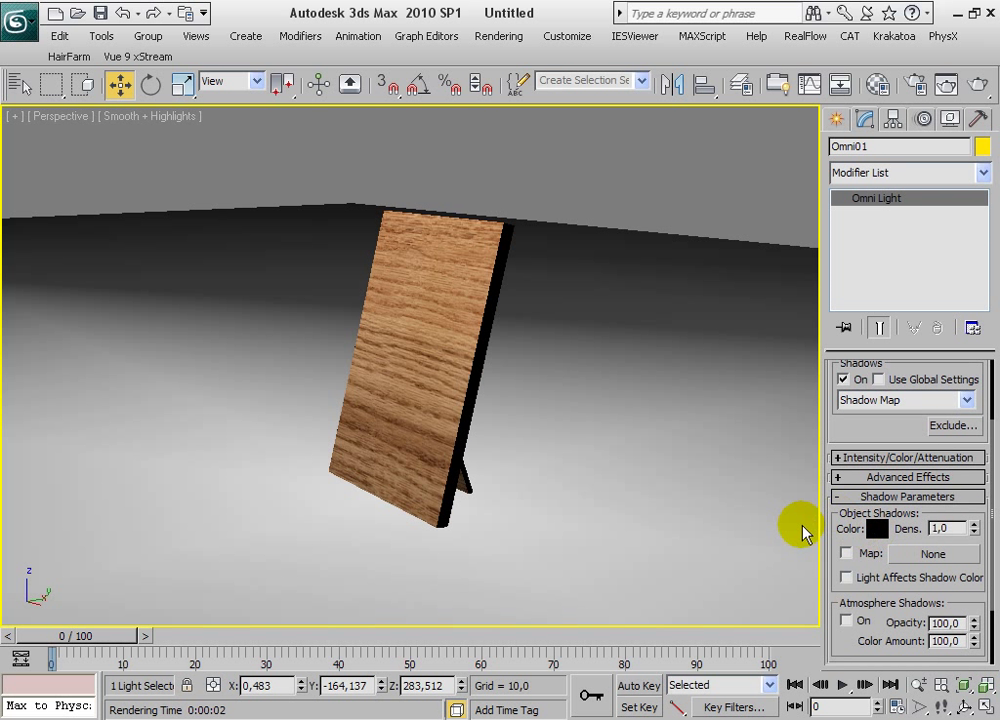
pyautogui.doubleClick(950, 528)
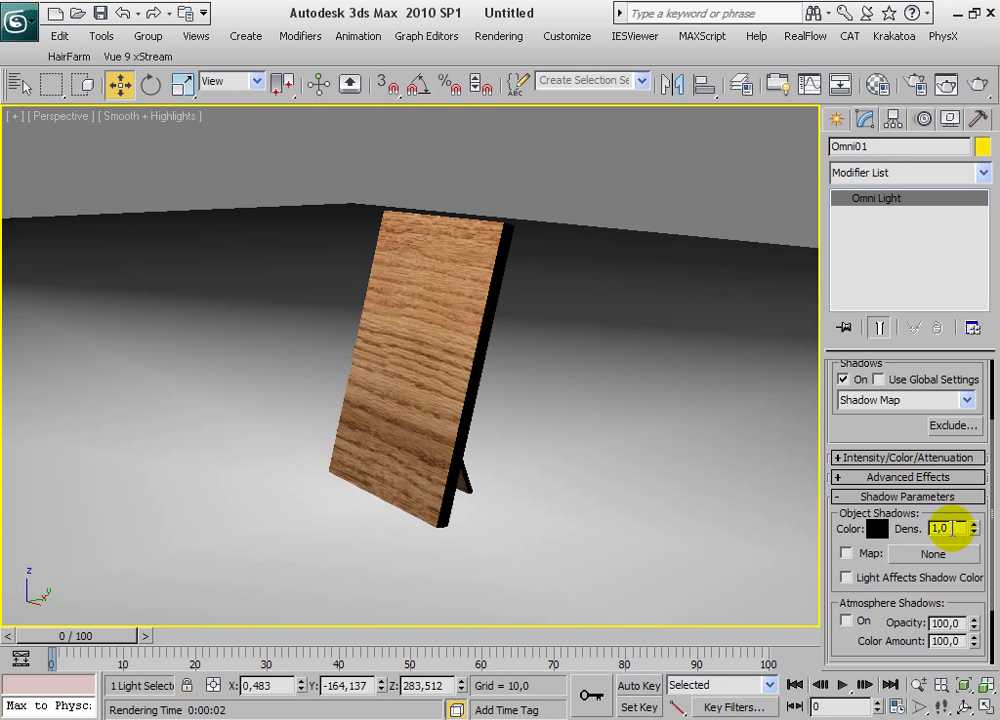
pyautogui.write('0,5')
pyautogui.press('Return')
pyautogui.click(946, 84)
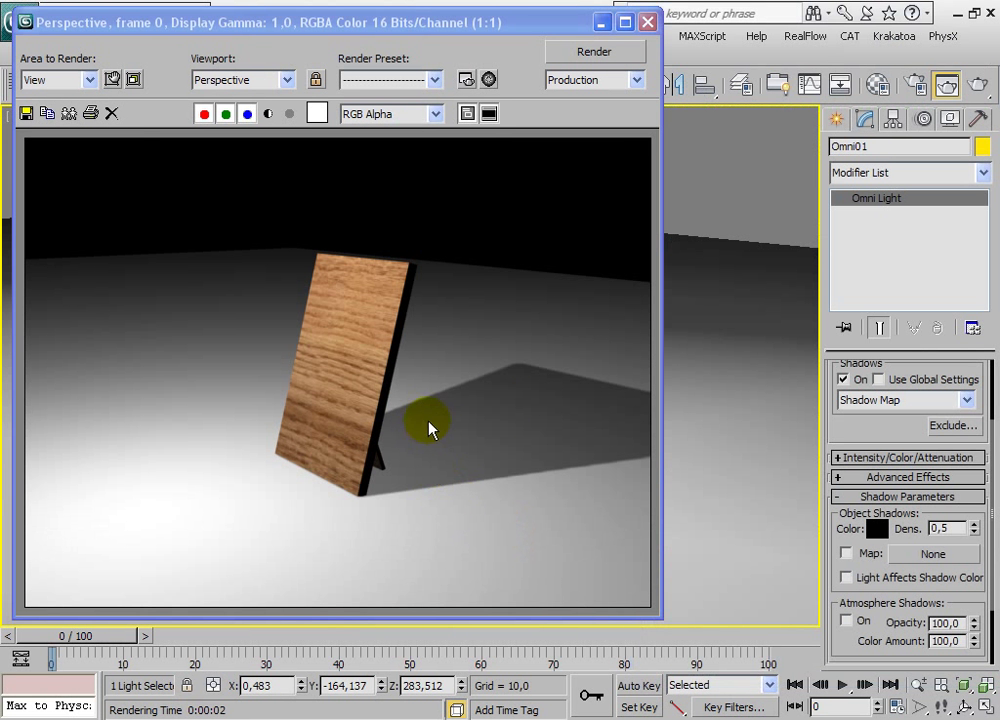
# Step: Lower the shadow density to 0,3 and render again to compare
pyautogui.click(647, 21)
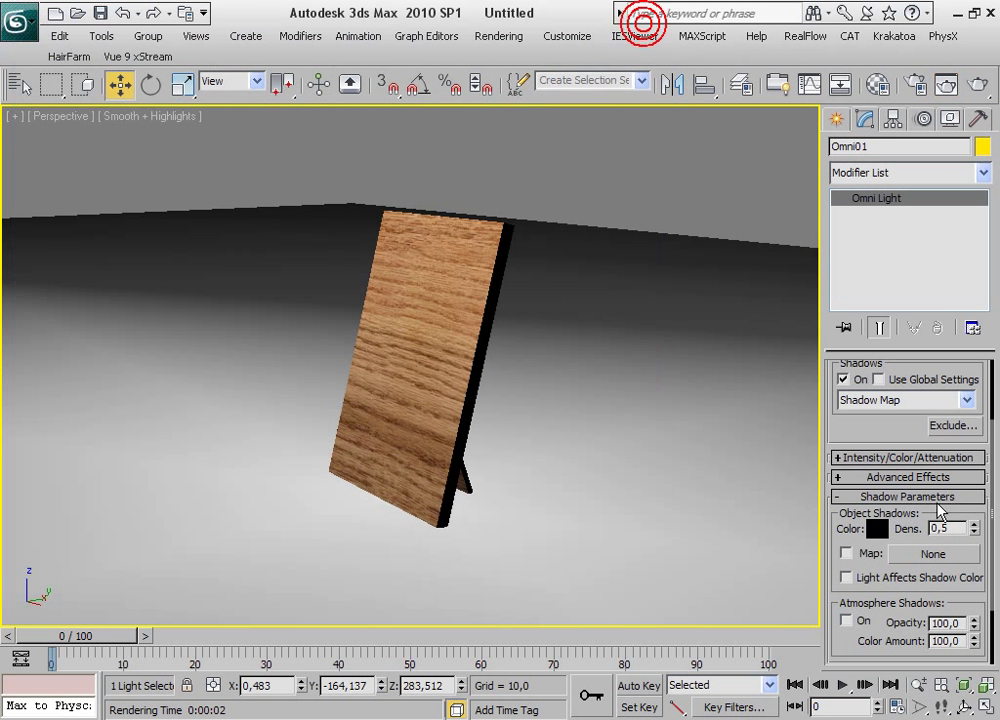
pyautogui.doubleClick(945, 528)
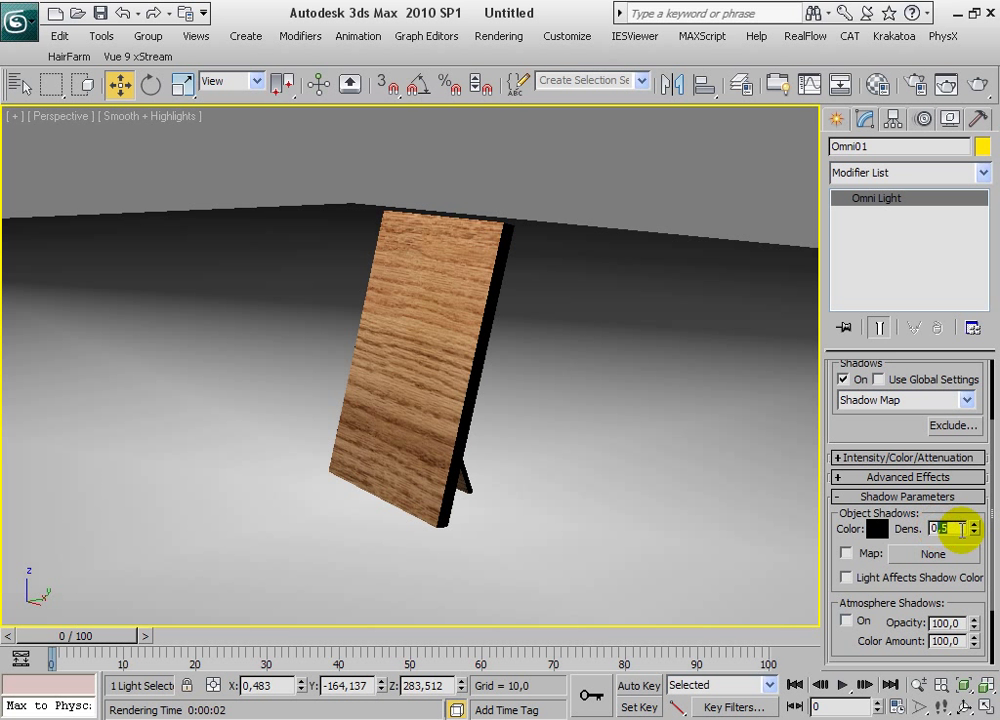
pyautogui.write('0,3')
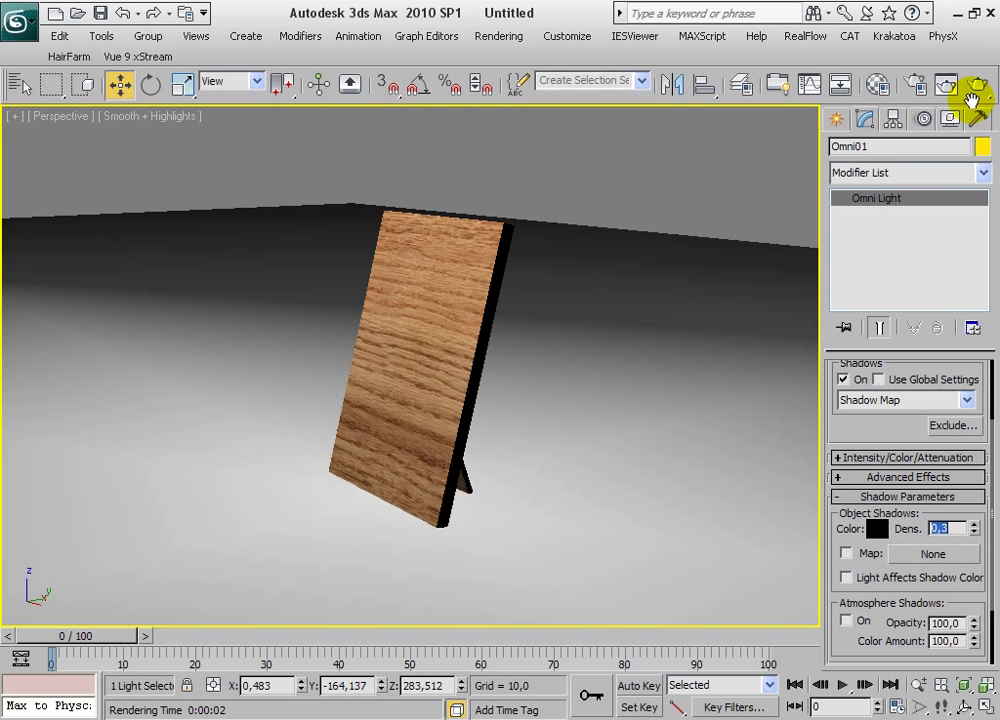
pyautogui.click(978, 88)
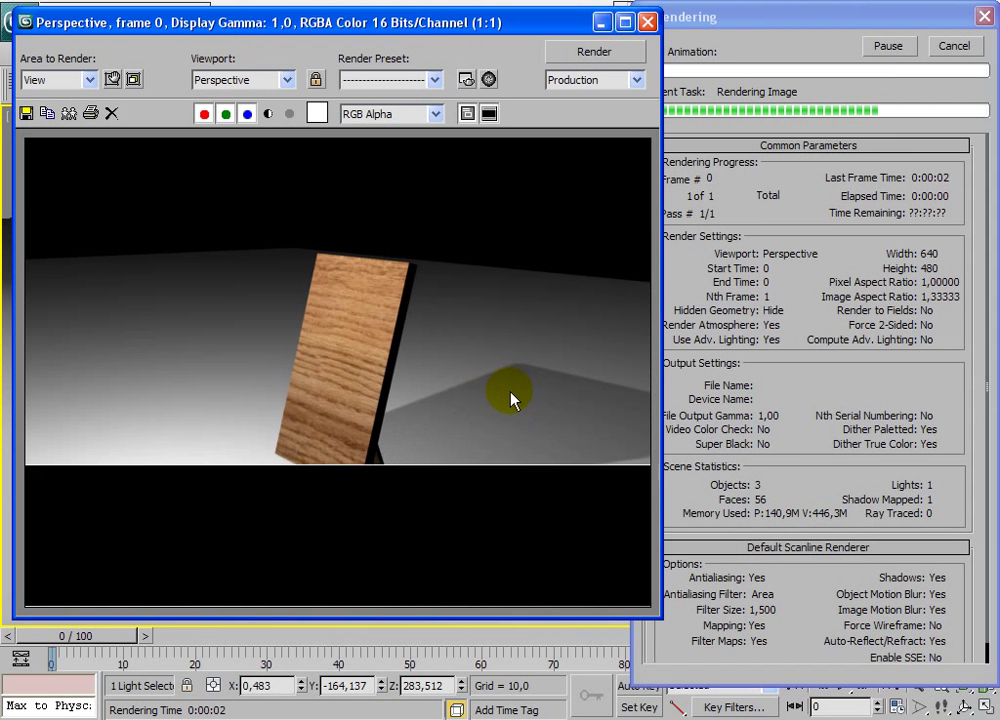
pyautogui.click(647, 22)
# Step: Orbit the Perspective view to face the wood board straight on
pyautogui.moveTo(405, 466)
pyautogui.keyDown('alt'); pyautogui.mouseDown(button='middle')
pyautogui.moveTo(411, 453)
pyautogui.moveTo(426, 458)
pyautogui.moveTo(352, 461)
pyautogui.mouseUp(button='middle'); pyautogui.keyUp('alt')
pyautogui.moveTo(240, 402)
pyautogui.keyDown('alt'); pyautogui.mouseDown(button='middle')
pyautogui.moveTo(333, 420)
pyautogui.moveTo(301, 435)
pyautogui.mouseUp(button='middle'); pyautogui.keyUp('alt')
pyautogui.moveTo(161, 397)
pyautogui.mouseDown(button='middle')
pyautogui.moveTo(462, 384)
pyautogui.moveTo(338, 387)
pyautogui.moveTo(373, 368)
pyautogui.moveTo(408, 373)
pyautogui.moveTo(328, 386)
pyautogui.moveTo(375, 371)
pyautogui.moveTo(476, 373)
pyautogui.moveTo(353, 377)
pyautogui.moveTo(411, 391)
pyautogui.moveTo(424, 384)
pyautogui.moveTo(316, 399)
pyautogui.moveTo(357, 373)
pyautogui.moveTo(357, 402)
pyautogui.moveTo(402, 384)
pyautogui.moveTo(422, 397)
pyautogui.mouseUp(button='middle')
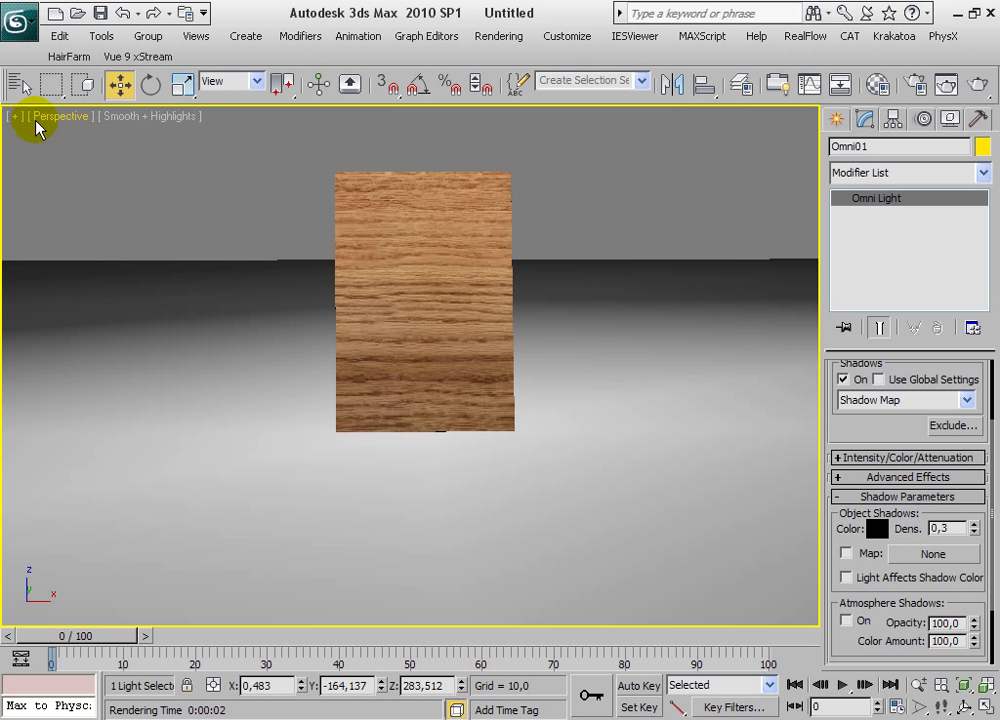
# Step: Create Camera01 from an oblique Perspective view of Box01 with Ctrl+C, then restore four views
pyautogui.moveTo(400, 320)
pyautogui.keyDown('alt'); pyautogui.mouseDown(button='middle')
pyautogui.moveTo(401, 330)
pyautogui.moveTo(413, 323)
pyautogui.moveTo(400, 342)
pyautogui.mouseUp(button='middle'); pyautogui.keyUp('alt')
pyautogui.click(406, 299)
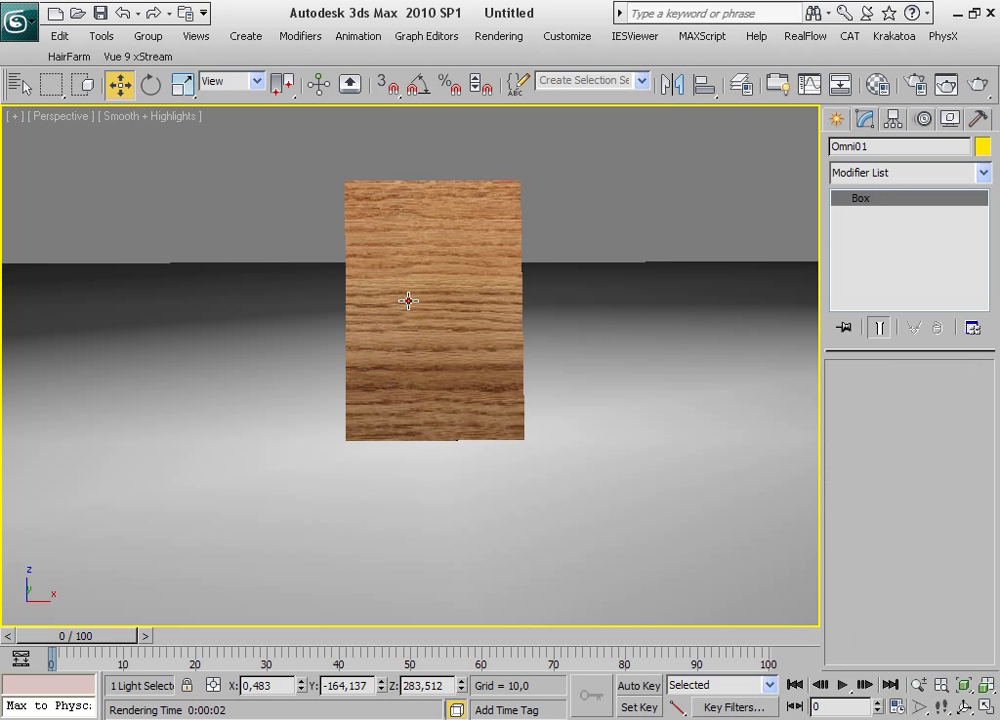
pyautogui.click(381, 354)
pyautogui.moveTo(381, 354)
pyautogui.keyDown('alt'); pyautogui.mouseDown(button='middle')
pyautogui.moveTo(404, 364)
pyautogui.moveTo(453, 359)
pyautogui.moveTo(469, 379)
pyautogui.moveTo(487, 379)
pyautogui.moveTo(446, 379)
pyautogui.moveTo(420, 408)
pyautogui.moveTo(382, 418)
pyautogui.mouseUp(button='middle'); pyautogui.keyUp('alt')
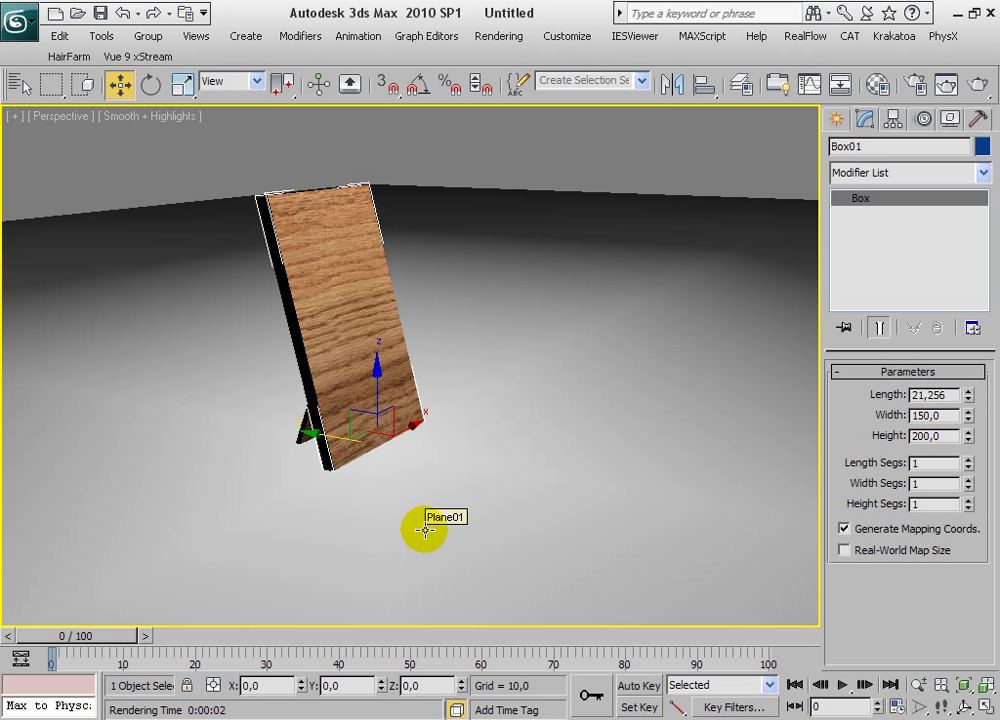
pyautogui.hotkey('ctrl', 'c')
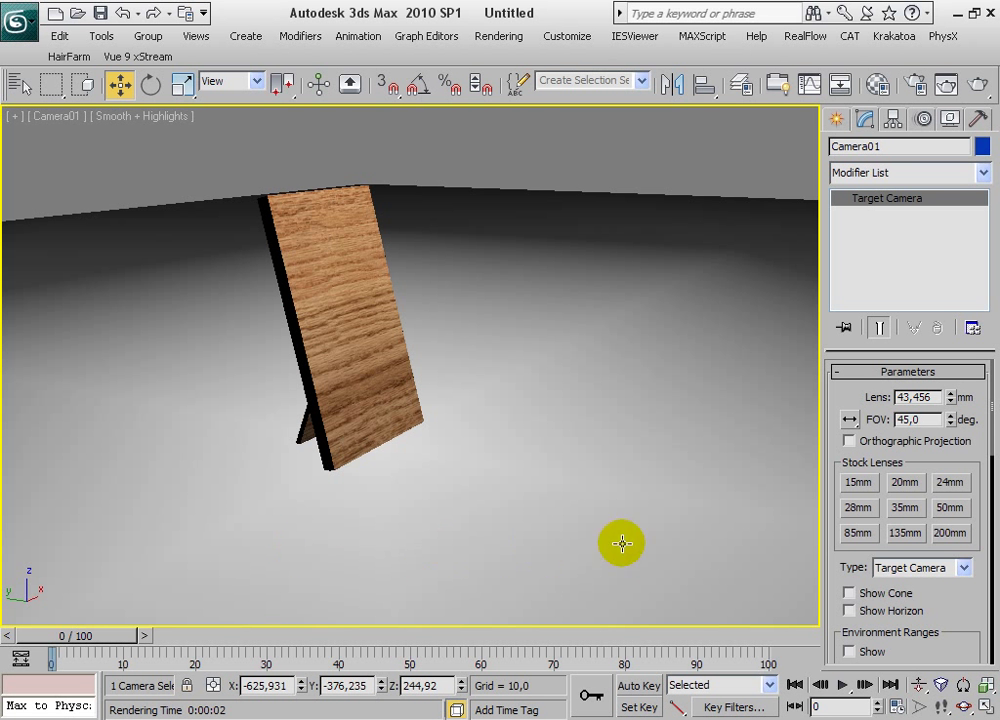
pyautogui.click(987, 707)
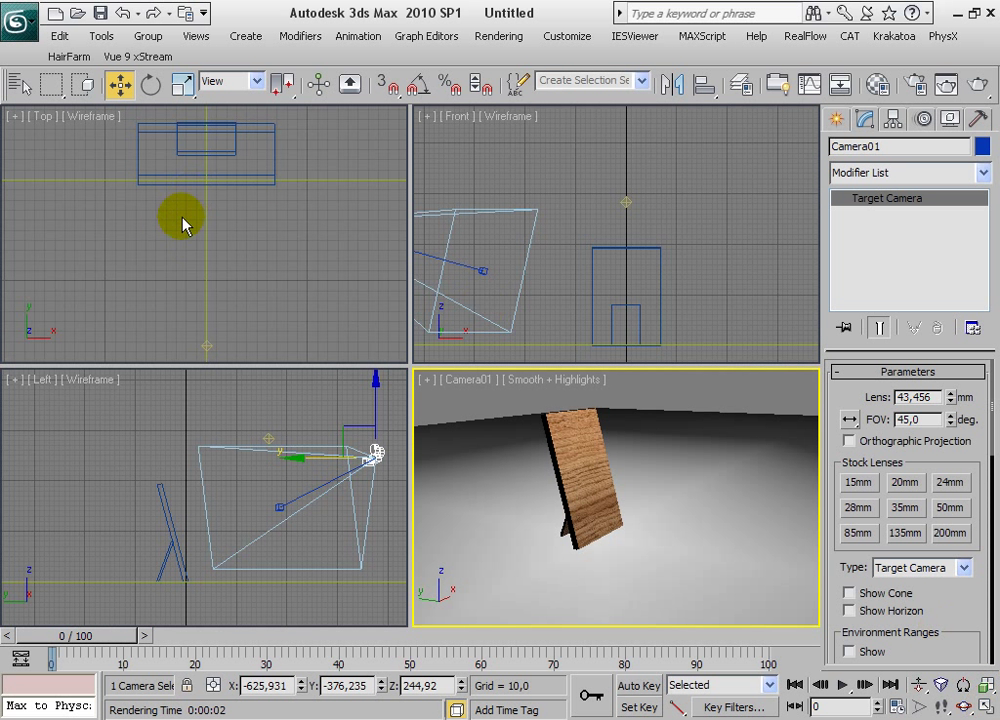
# Step: With Auto Key on, move Camera01 to a new Top-view position at frame 100, then scrub back
pyautogui.moveTo(283, 246); pyautogui.dragTo(261, 175, button='middle')
pyautogui.scroll(-5, 230, 205)
pyautogui.moveTo(223, 259)
pyautogui.mouseDown(button='middle')
pyautogui.moveTo(216, 290)
pyautogui.moveTo(208, 248)
pyautogui.mouseUp(button='middle')
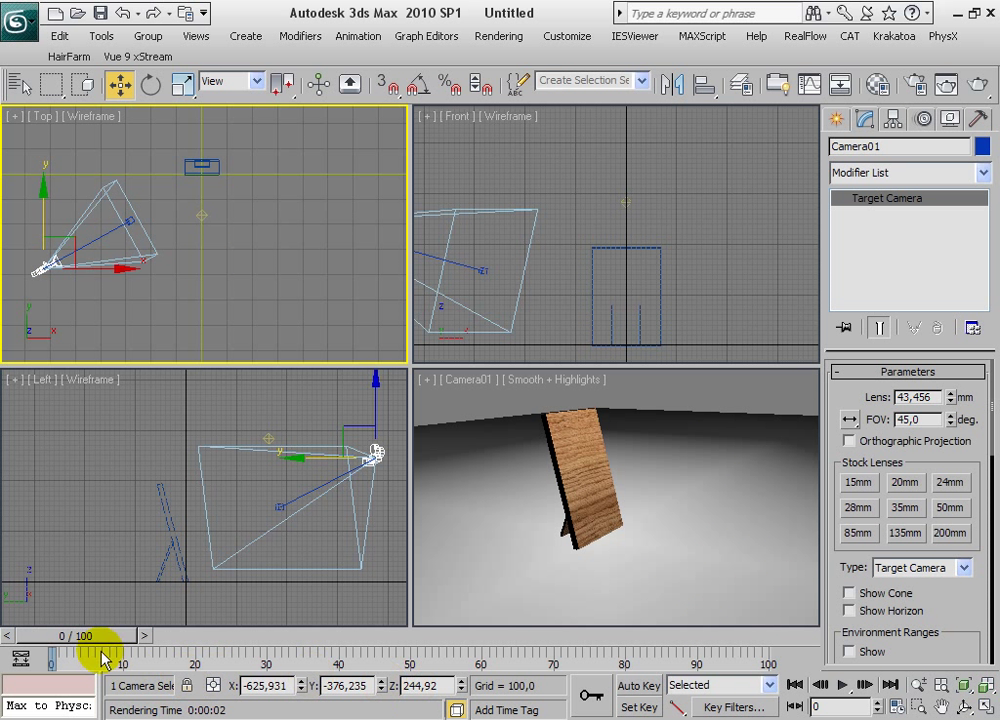
pyautogui.click(641, 691)
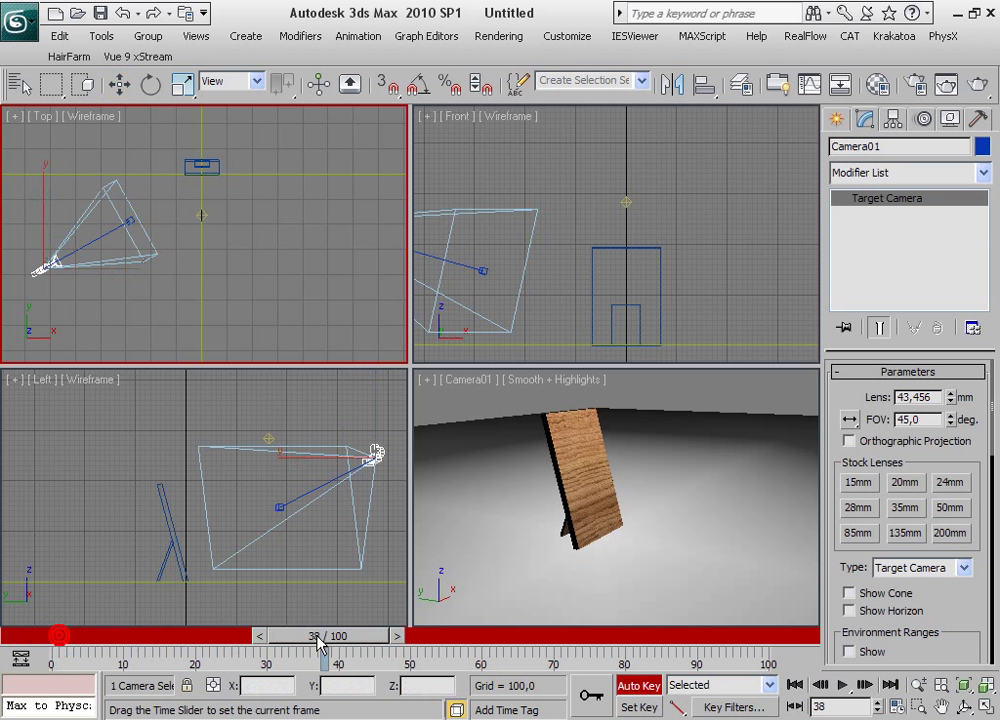
pyautogui.moveTo(62, 642); pyautogui.dragTo(748, 645)
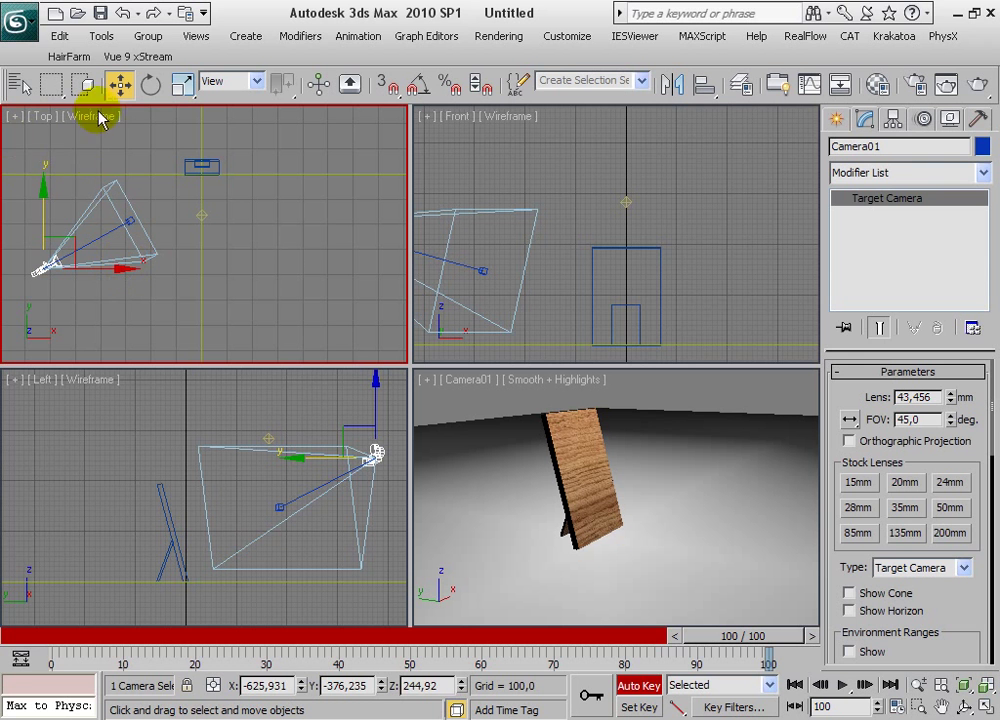
pyautogui.moveTo(56, 239)
pyautogui.mouseDown()
pyautogui.moveTo(192, 276)
pyautogui.moveTo(347, 279)
pyautogui.mouseUp()
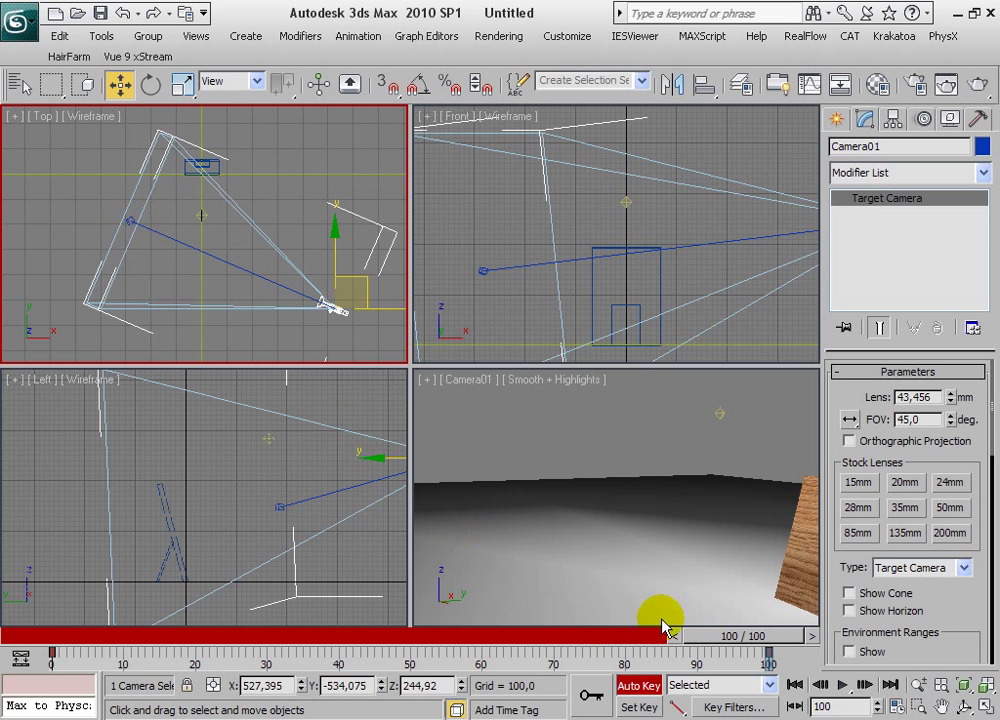
pyautogui.moveTo(745, 637)
pyautogui.mouseDown()
pyautogui.moveTo(98, 641)
pyautogui.moveTo(670, 636)
pyautogui.moveTo(288, 652)
pyautogui.moveTo(82, 645)
pyautogui.mouseUp()
pyautogui.press('w')
pyautogui.click(212, 641)
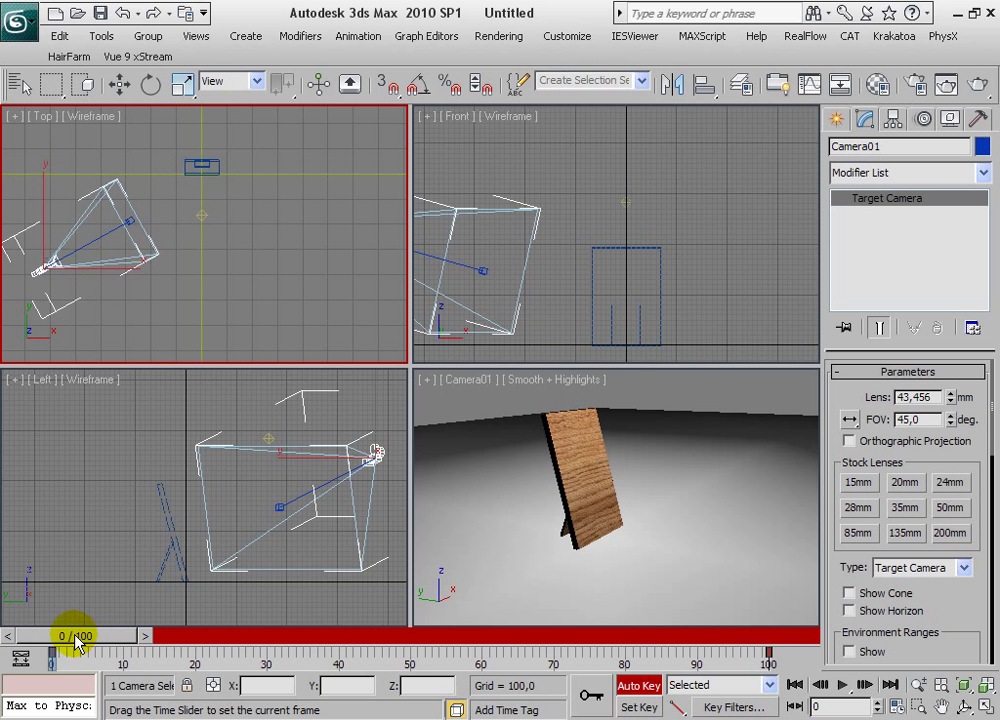
# Step: Move Camera01.Target onto the board's face at X 4,2, Y 22,45, Z 91,482
pyautogui.press('w')
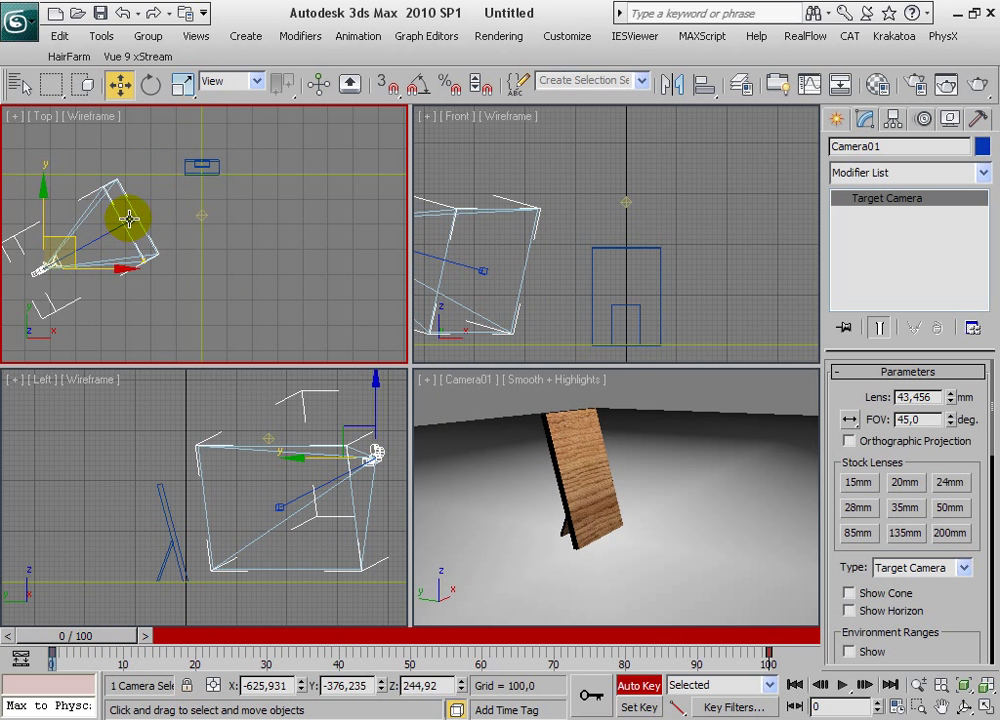
pyautogui.click(129, 219)
pyautogui.moveTo(156, 204); pyautogui.dragTo(223, 138)
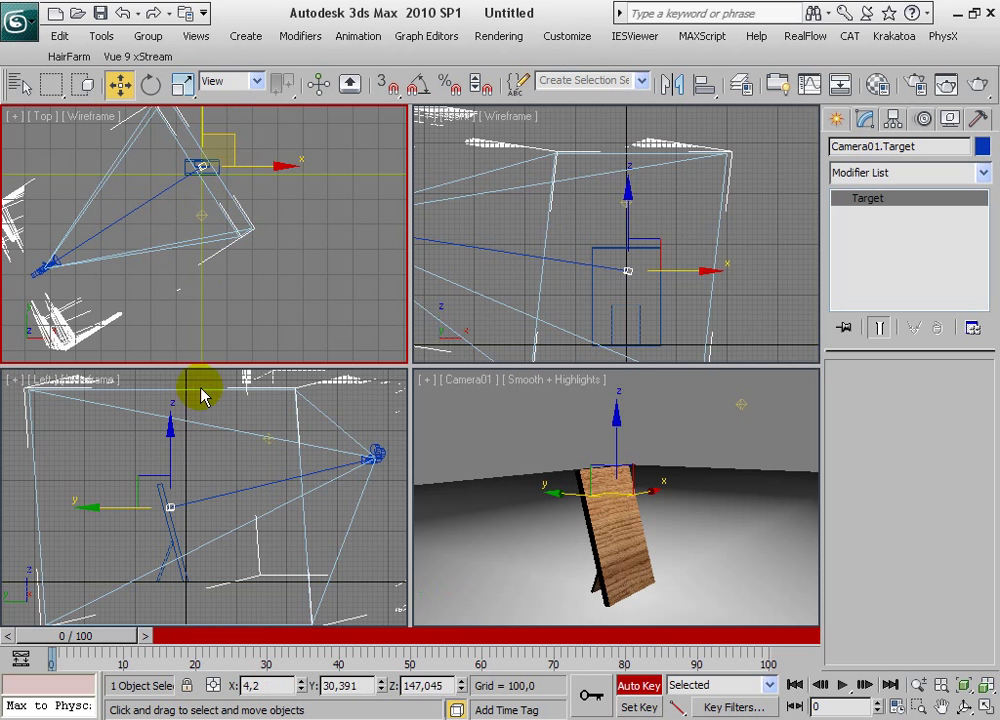
pyautogui.click(170, 431)
pyautogui.moveTo(170, 431)
pyautogui.mouseDown()
pyautogui.moveTo(193, 542)
pyautogui.moveTo(196, 513)
pyautogui.mouseUp()
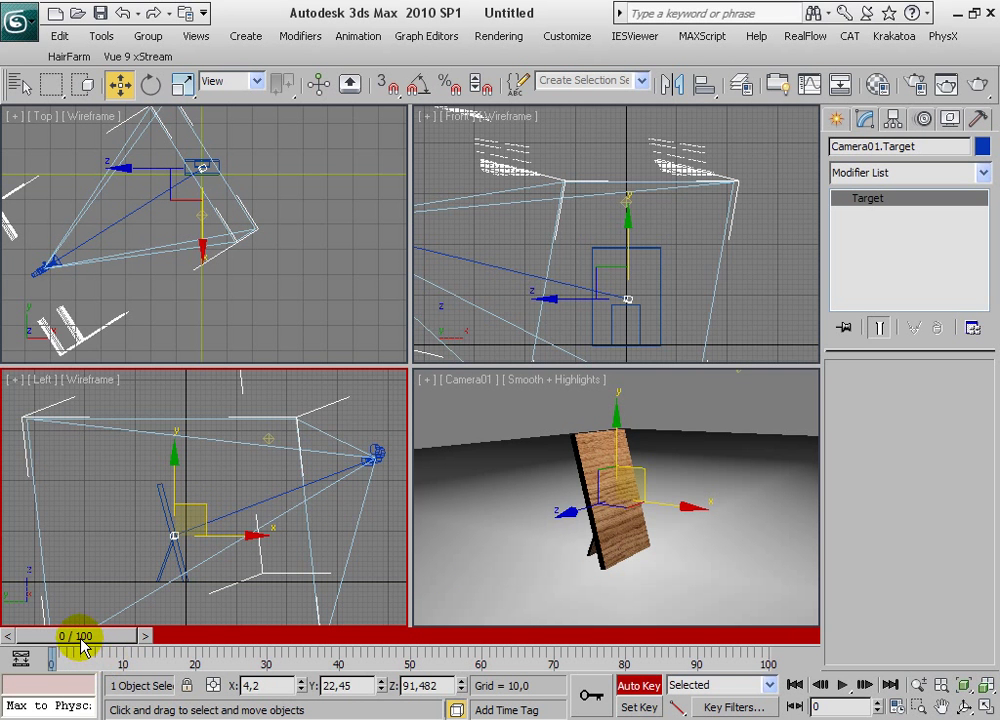
# Step: Scrub the timeline to preview the camera move, then turn off Auto Key
pyautogui.moveTo(81, 640); pyautogui.dragTo(766, 660)
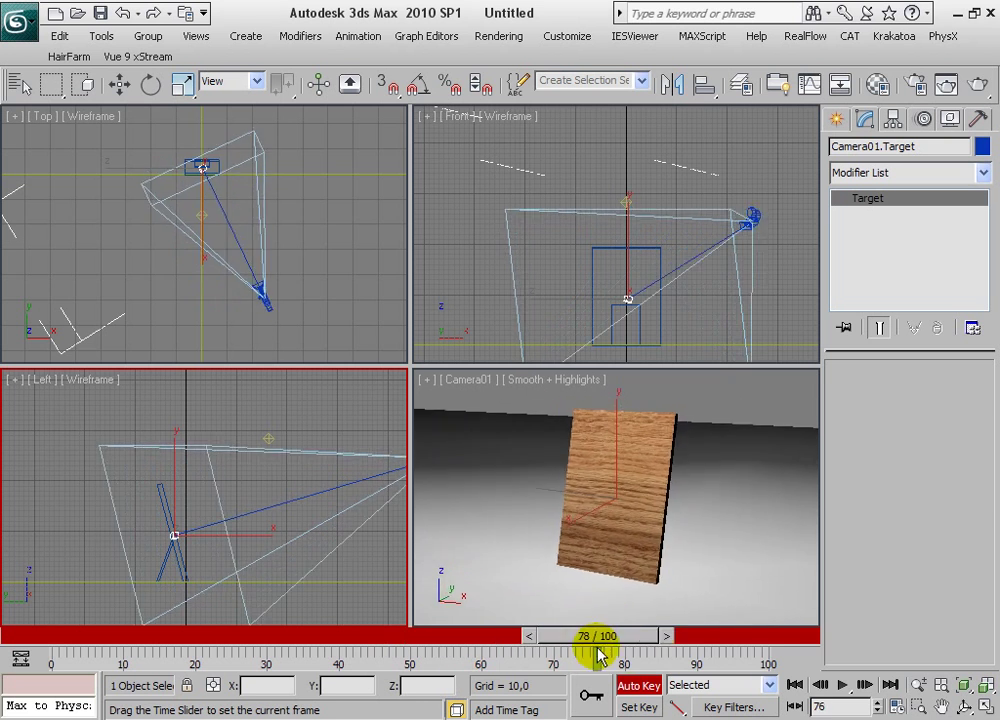
pyautogui.press('w')
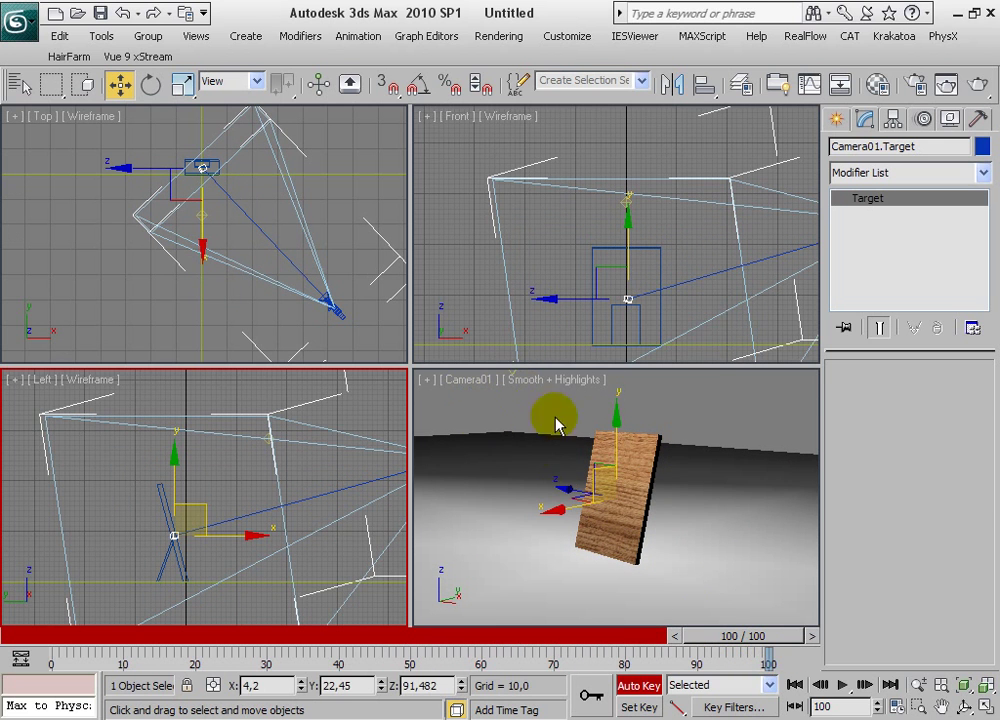
pyautogui.moveTo(766, 635)
pyautogui.mouseDown()
pyautogui.moveTo(100, 646)
pyautogui.moveTo(797, 658)
pyautogui.moveTo(390, 672)
pyautogui.moveTo(100, 661)
pyautogui.moveTo(703, 660)
pyautogui.moveTo(808, 642)
pyautogui.moveTo(100, 631)
pyautogui.moveTo(130, 650)
pyautogui.moveTo(45, 652)
pyautogui.mouseUp()
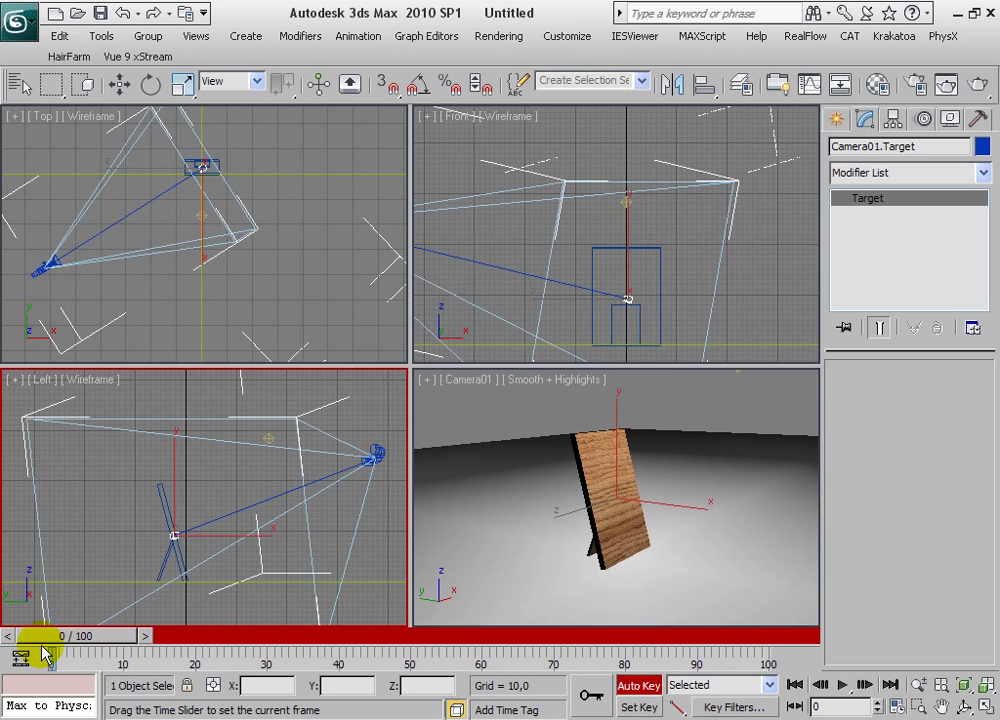
pyautogui.press('w')
pyautogui.click(639, 686)
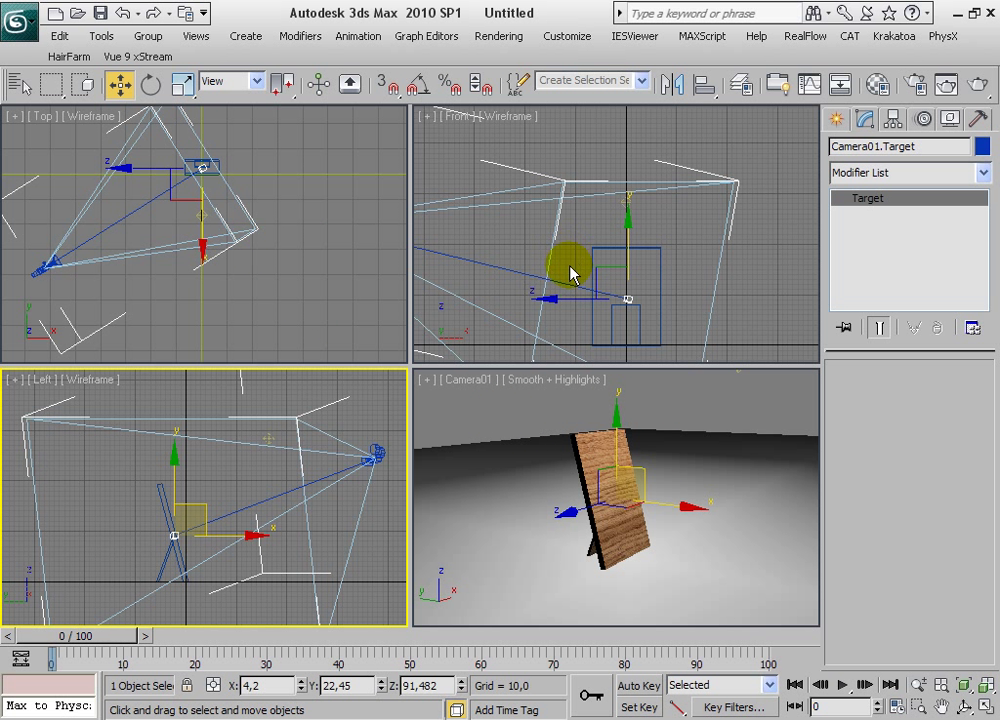
# Step: Maximize the Front viewport and pan to centre the board
pyautogui.rightClick(742, 300)
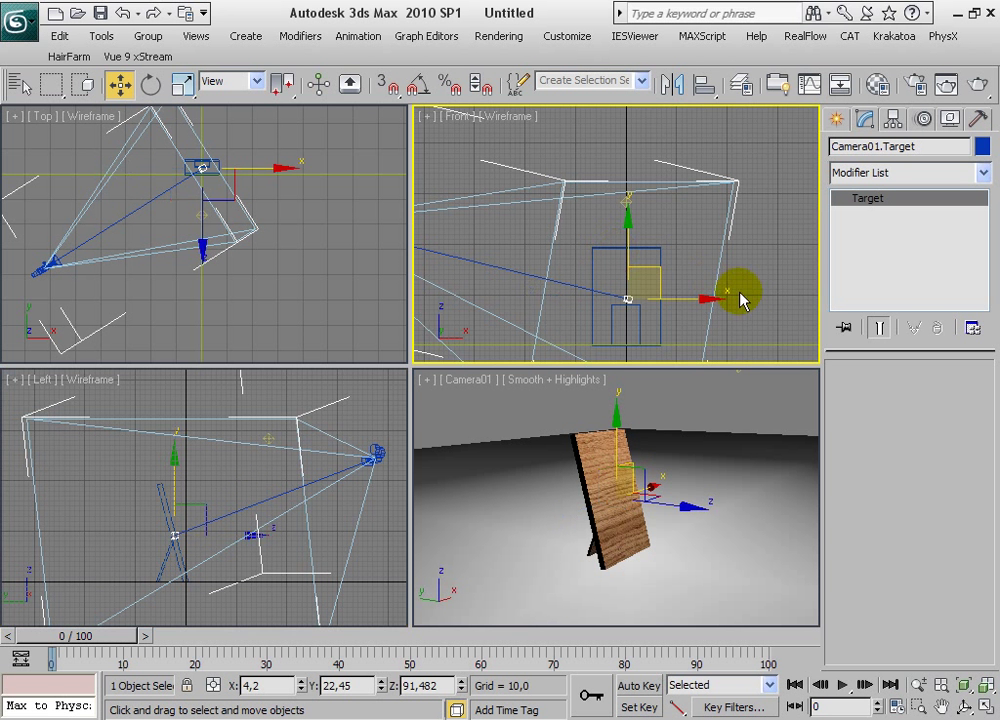
pyautogui.moveTo(760, 297); pyautogui.dragTo(761, 239, button='middle')
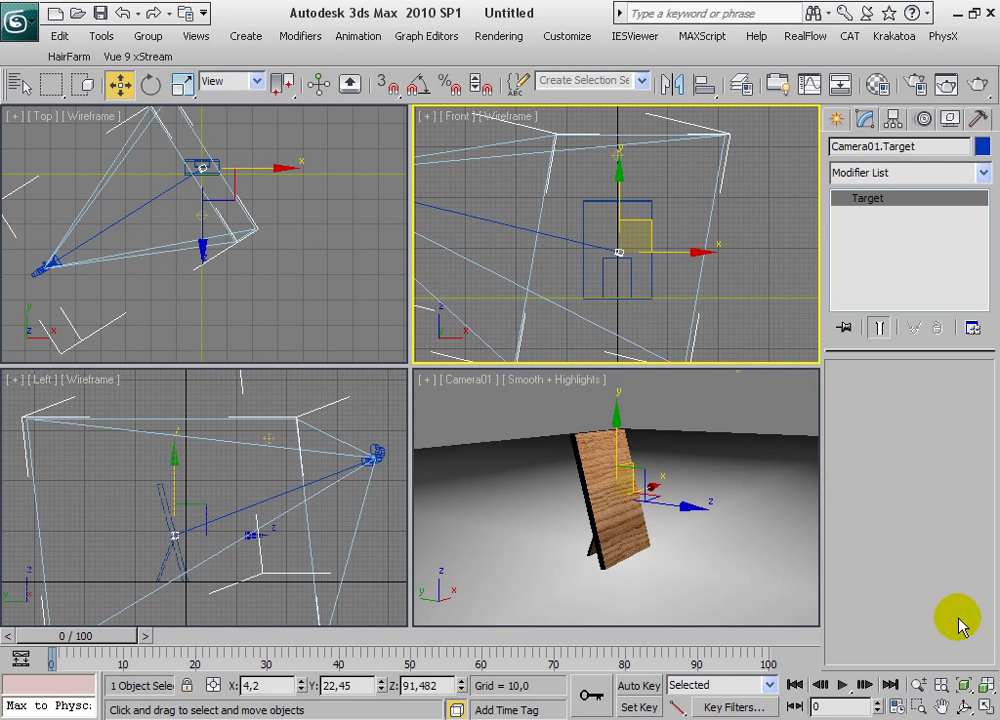
pyautogui.click(985, 708)
pyautogui.moveTo(518, 395); pyautogui.dragTo(534, 346, button='middle')
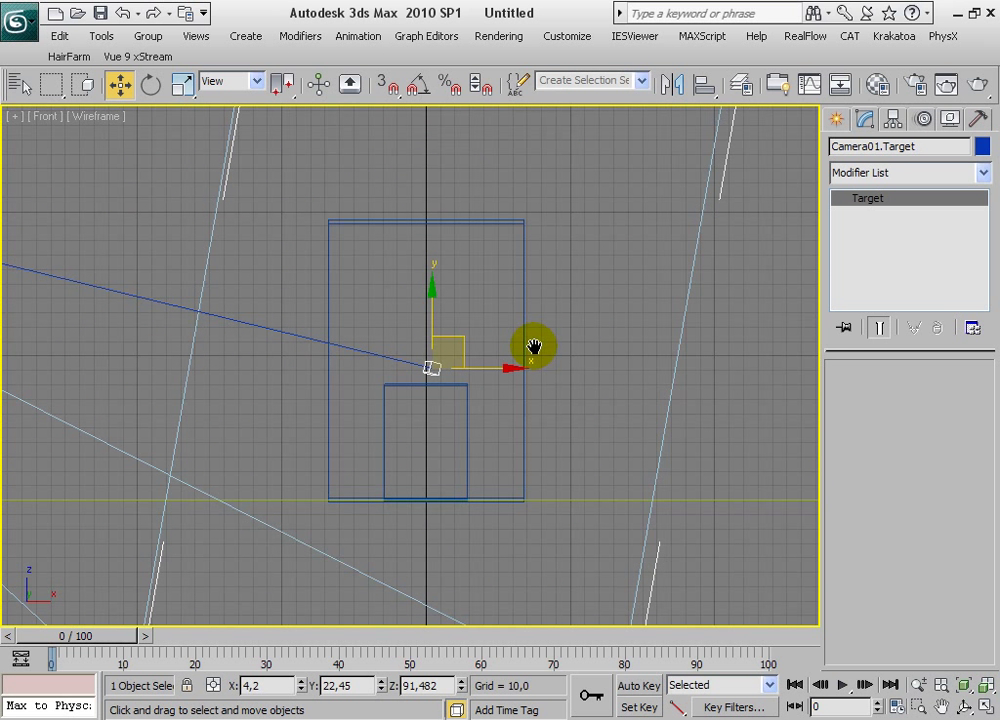
# Step: Switch the maximized viewport to Bottom, then Back, and pan to centre the board
pyautogui.click(40, 116)
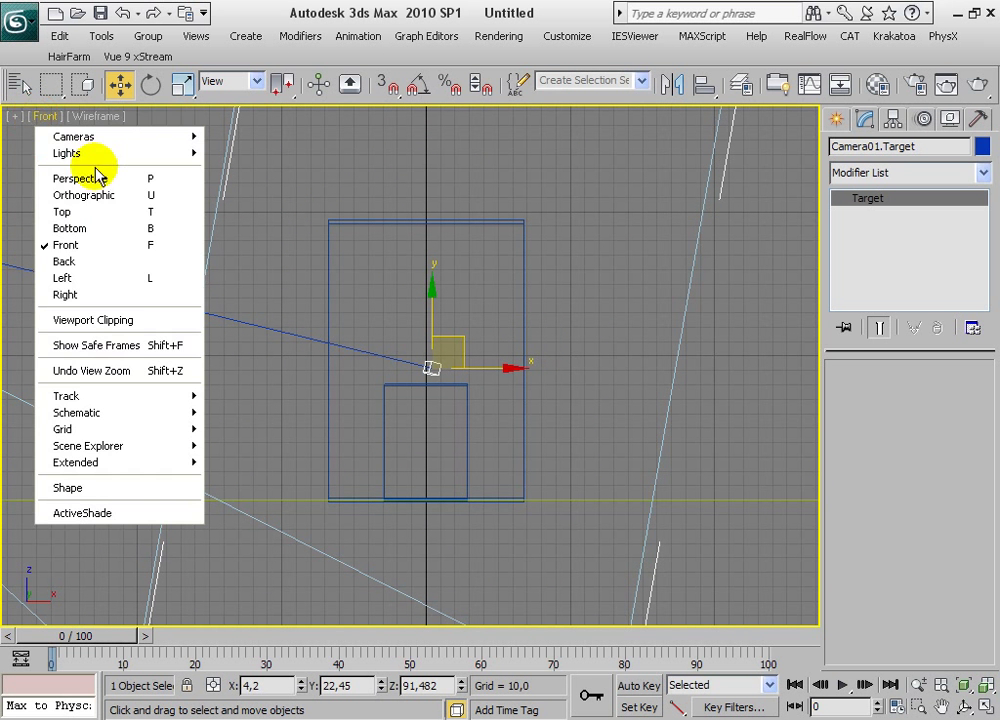
pyautogui.click(72, 230)
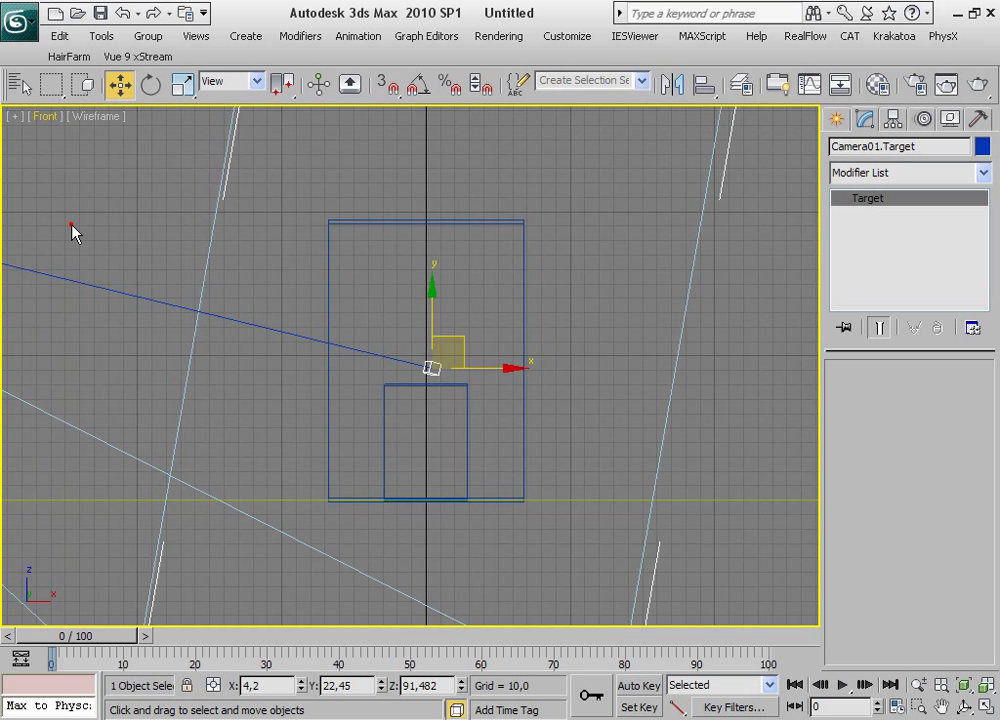
pyautogui.click(54, 117)
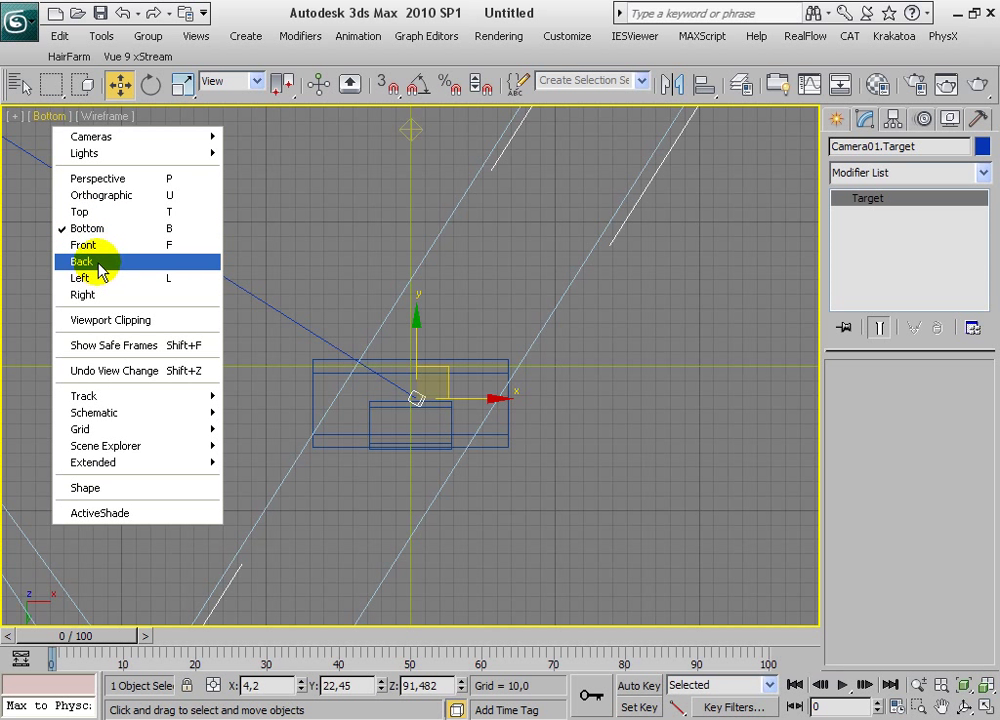
pyautogui.click(99, 264)
pyautogui.moveTo(492, 262); pyautogui.dragTo(502, 352, button='middle')
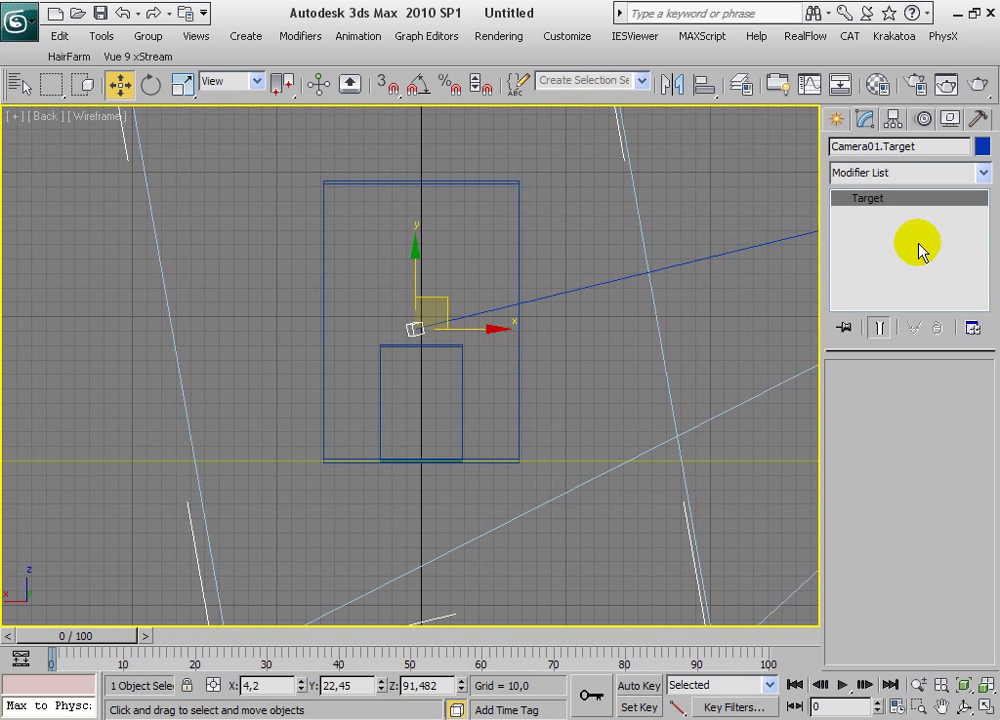
# Step: Restore the four-view layout, move the time slider to frame 33 and activate Camera01 view
pyautogui.click(835, 120)
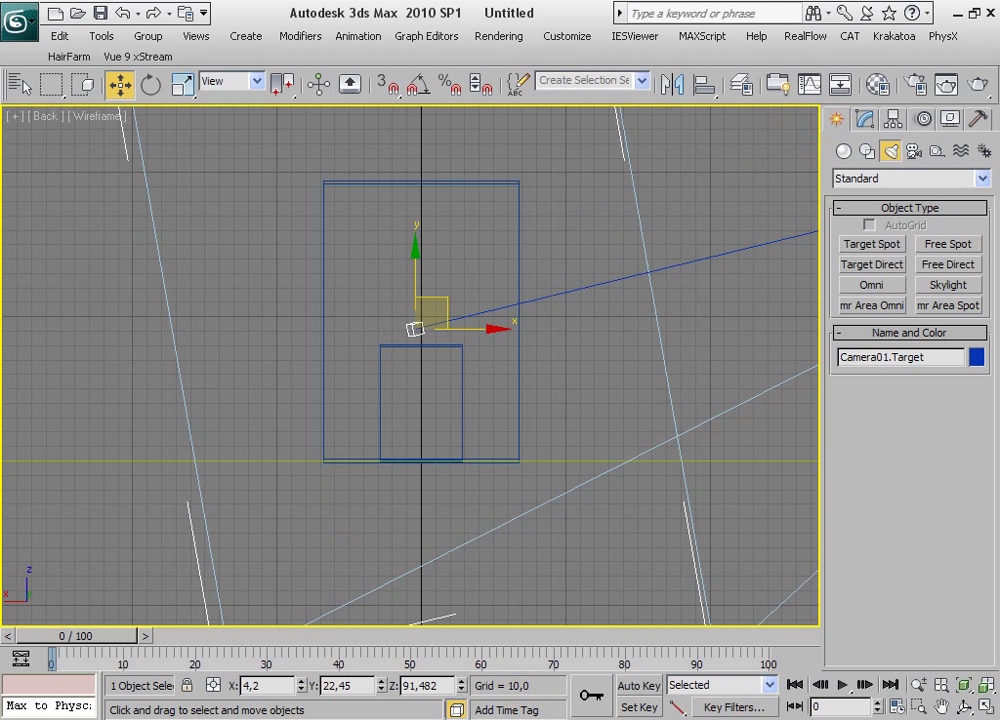
pyautogui.click(985, 706)
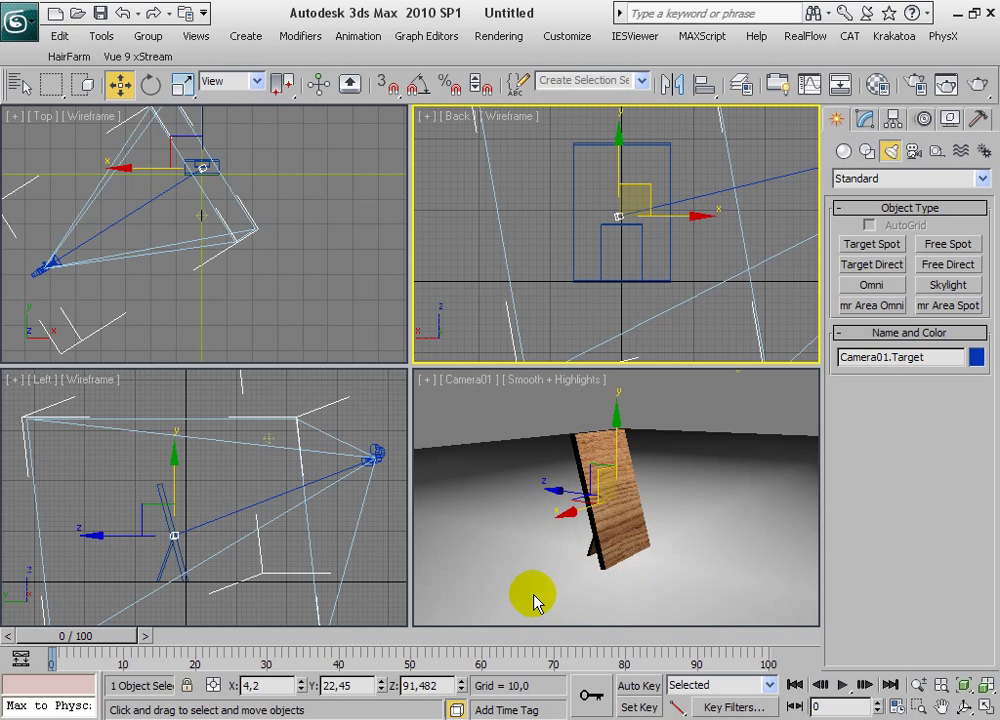
pyautogui.moveTo(113, 636); pyautogui.dragTo(330, 636)
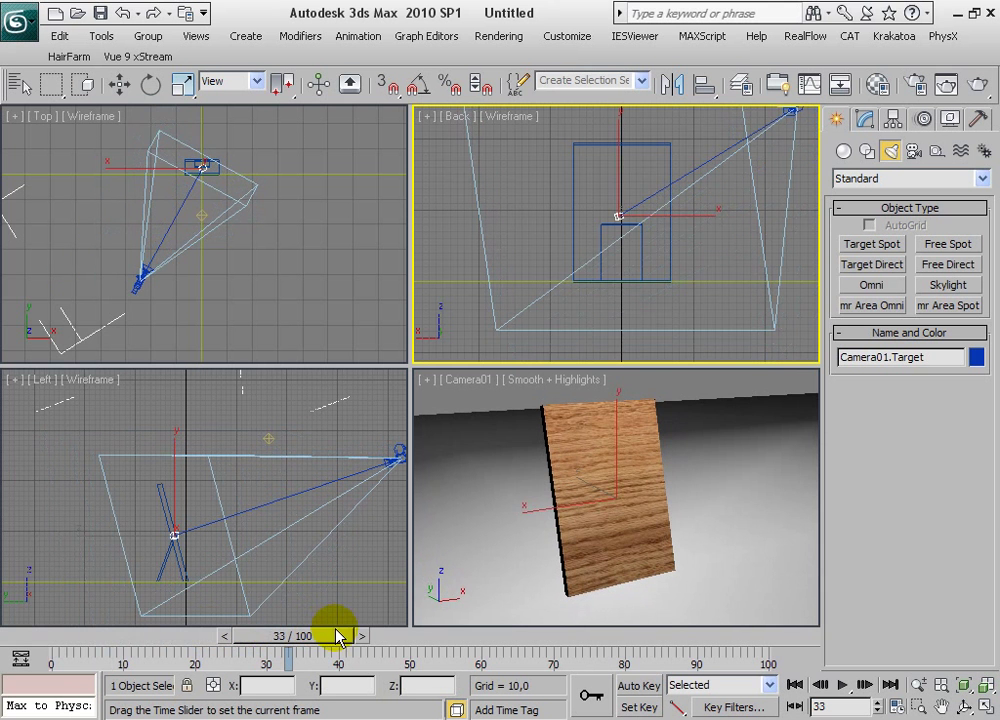
pyautogui.click(675, 457)
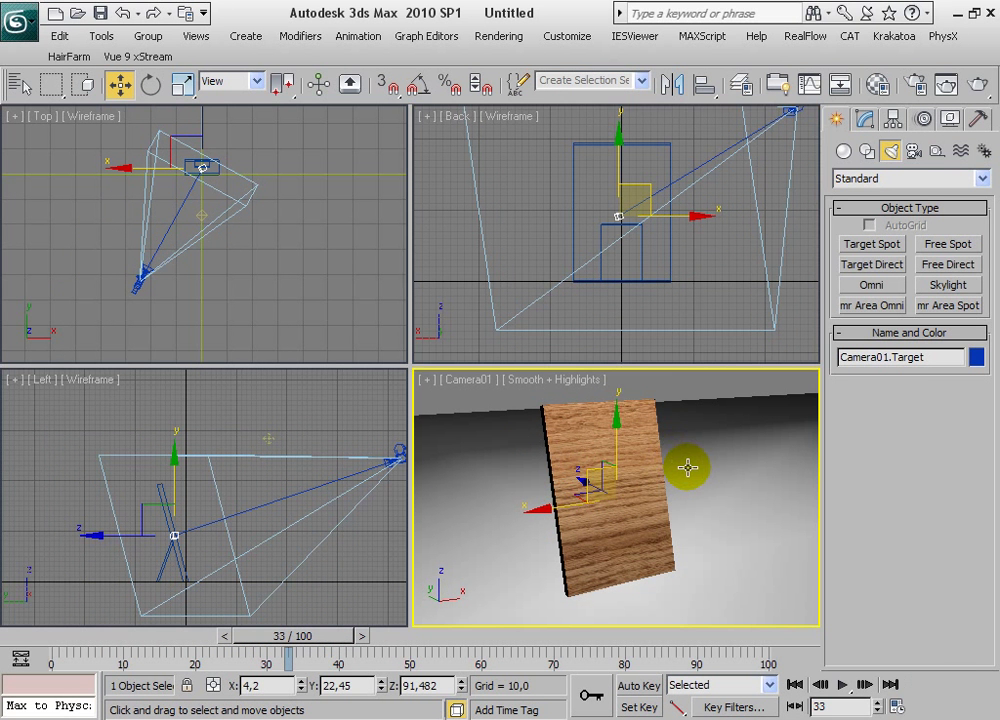
# Step: Maximize the Camera01 view and pick Helper Layer from the MAX2AE geometry category
pyautogui.click(988, 706)
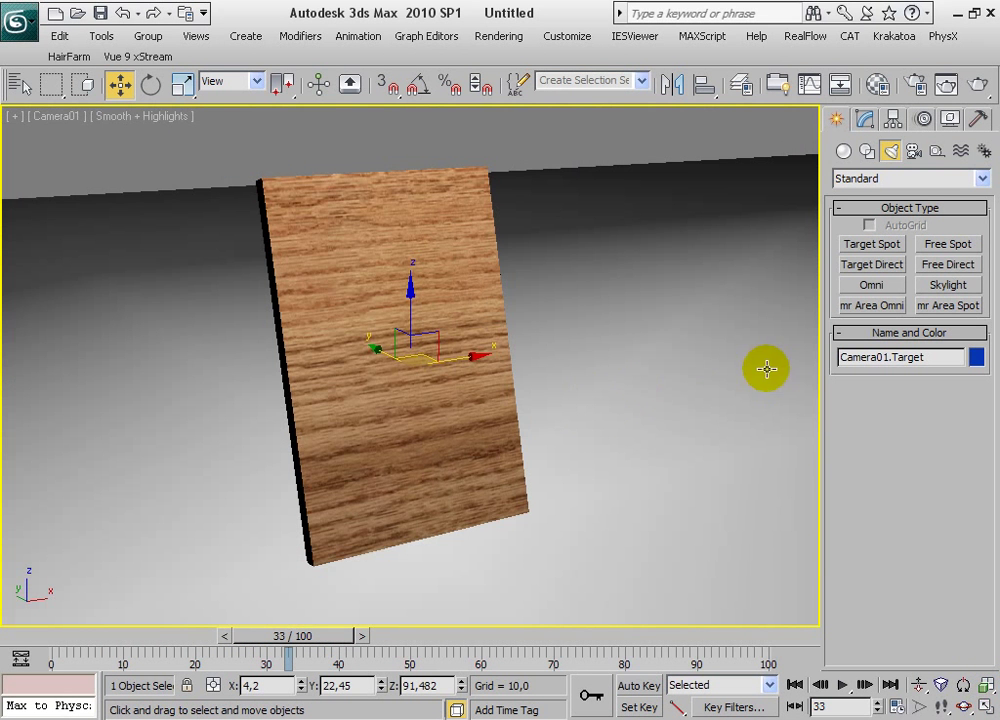
pyautogui.click(856, 180)
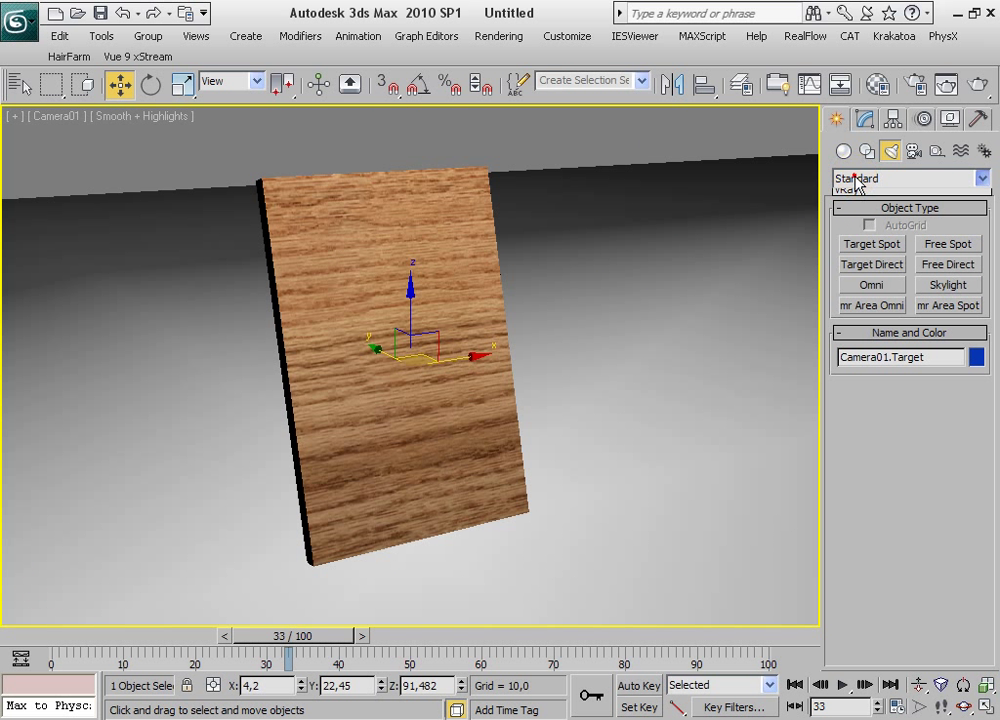
pyautogui.click(843, 151)
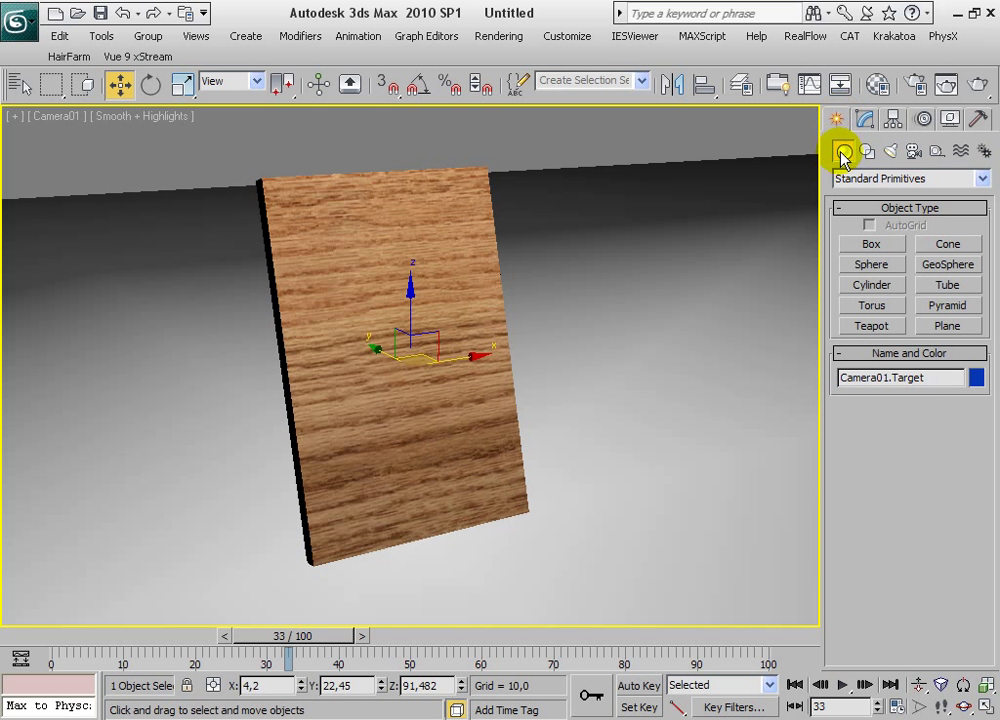
pyautogui.click(980, 180)
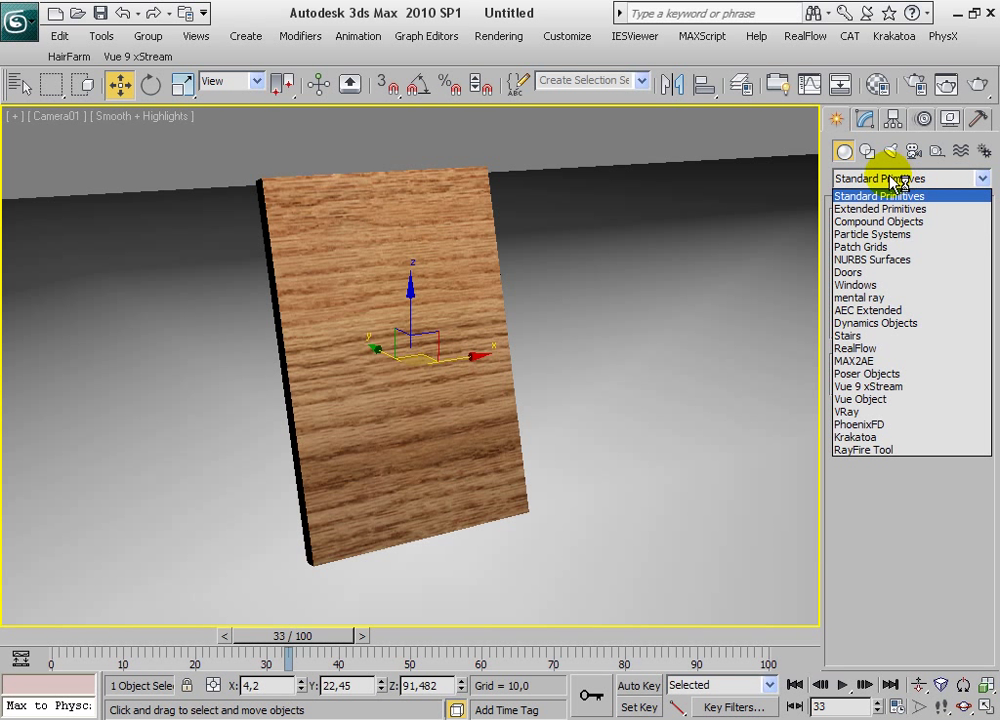
pyautogui.click(855, 362)
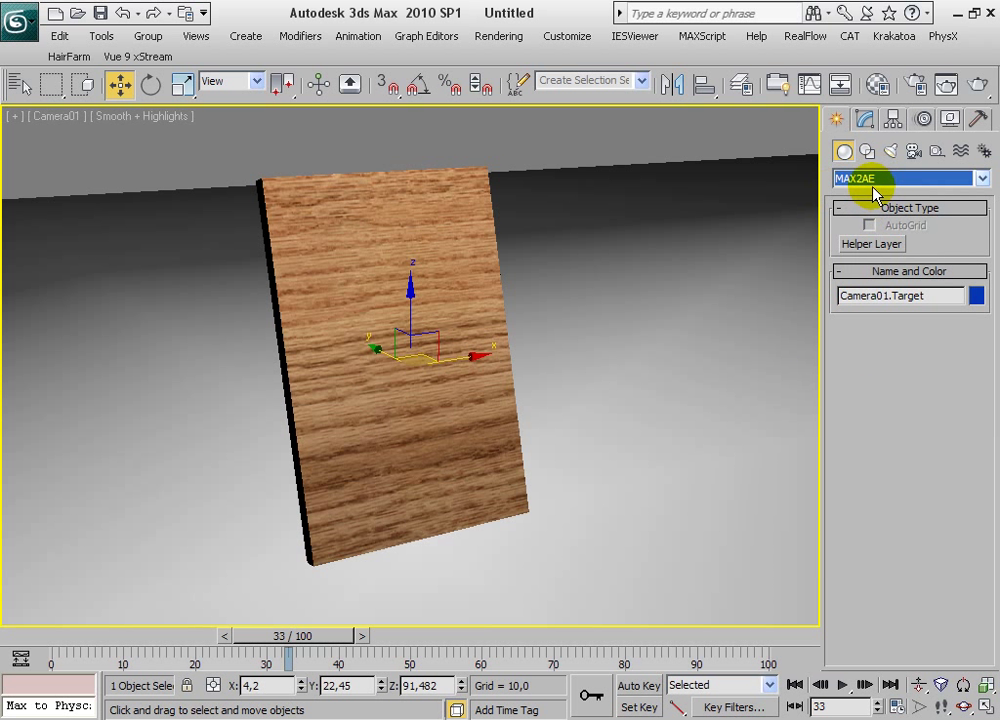
pyautogui.click(872, 245)
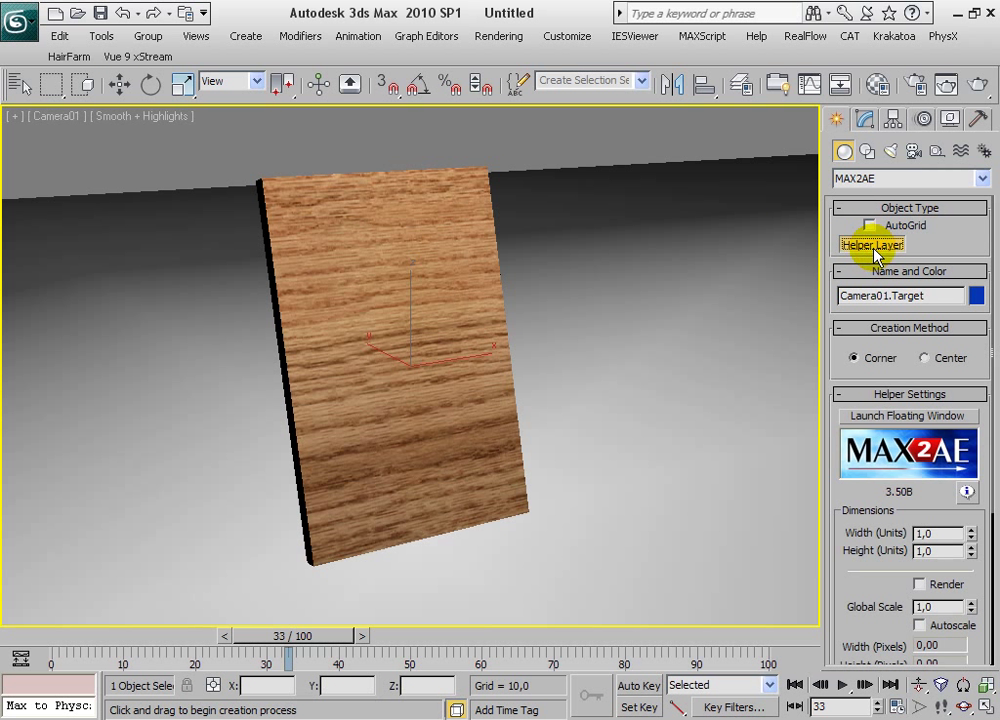
pyautogui.moveTo(870, 384); pyautogui.dragTo(862, 335)
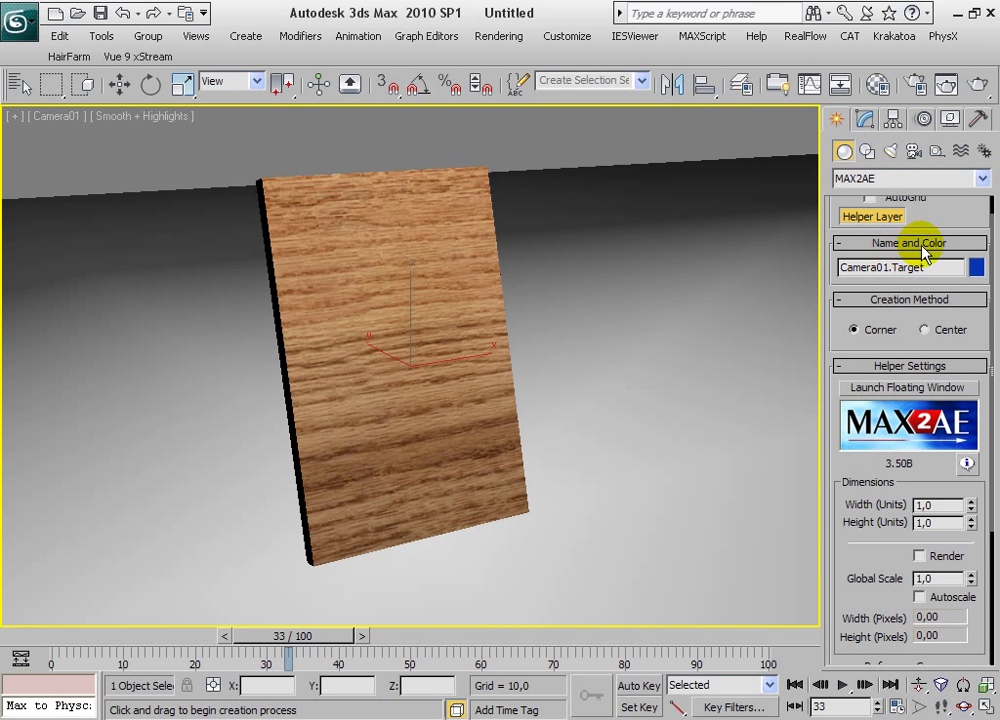
pyautogui.moveTo(864, 252); pyautogui.dragTo(875, 272)
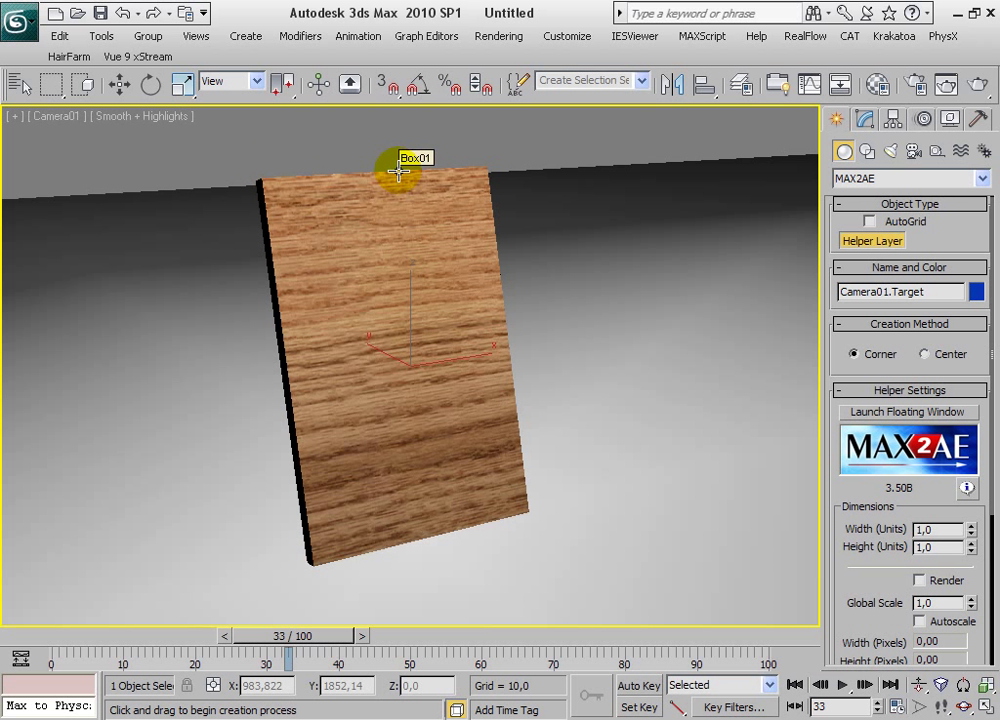
# Step: Draw Helper Layer01 across the board's face in the Back view, about 136.6 by 195.4 units
pyautogui.click(985, 708)
pyautogui.rightClick(642, 256)
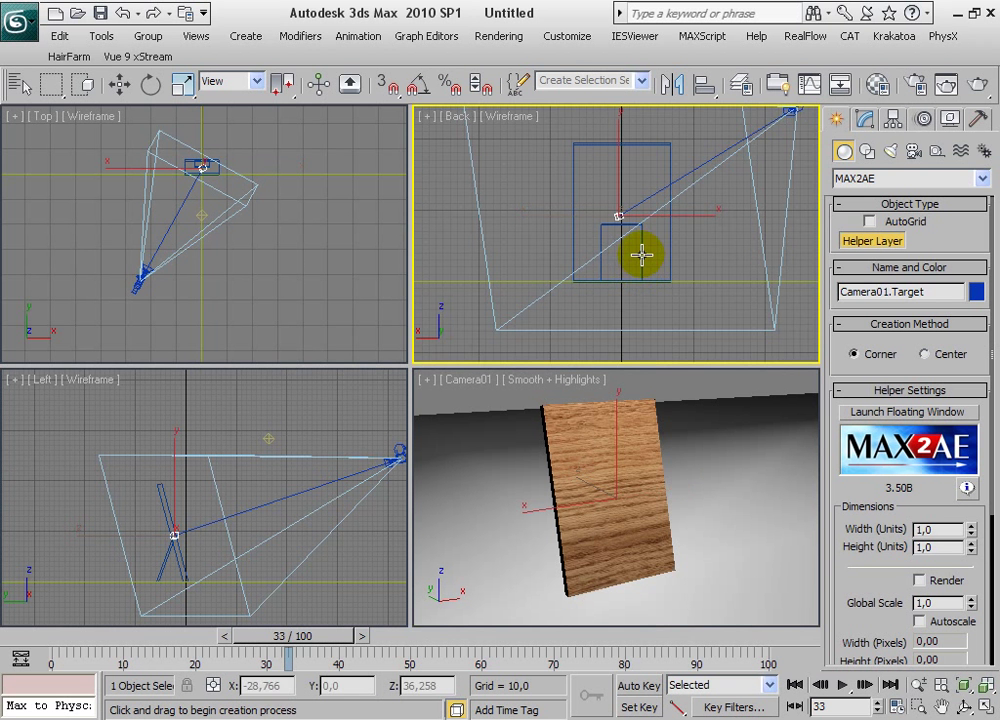
pyautogui.moveTo(647, 261); pyautogui.dragTo(627, 273, button='middle')
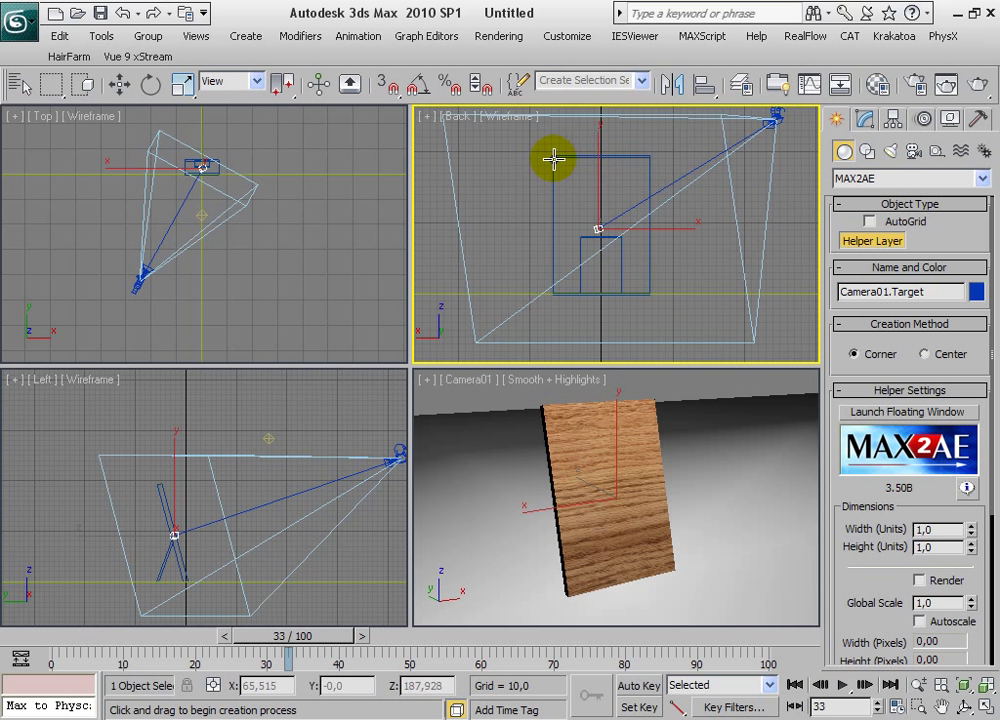
pyautogui.moveTo(553, 155); pyautogui.dragTo(650, 294)
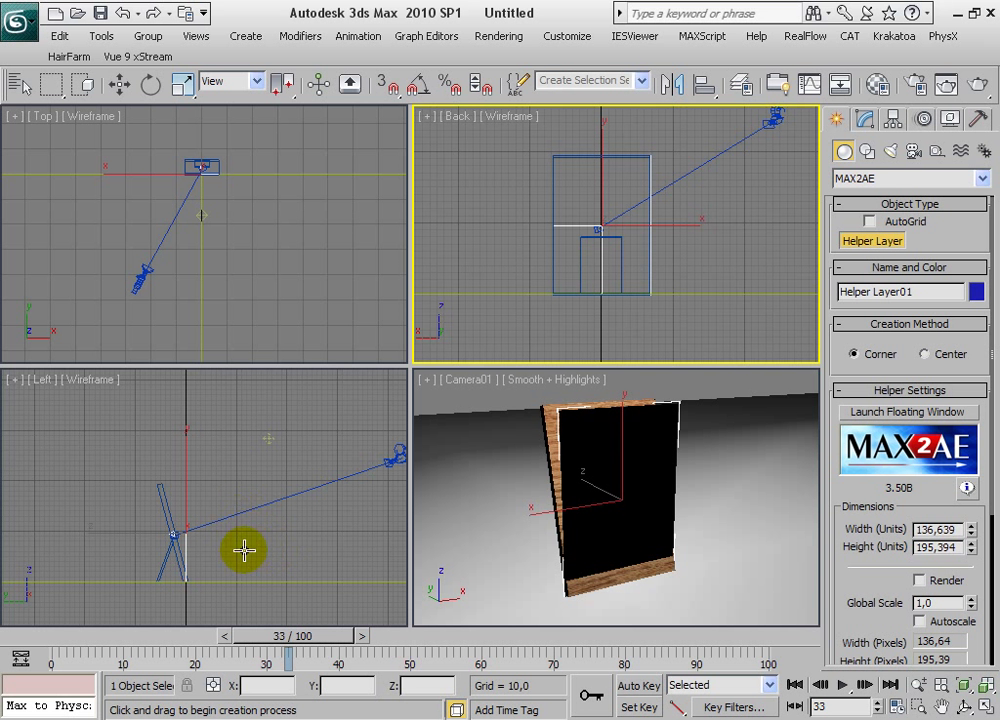
# Step: Select Helper Layer01 from among the overlapping objects on the board
pyautogui.click(120, 86)
pyautogui.click(120, 86)
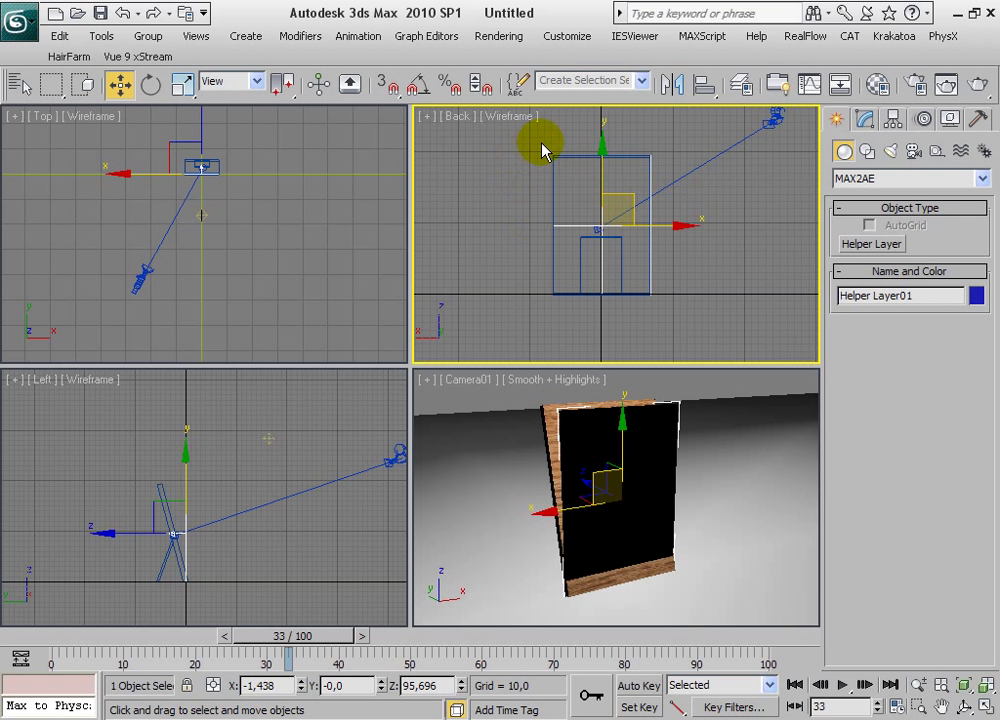
pyautogui.moveTo(541, 149); pyautogui.dragTo(562, 170)
pyautogui.click(865, 118)
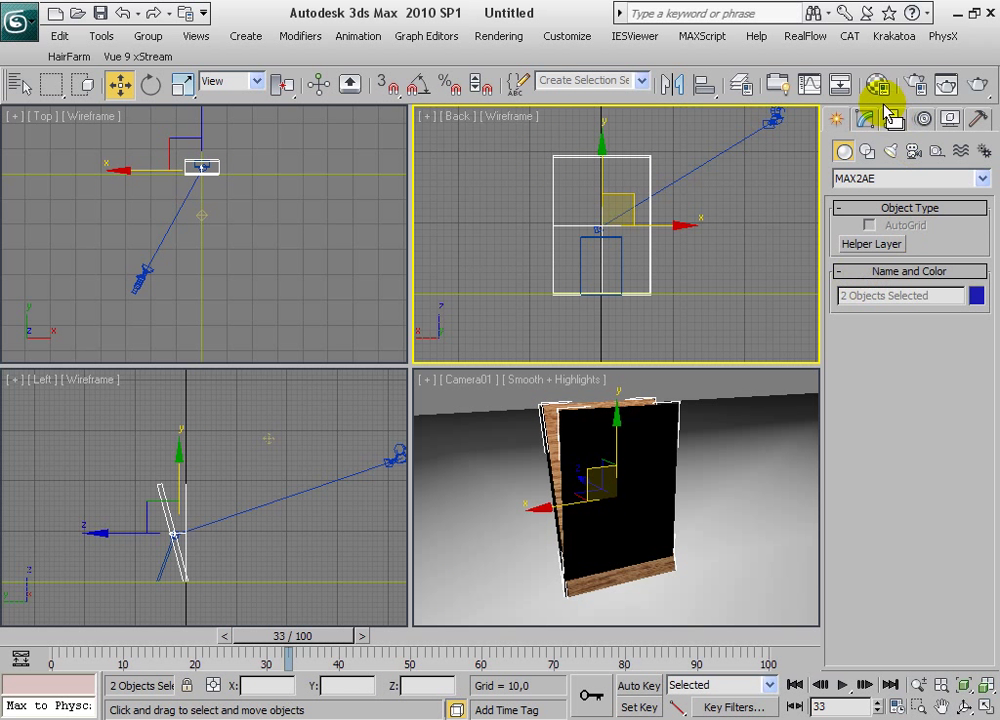
pyautogui.click(553, 425)
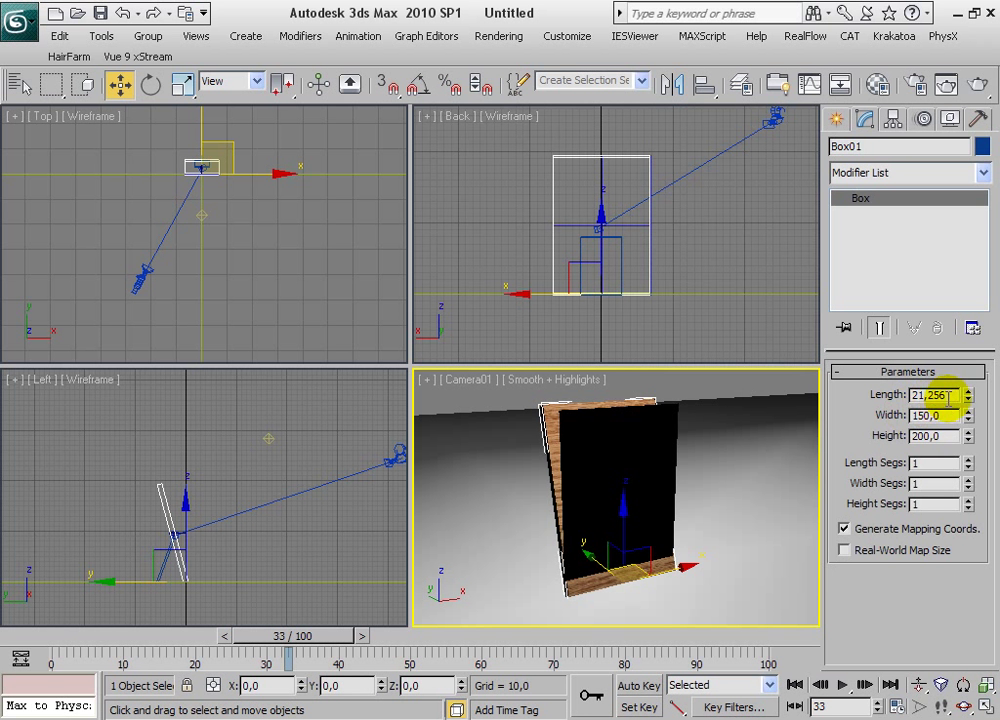
pyautogui.click(685, 435)
pyautogui.click(661, 438)
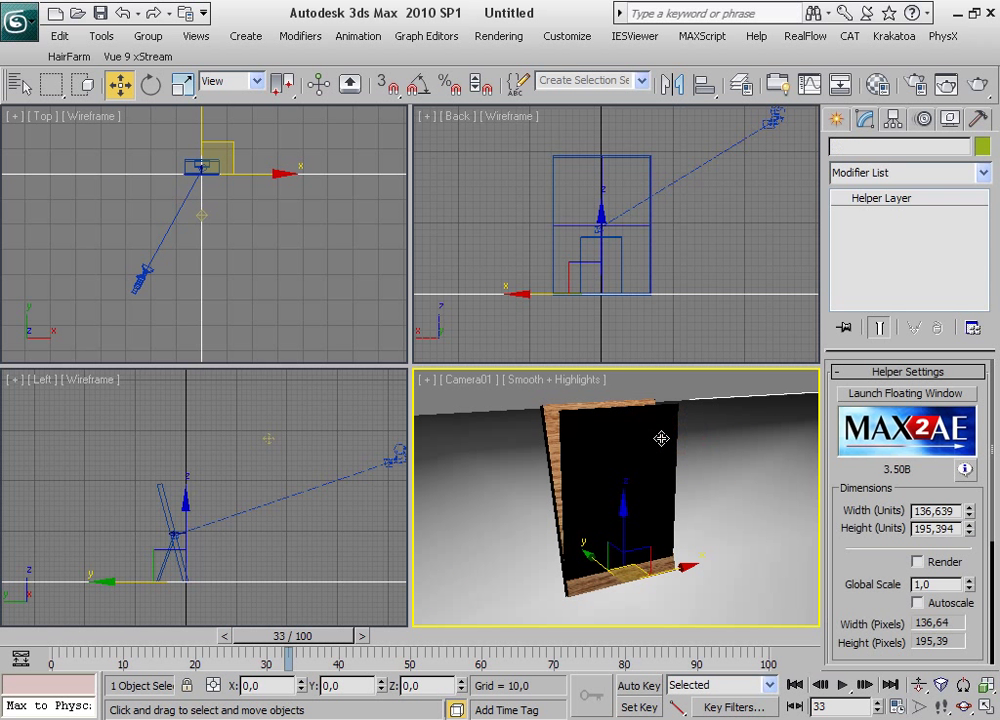
# Step: Set the helper's Width to 150 and Height to 200 units, then zoom the Back view onto it
pyautogui.press('Return')
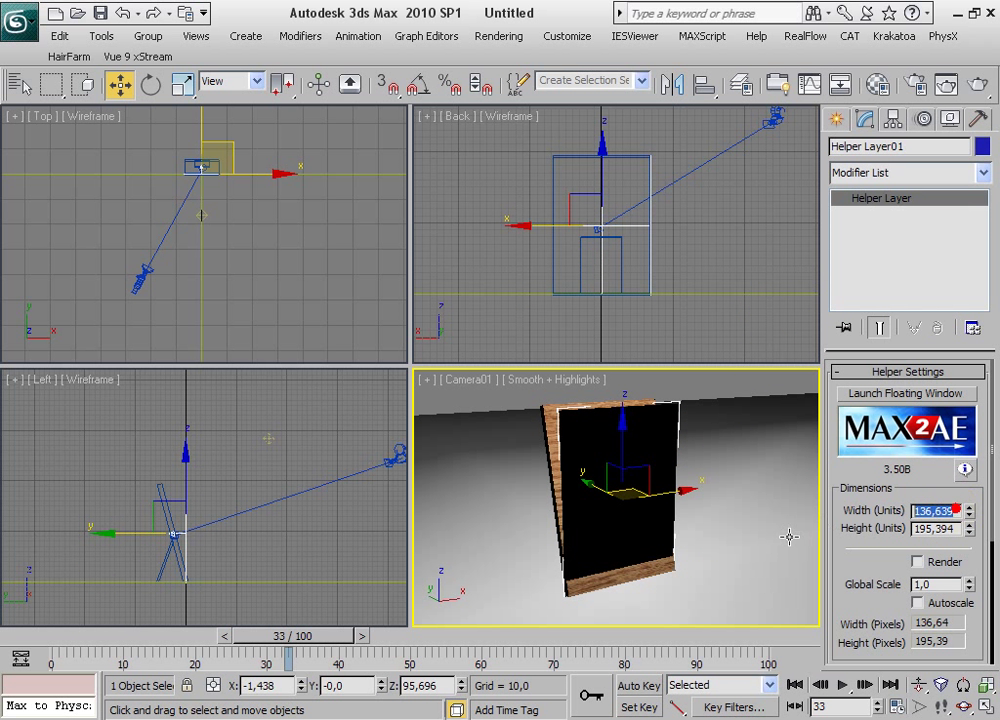
pyautogui.write('150')
pyautogui.press('Return')
pyautogui.click(942, 530)
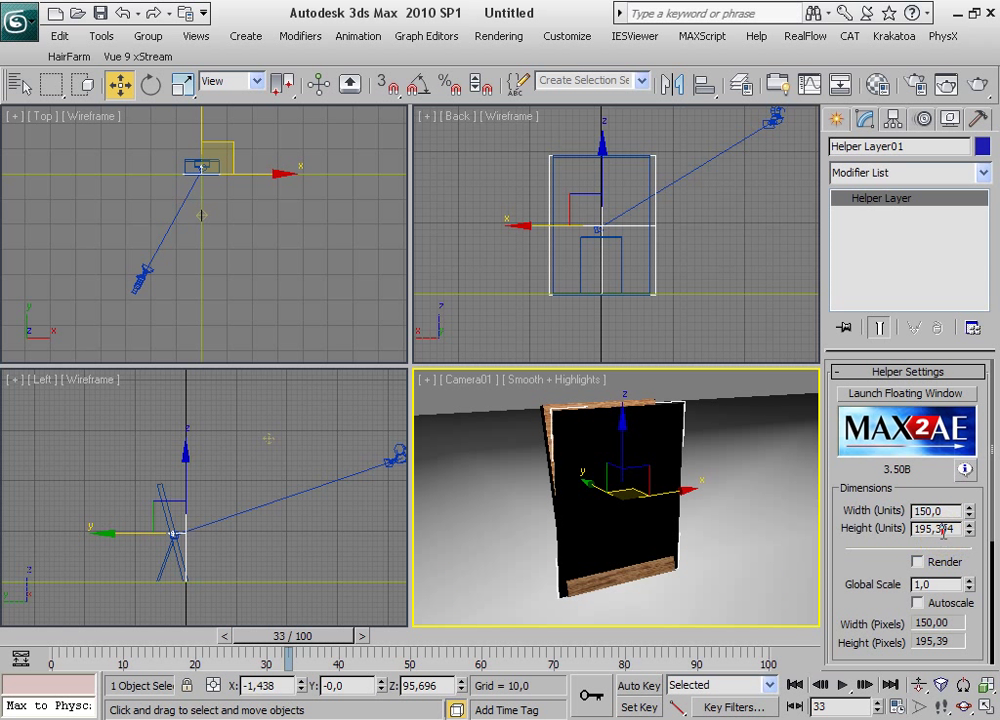
pyautogui.write('200')
pyautogui.press('Return')
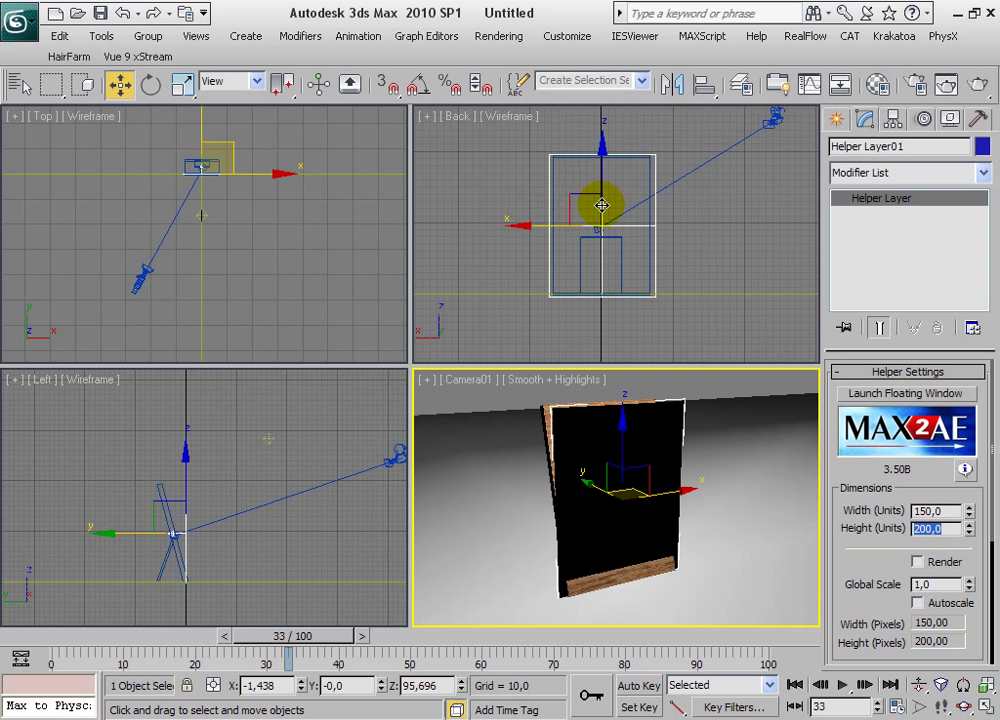
pyautogui.click(623, 233)
pyautogui.scroll(3, 623, 233)
pyautogui.moveTo(643, 208)
pyautogui.mouseDown(button='middle')
pyautogui.moveTo(687, 246)
pyautogui.moveTo(689, 236)
pyautogui.mouseUp(button='middle')
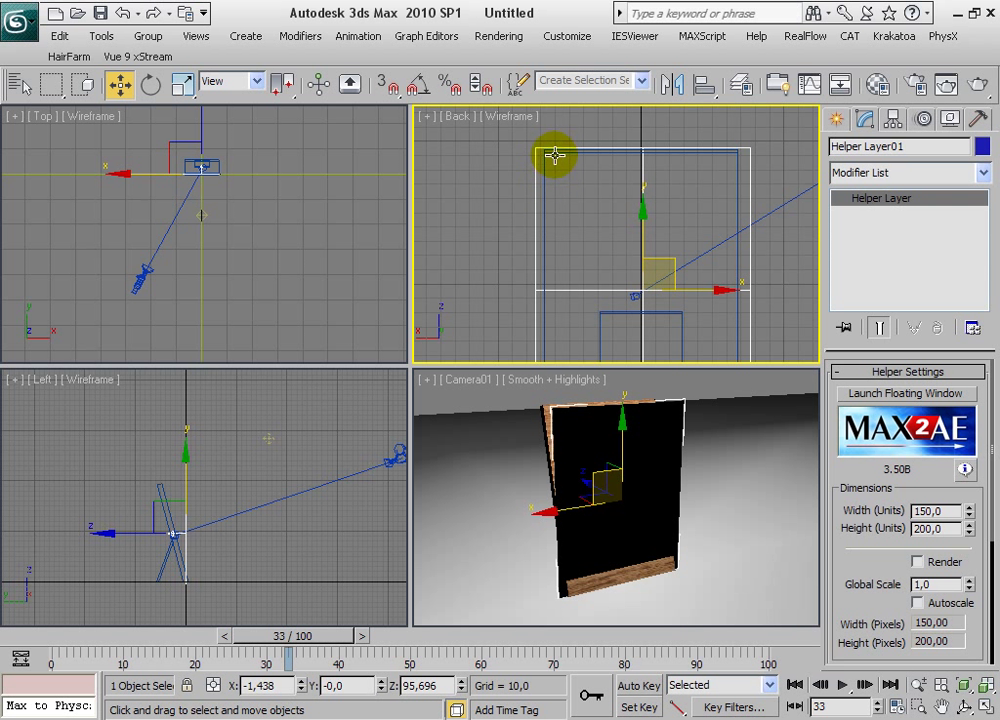
# Step: Narrow the helper along X and reset its X and Y position to 0
pyautogui.click(182, 87)
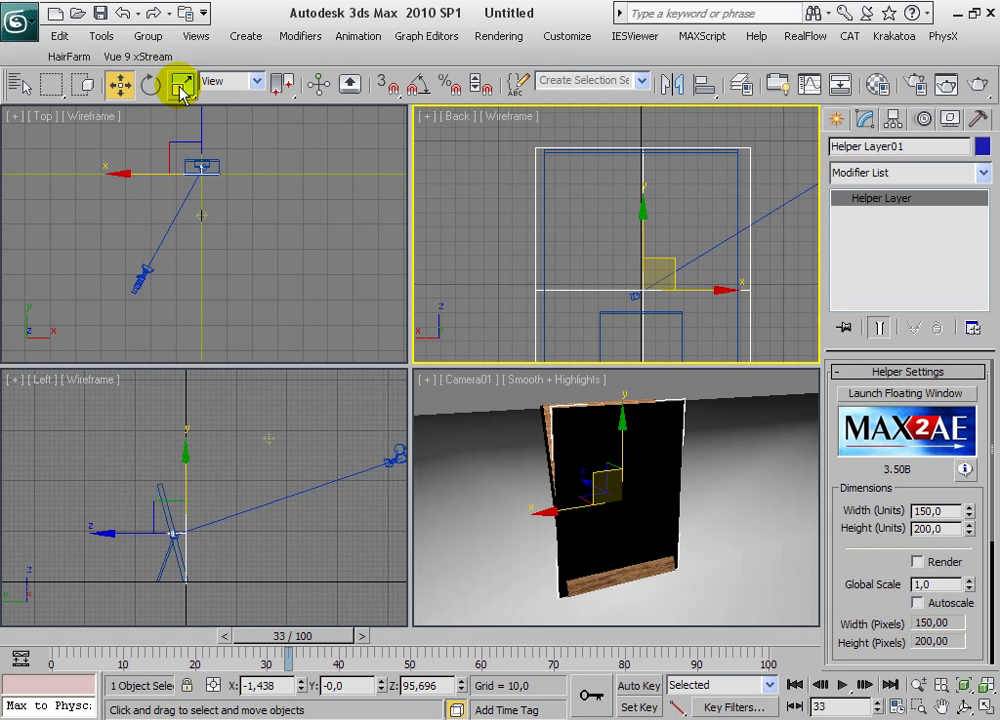
pyautogui.moveTo(732, 289); pyautogui.dragTo(717, 289)
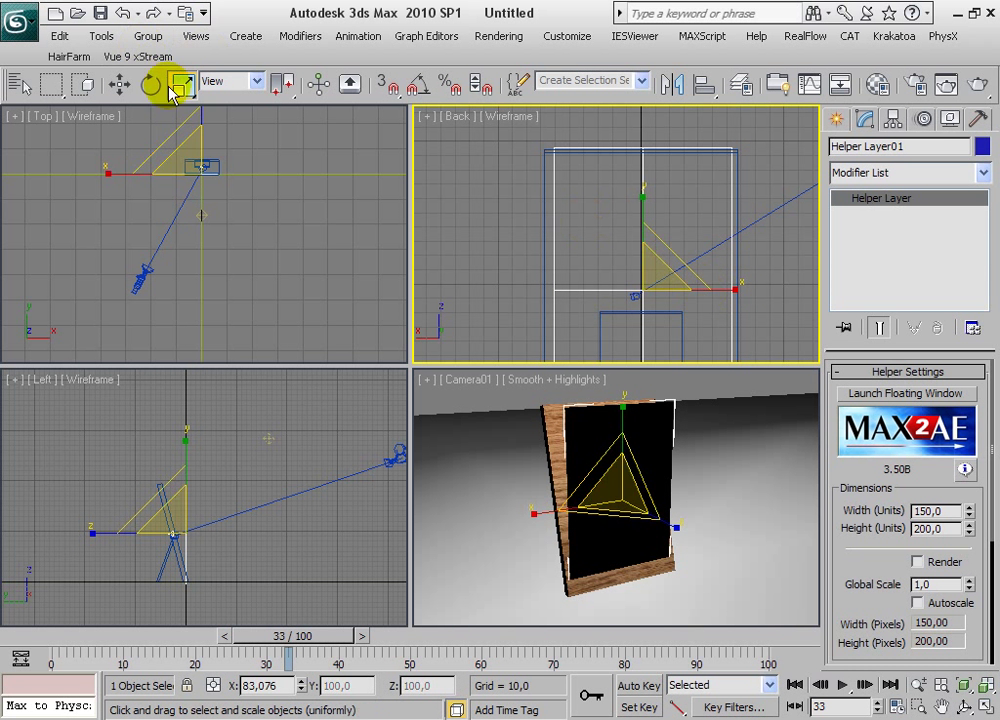
pyautogui.rightClick(119, 85)
pyautogui.rightClick(416, 493)
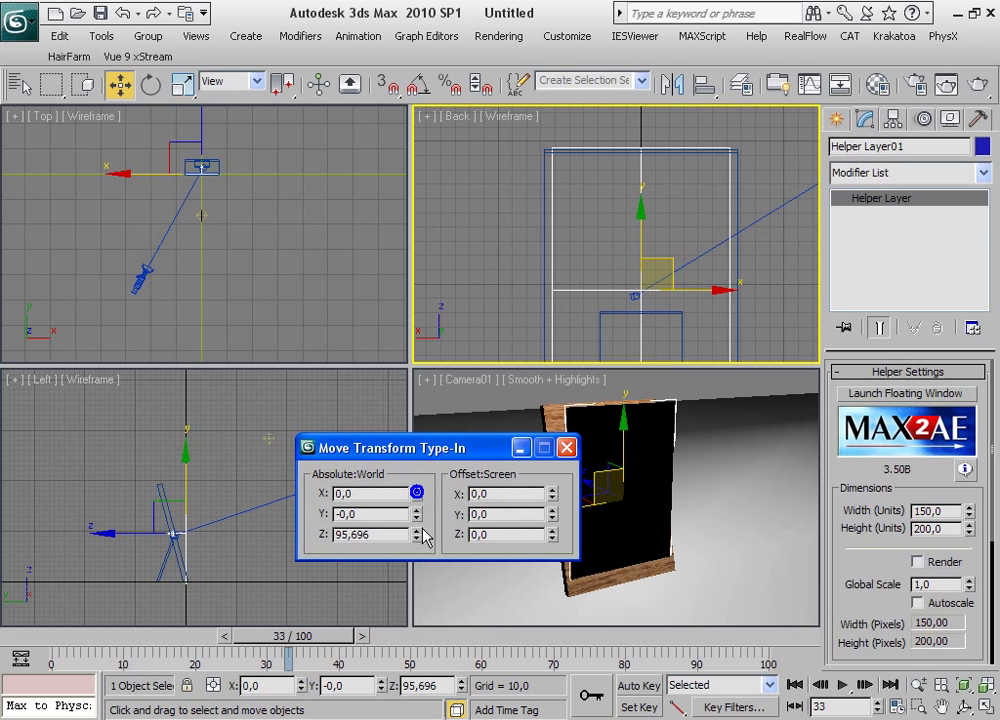
pyautogui.rightClick(416, 513)
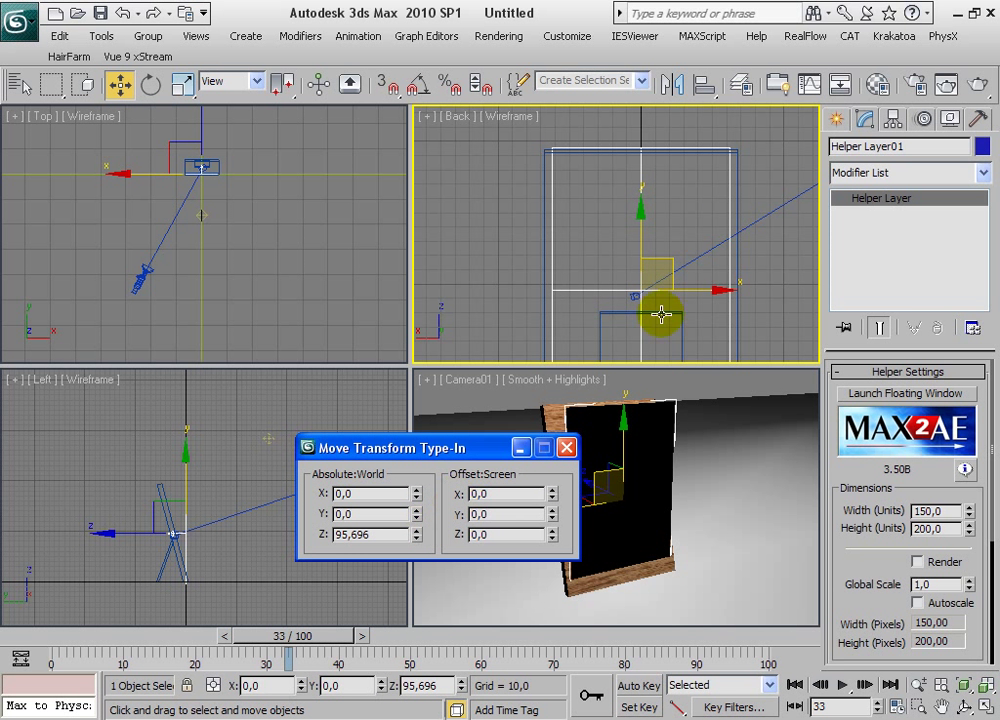
# Step: Non-uniformly scale the helper to about 81% in X and 90% in Y
pyautogui.click(181, 84)
pyautogui.click(733, 283)
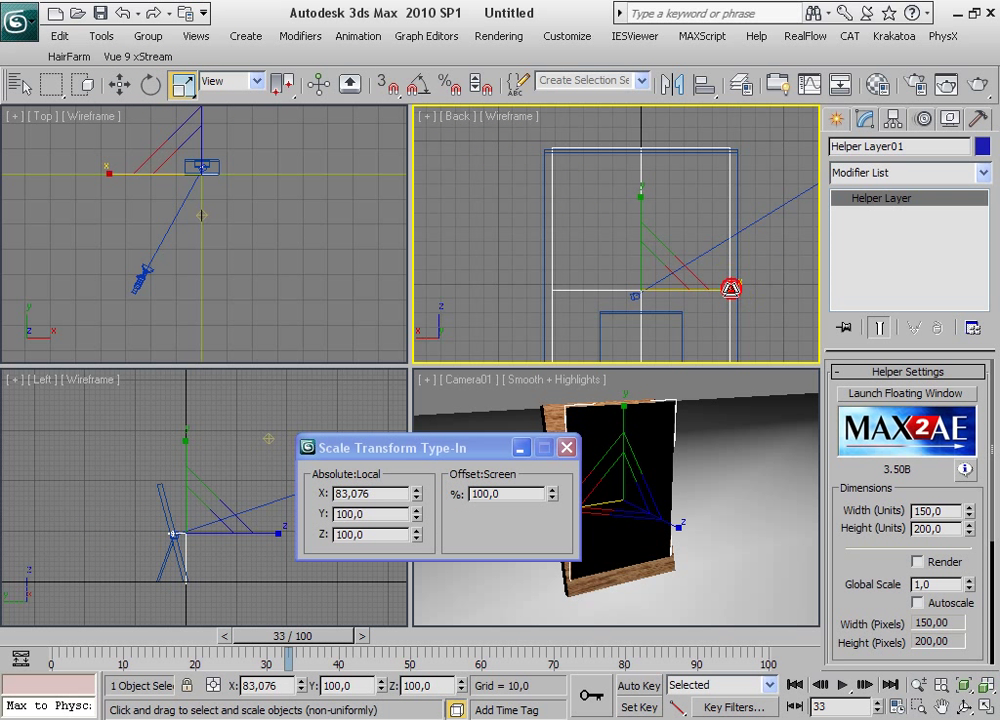
pyautogui.moveTo(731, 288); pyautogui.dragTo(730, 289)
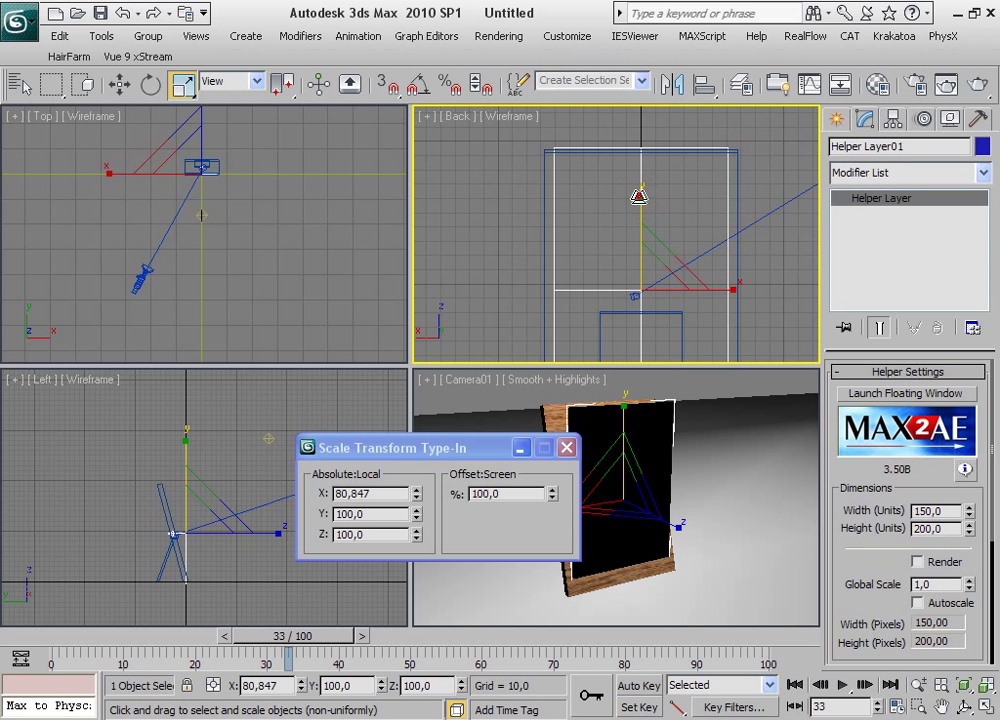
pyautogui.moveTo(638, 196); pyautogui.dragTo(638, 203)
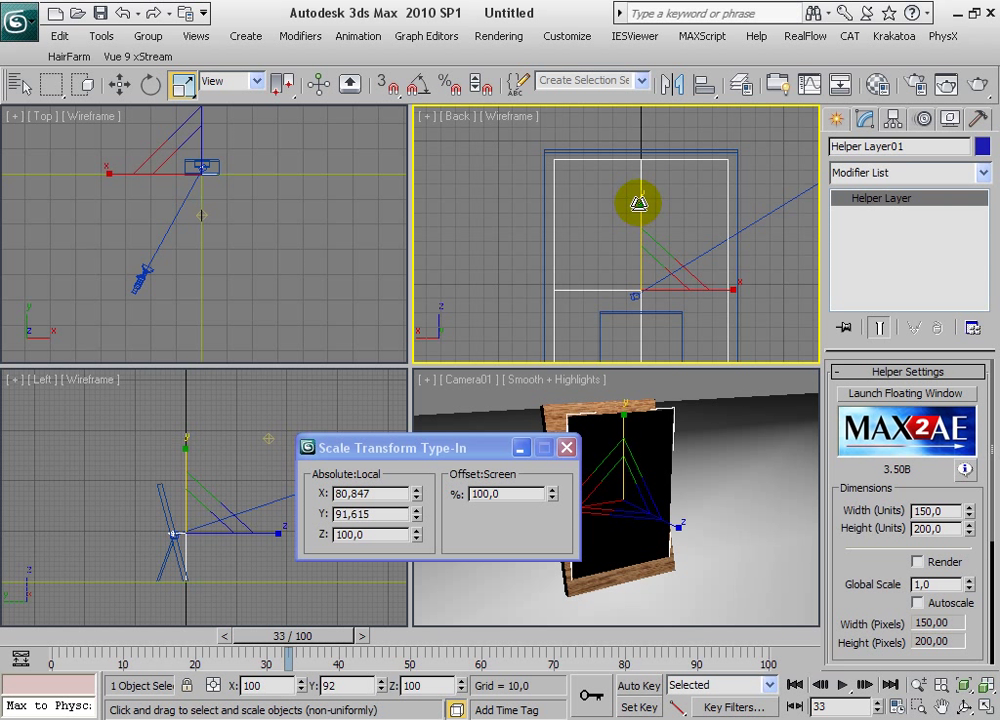
pyautogui.moveTo(638, 203); pyautogui.dragTo(638, 200)
pyautogui.click(567, 448)
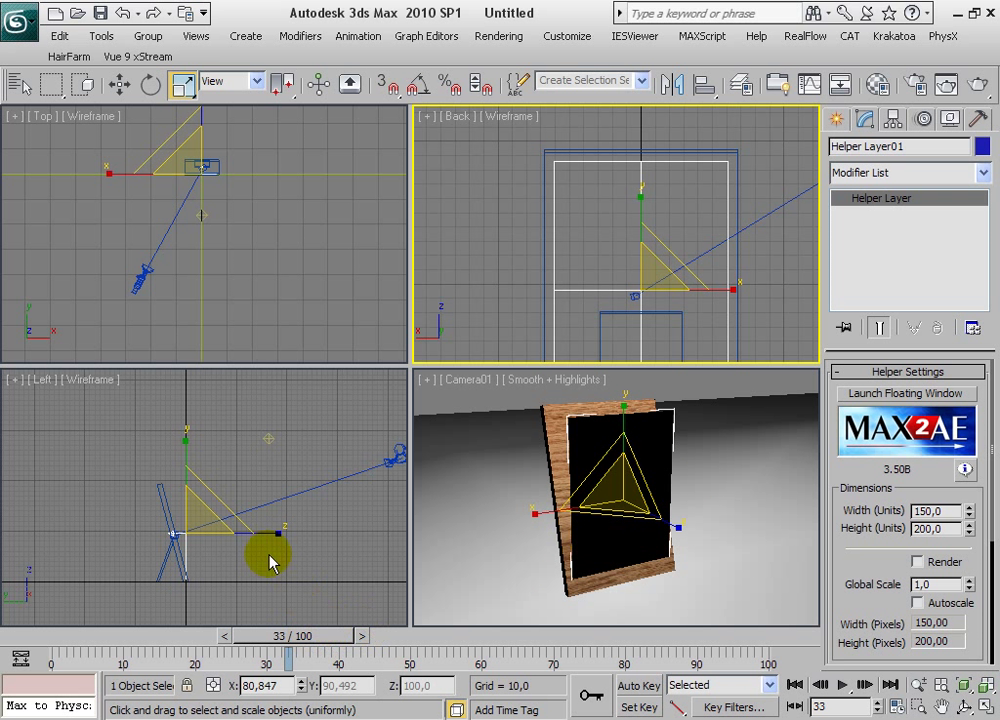
# Step: Rotate the helper in the Left view with Angle Snap to match the board's backward tilt
pyautogui.click(150, 87)
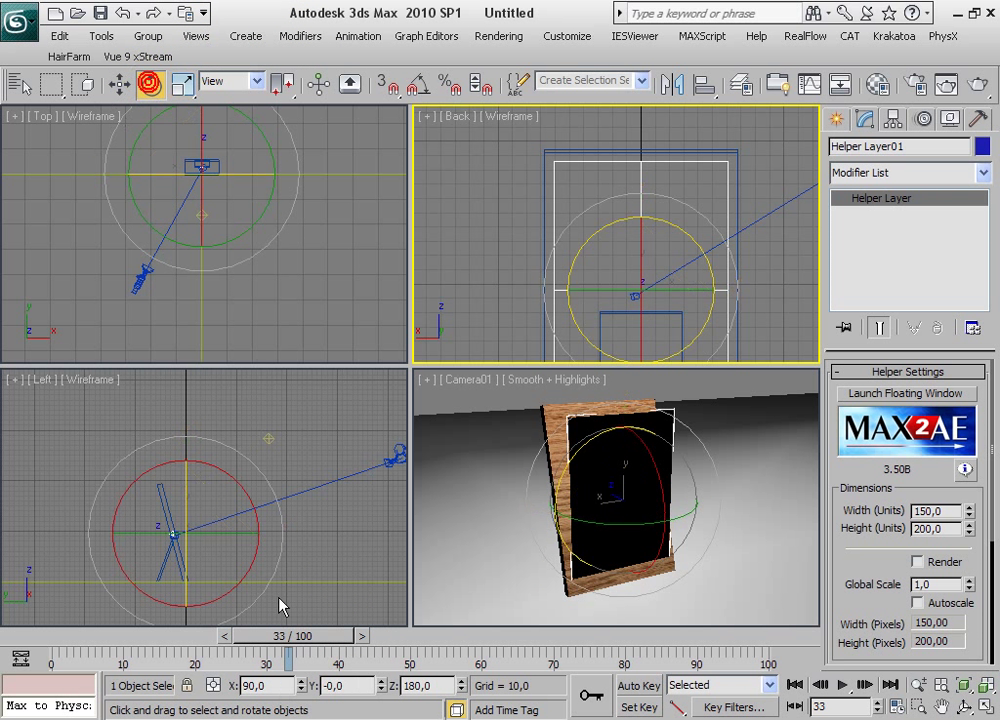
pyautogui.click(247, 498)
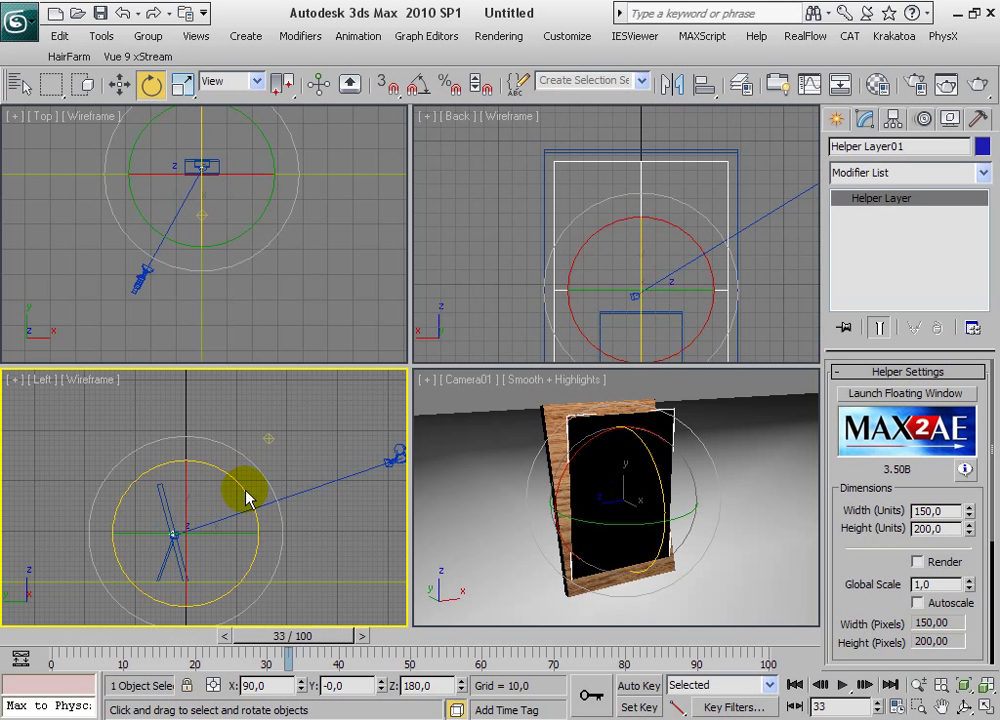
pyautogui.moveTo(243, 487)
pyautogui.mouseDown()
pyautogui.moveTo(195, 478)
pyautogui.moveTo(227, 473)
pyautogui.mouseUp()
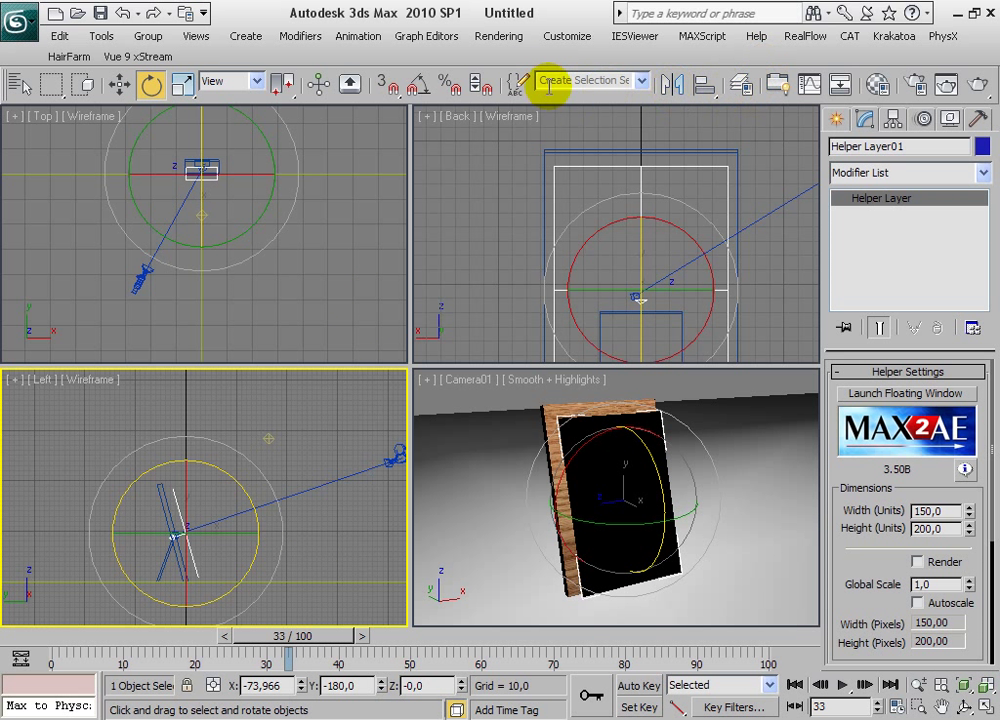
pyautogui.click(416, 84)
pyautogui.moveTo(242, 491)
pyautogui.mouseDown()
pyautogui.moveTo(254, 509)
pyautogui.moveTo(233, 478)
pyautogui.moveTo(238, 487)
pyautogui.mouseUp()
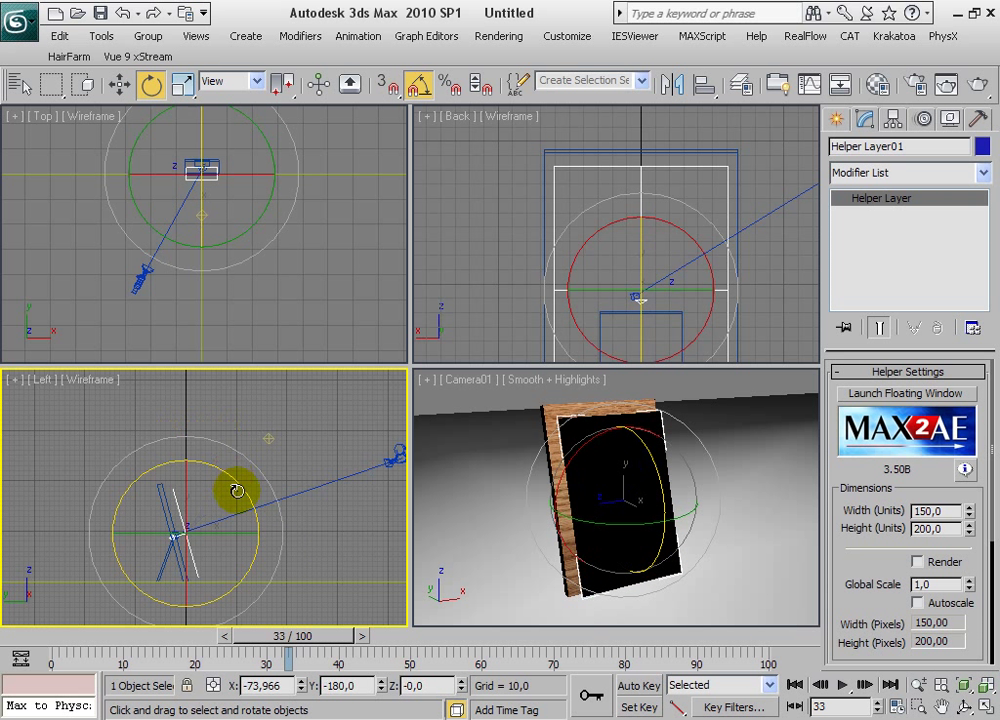
# Step: Slide the helper along X toward the board in the maximized, zoomed-in Left view
pyautogui.click(119, 87)
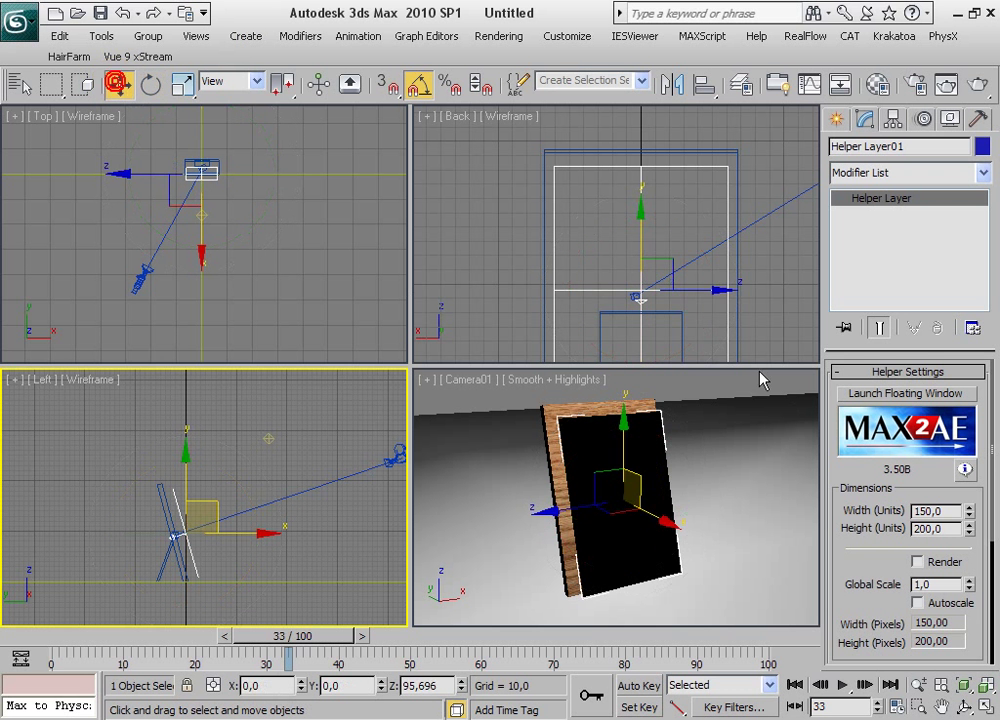
pyautogui.moveTo(665, 525)
pyautogui.mouseDown()
pyautogui.moveTo(723, 518)
pyautogui.moveTo(663, 585)
pyautogui.moveTo(652, 522)
pyautogui.mouseUp()
pyautogui.click(272, 547)
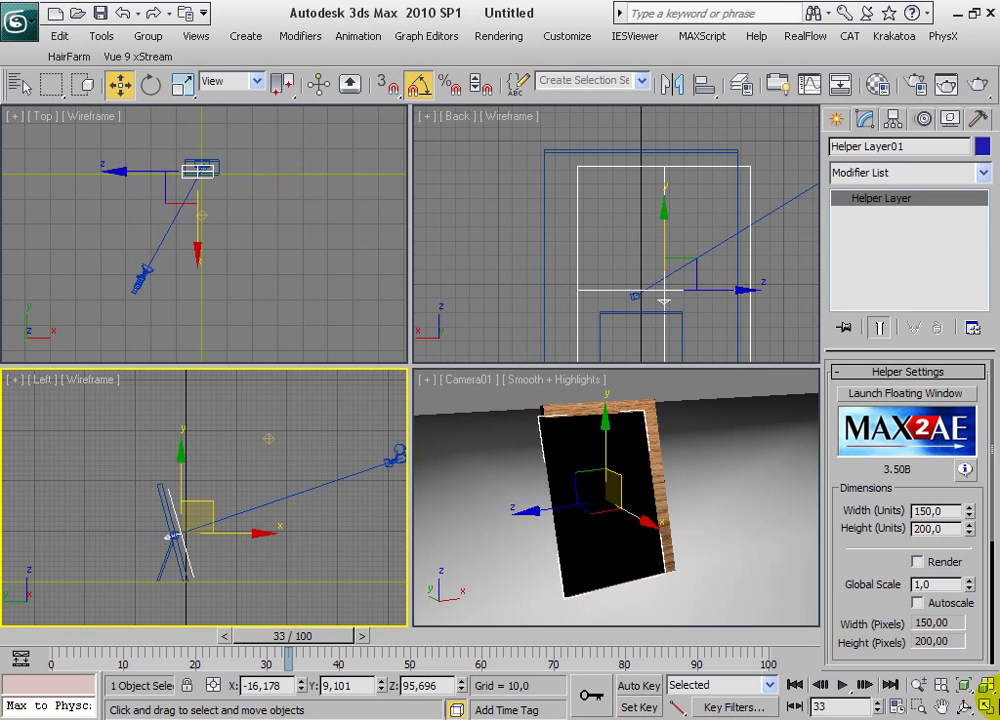
pyautogui.click(985, 707)
pyautogui.scroll(2, 500, 450)
pyautogui.scroll(2, 480, 410)
pyautogui.scroll(2, 460, 420)
pyautogui.moveTo(443, 421); pyautogui.dragTo(411, 423)
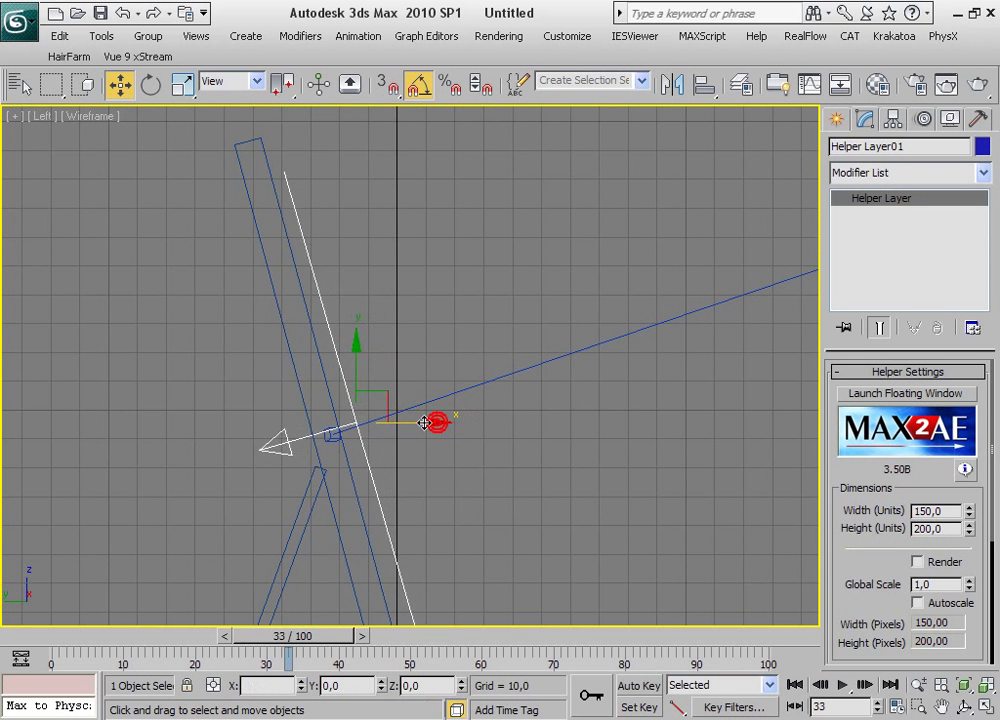
pyautogui.moveTo(411, 423); pyautogui.dragTo(442, 287, button='middle')
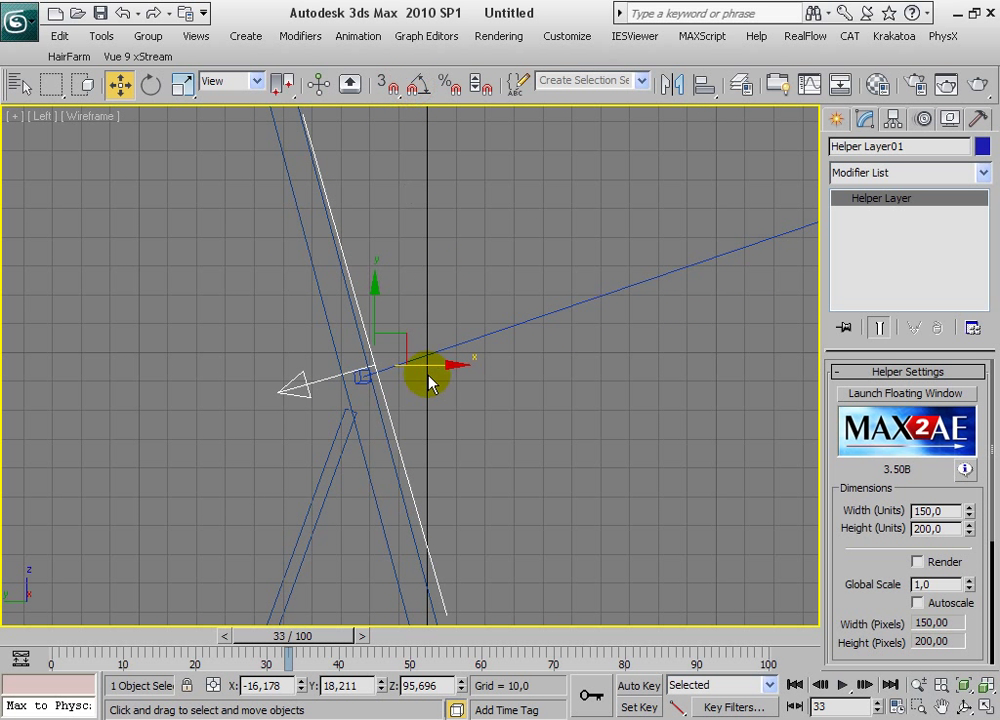
# Step: Rotate the helper about 1° and move it flush onto the board's front face
pyautogui.press('e')
pyautogui.moveTo(432, 322); pyautogui.dragTo(432, 325)
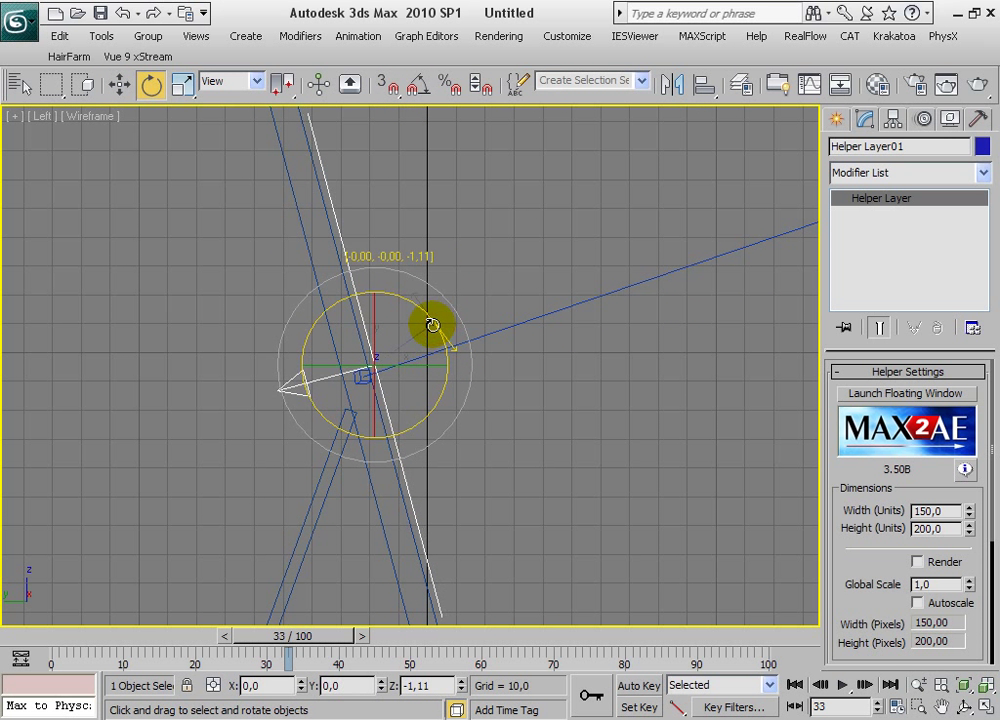
pyautogui.press('w')
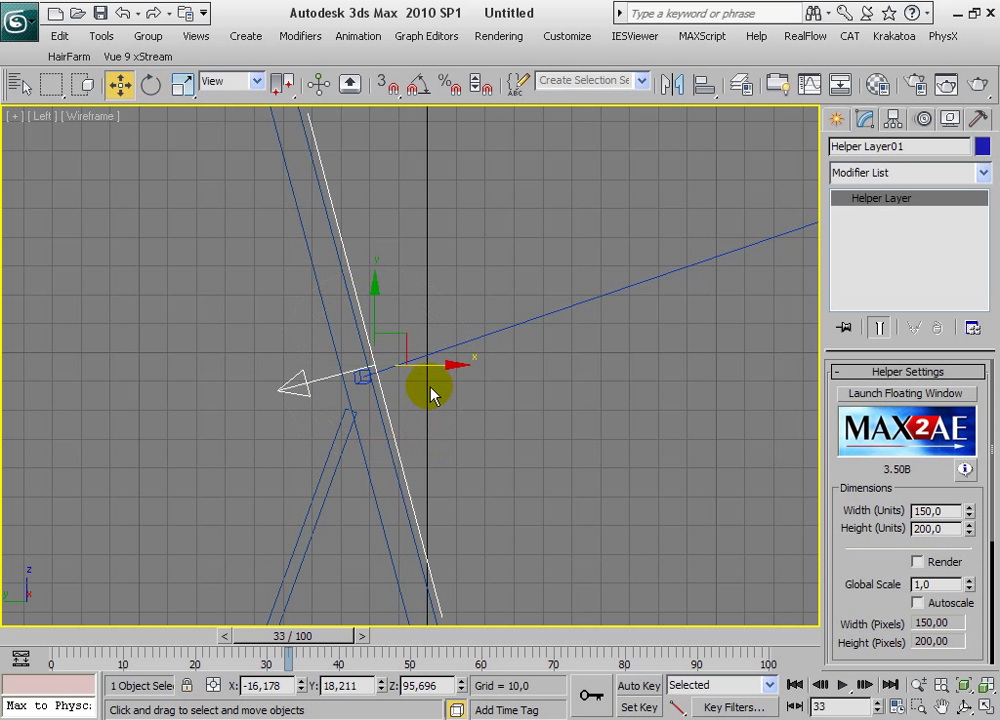
pyautogui.moveTo(440, 359); pyautogui.dragTo(437, 361)
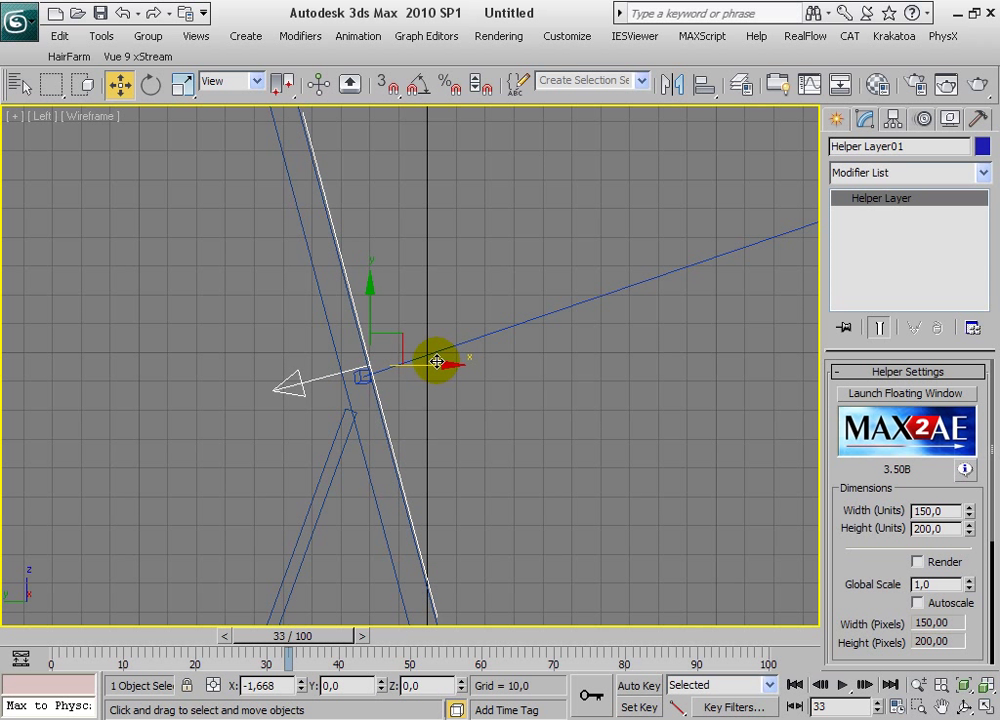
pyautogui.click(987, 708)
pyautogui.click(562, 459)
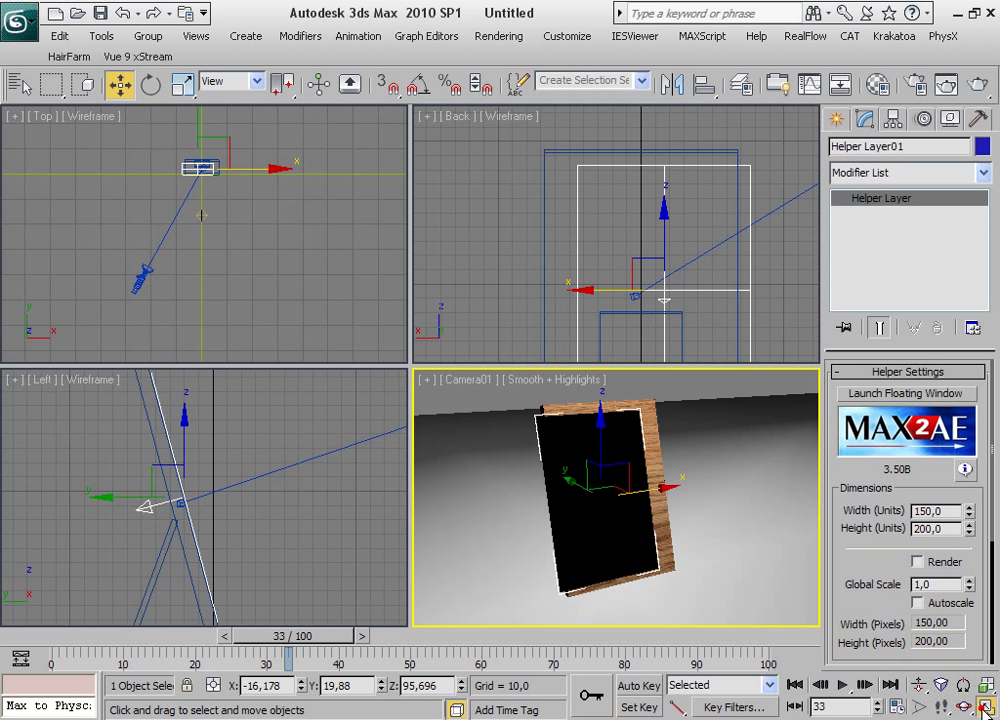
# Step: Move the helper along X to about 0.334, centring it in the board's wooden frame
pyautogui.click(986, 707)
pyautogui.moveTo(438, 355); pyautogui.dragTo(464, 355)
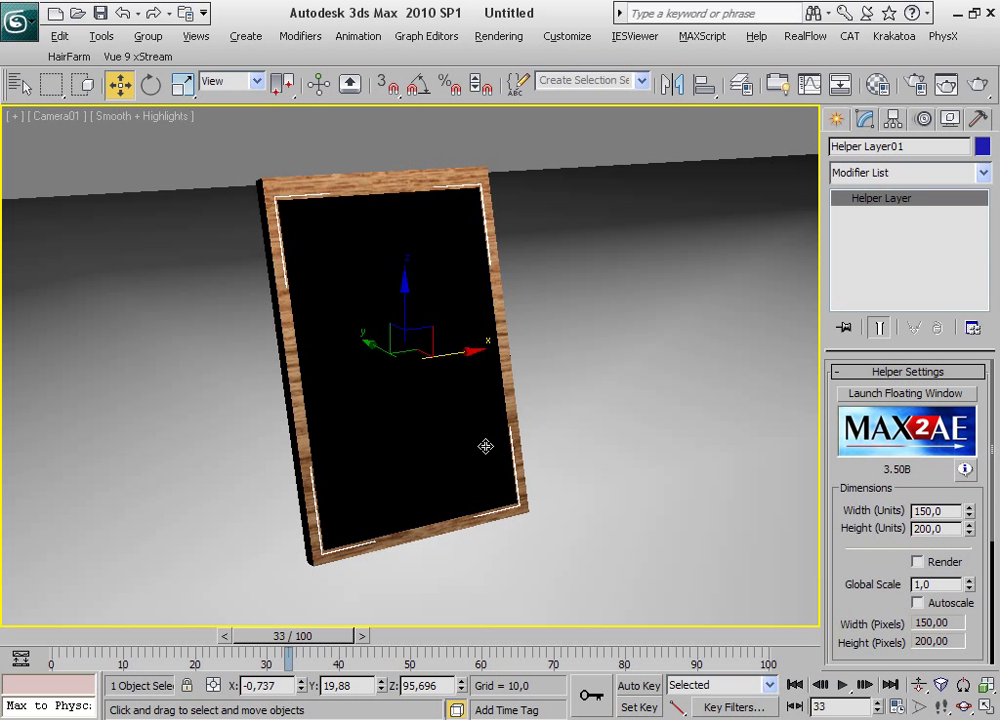
pyautogui.press('p')
pyautogui.moveTo(443, 430)
pyautogui.keyDown('alt'); pyautogui.mouseDown(button='middle')
pyautogui.moveTo(416, 394)
pyautogui.moveTo(460, 317)
pyautogui.moveTo(538, 373)
pyautogui.moveTo(551, 328)
pyautogui.moveTo(484, 351)
pyautogui.moveTo(427, 405)
pyautogui.mouseUp(button='middle'); pyautogui.keyUp('alt')
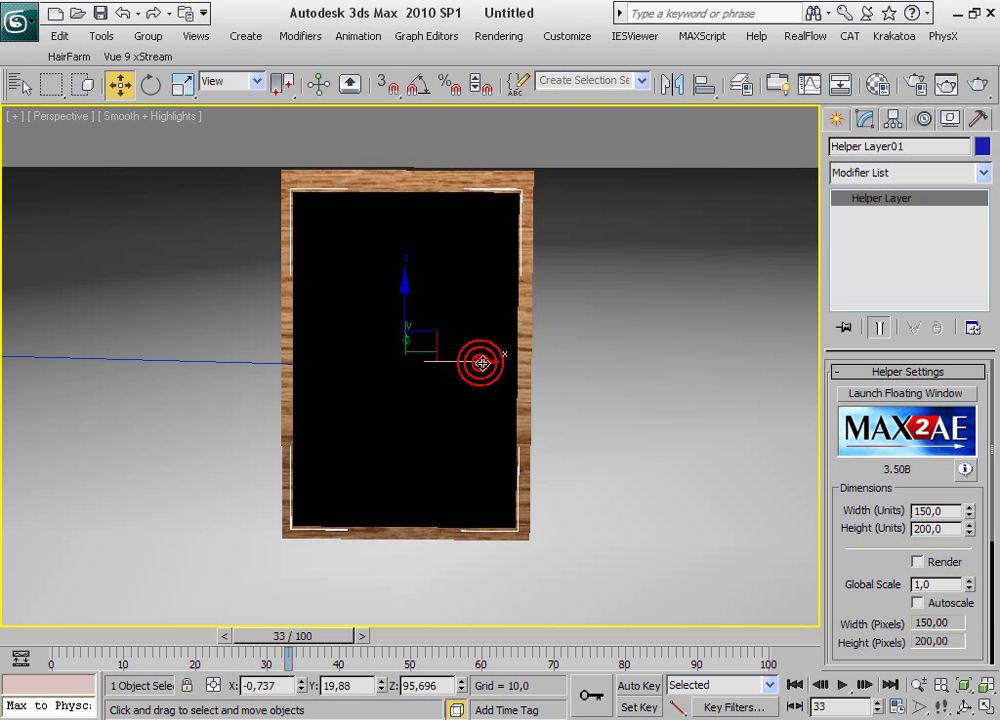
pyautogui.moveTo(482, 363); pyautogui.dragTo(483, 363)
pyautogui.moveTo(482, 363)
pyautogui.keyDown('alt'); pyautogui.mouseDown(button='middle')
pyautogui.moveTo(469, 459)
pyautogui.moveTo(319, 432)
pyautogui.moveTo(357, 452)
pyautogui.moveTo(503, 436)
pyautogui.moveTo(589, 442)
pyautogui.moveTo(572, 450)
pyautogui.mouseUp(button='middle'); pyautogui.keyUp('alt')
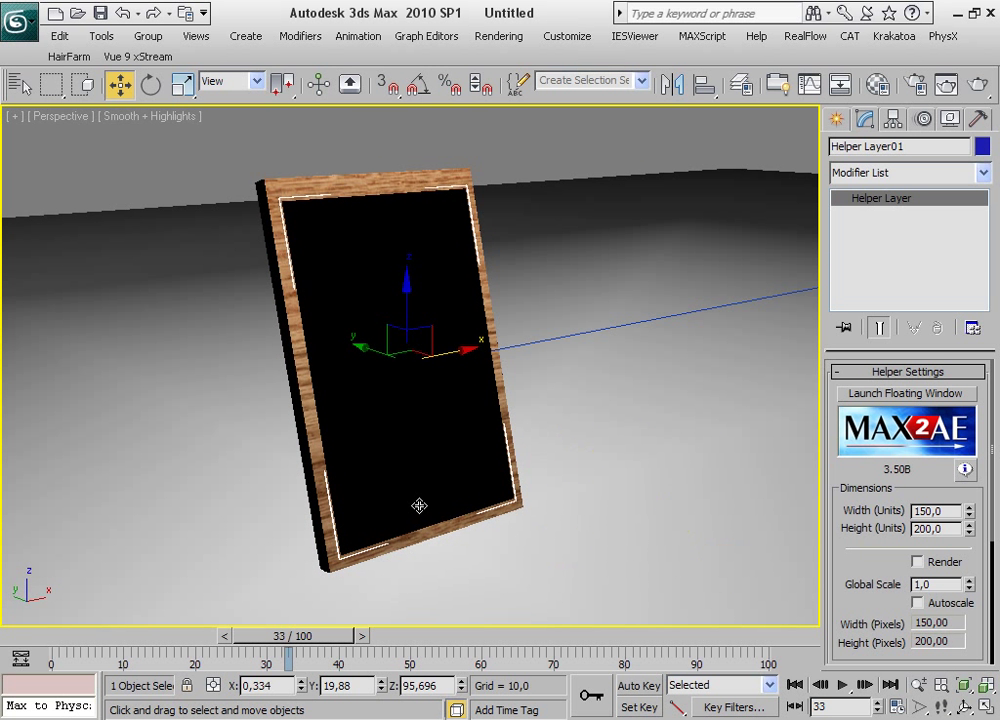
# Step: Check the helper through Camera01 at frame 0 and restore the viewport's full width
pyautogui.press('c')
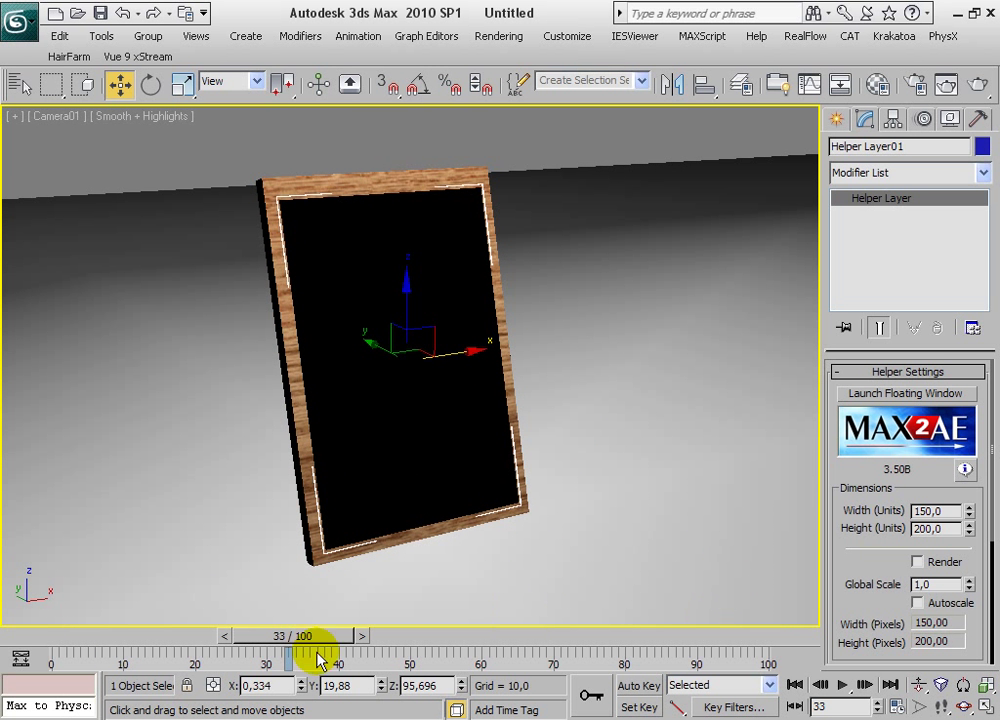
pyautogui.moveTo(272, 643)
pyautogui.mouseDown()
pyautogui.moveTo(84, 650)
pyautogui.moveTo(421, 656)
pyautogui.moveTo(578, 688)
pyautogui.moveTo(721, 701)
pyautogui.moveTo(408, 663)
pyautogui.moveTo(49, 716)
pyautogui.moveTo(411, 665)
pyautogui.moveTo(694, 665)
pyautogui.moveTo(11, 714)
pyautogui.moveTo(524, 665)
pyautogui.moveTo(766, 662)
pyautogui.moveTo(57, 667)
pyautogui.mouseUp()
pyautogui.press('w')
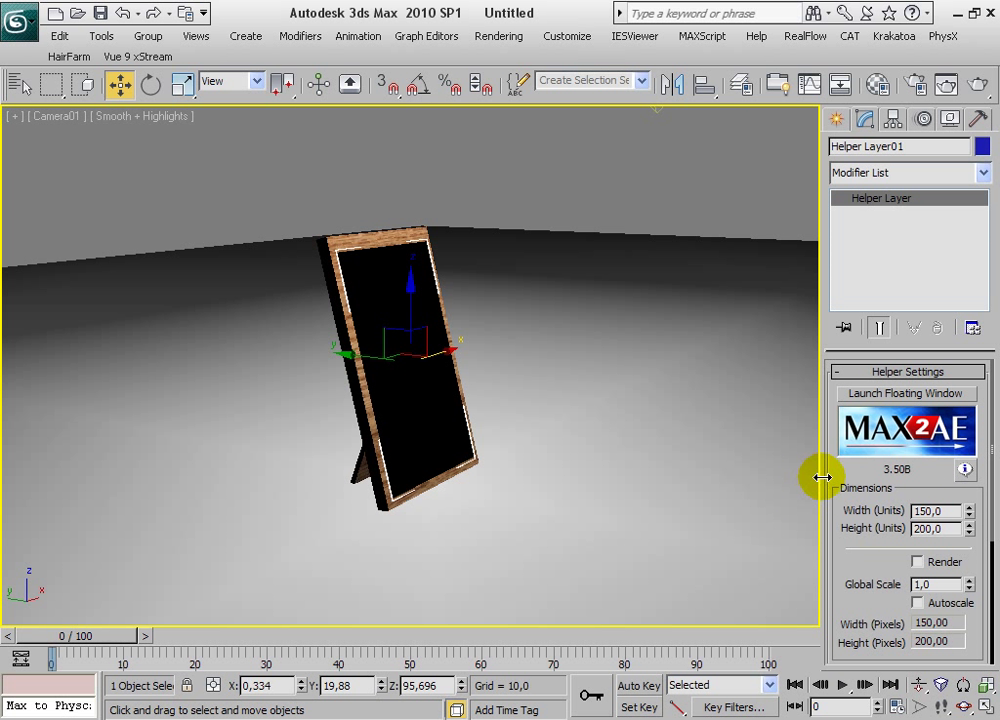
pyautogui.moveTo(821, 477); pyautogui.dragTo(645, 478)
pyautogui.moveTo(757, 493)
pyautogui.mouseDown()
pyautogui.moveTo(757, 444)
pyautogui.moveTo(741, 513)
pyautogui.mouseUp()
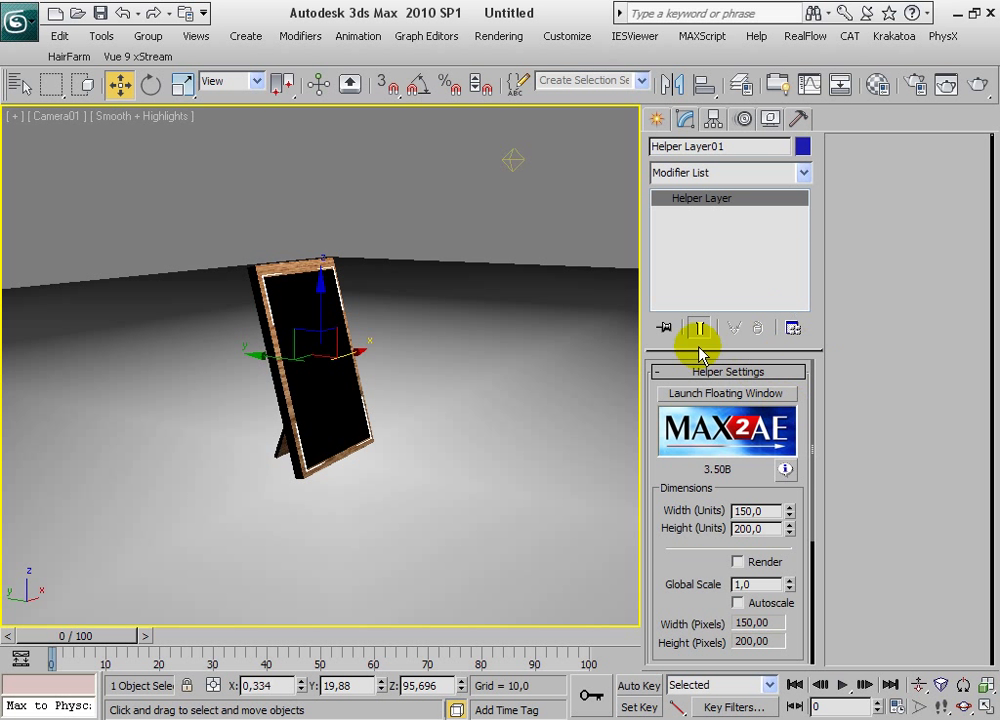
pyautogui.moveTo(695, 563)
pyautogui.mouseDown()
pyautogui.moveTo(696, 383)
pyautogui.moveTo(696, 571)
pyautogui.mouseUp()
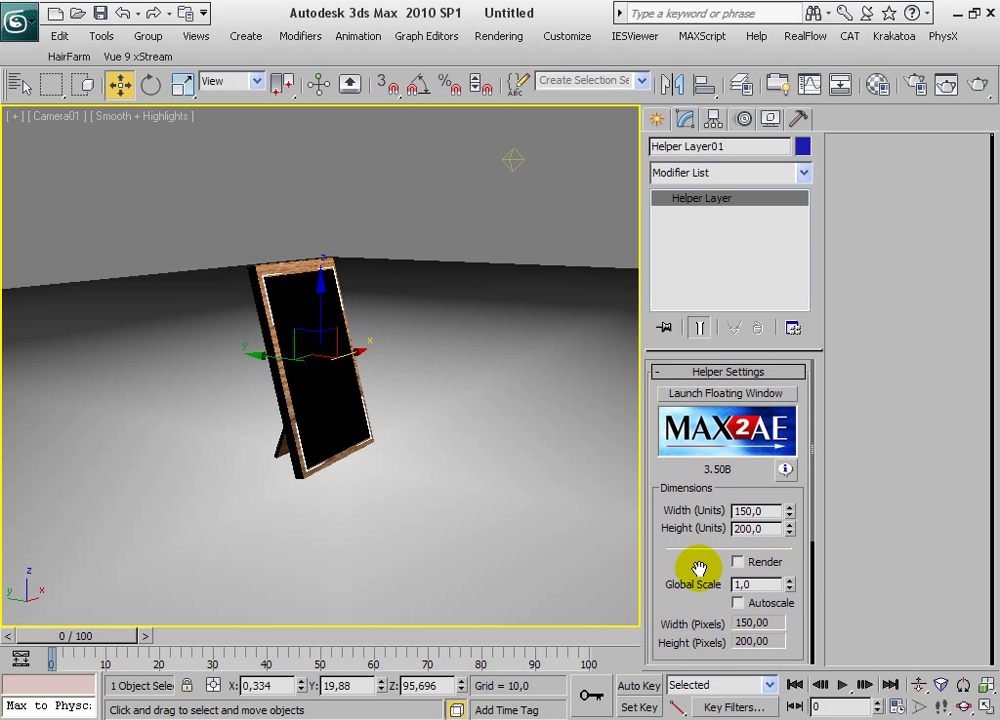
pyautogui.moveTo(778, 476); pyautogui.dragTo(806, 474)
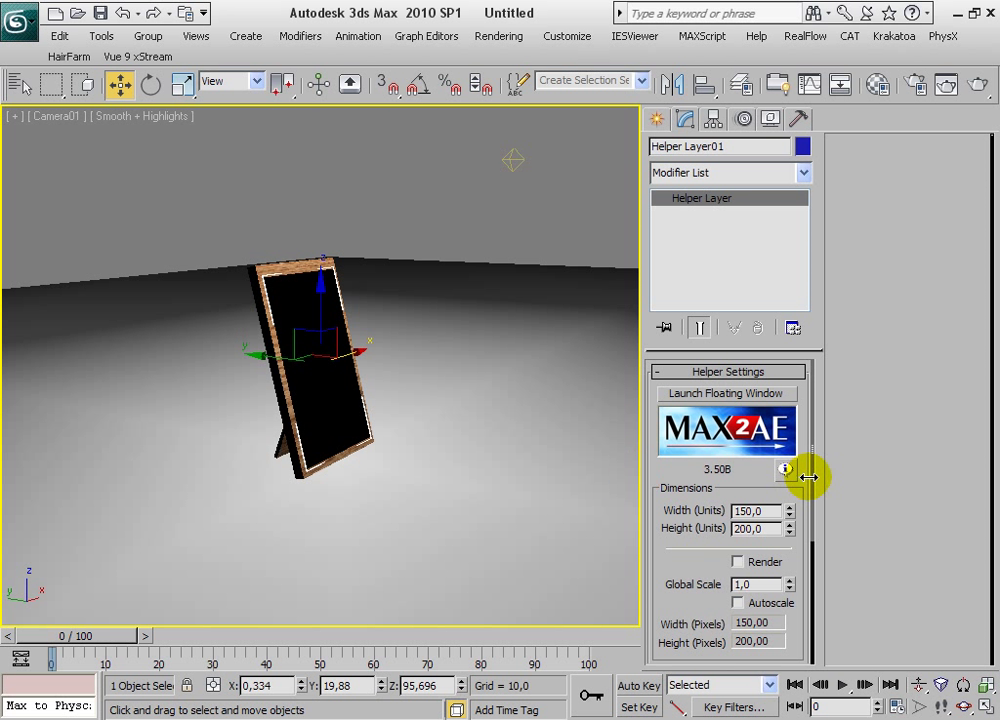